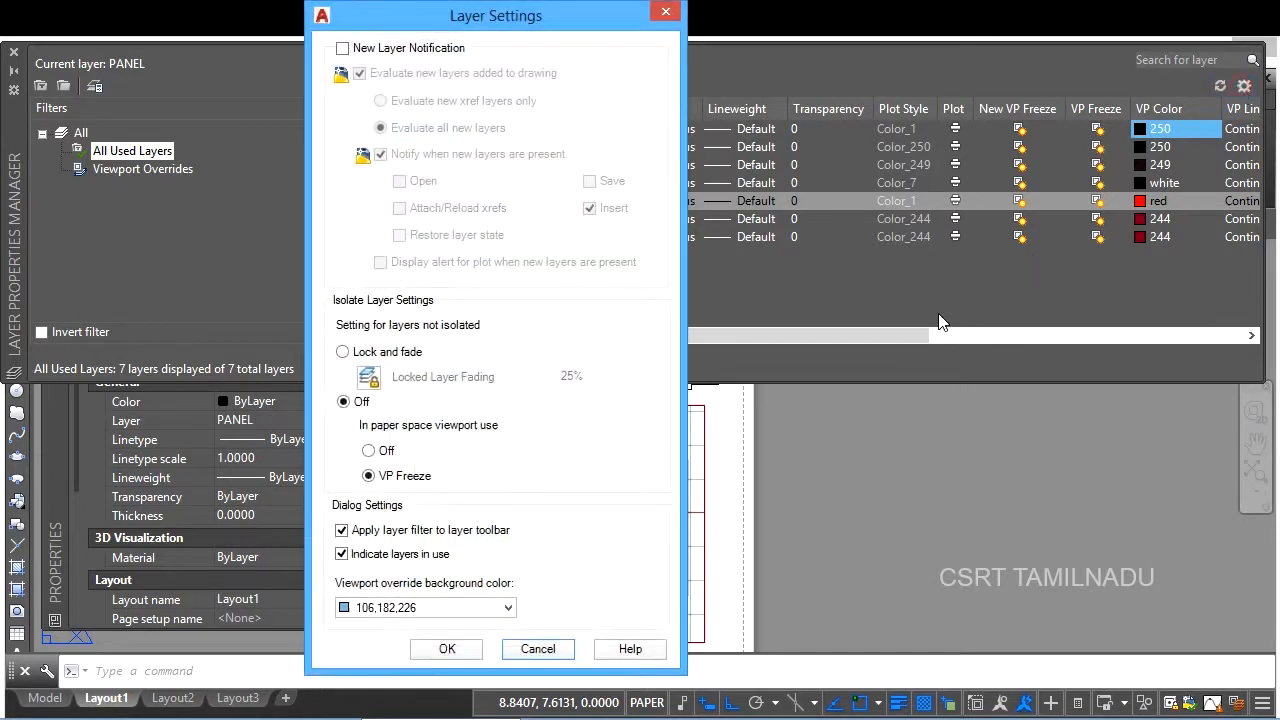
- Activate the viewport in Layout1 and freeze the PLUG layer in that viewport only
{"action": "key", "text": "Escape"}
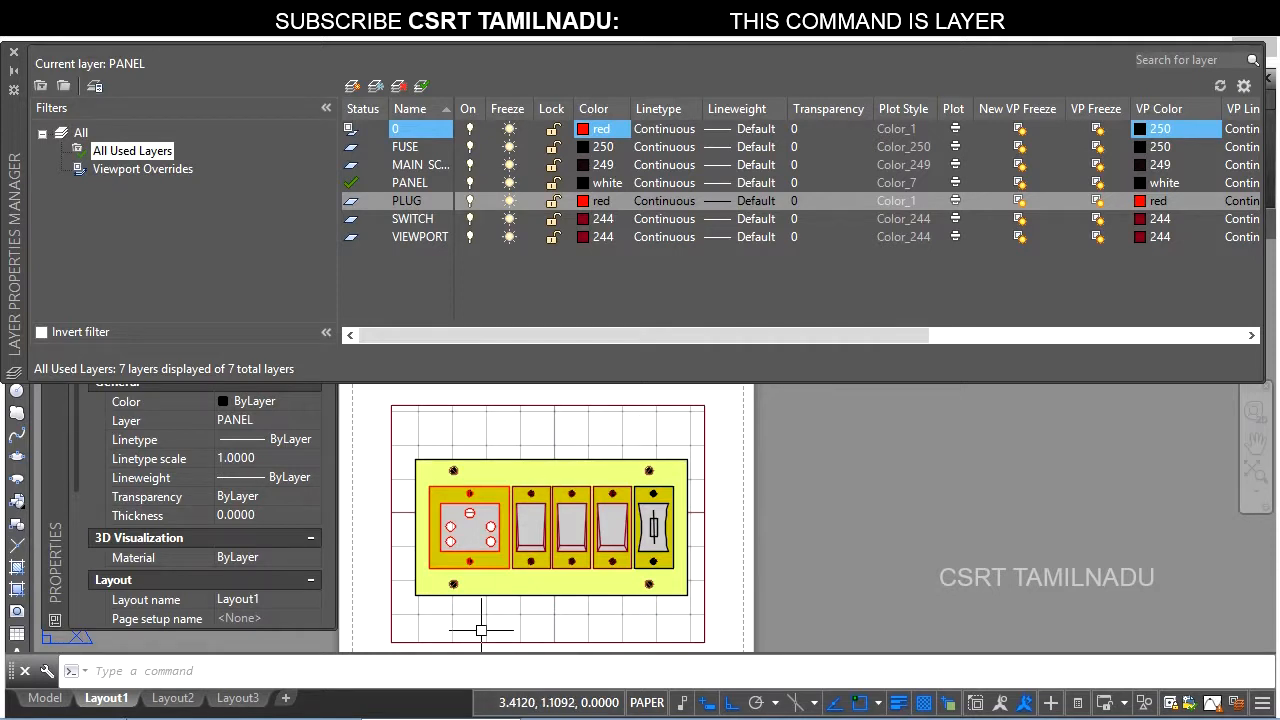
{"action": "double_click", "coordinate": [672, 434]}
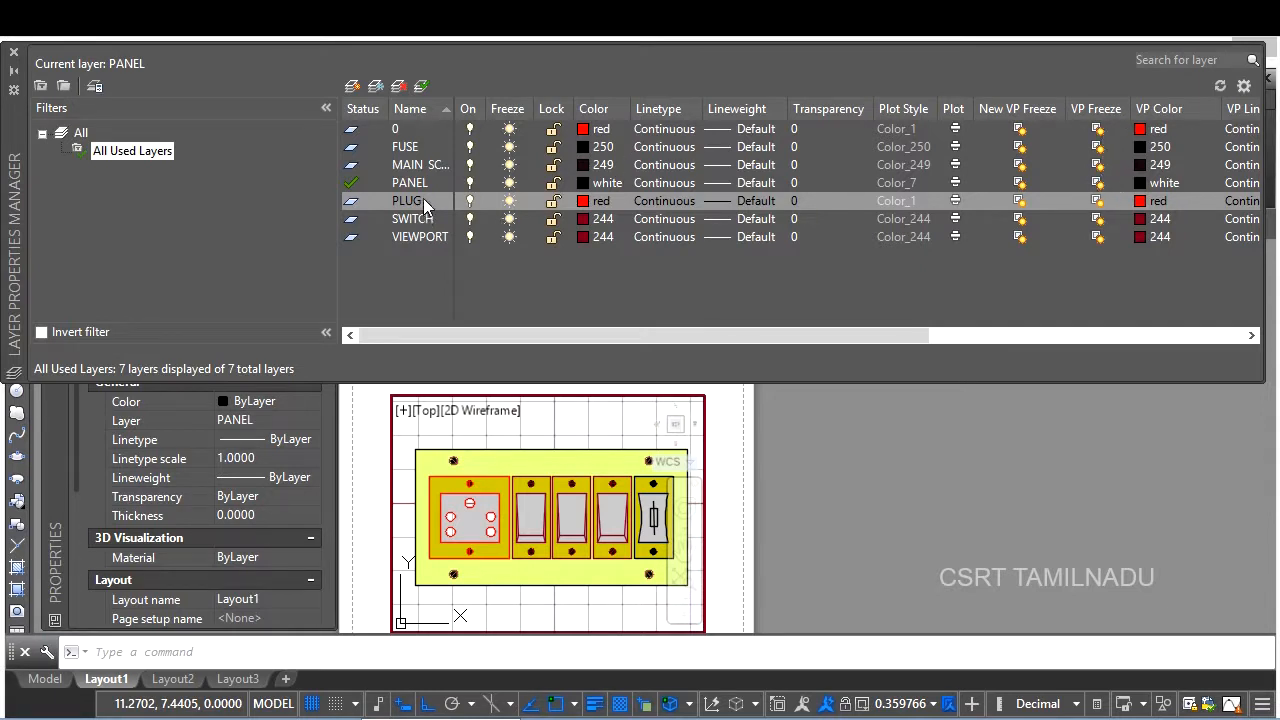
{"action": "left_click", "coordinate": [1096, 202]}
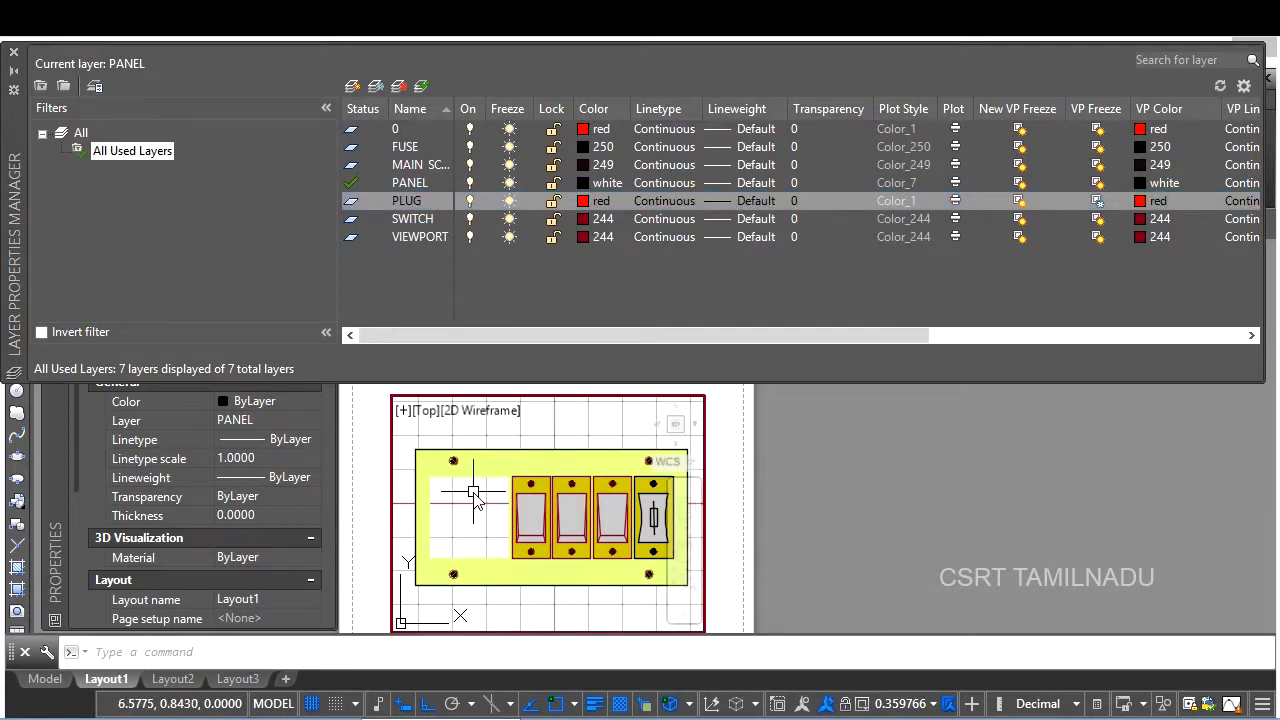
- Check in Layout2 and in model space whether the PLUG layer's objects are displayed
{"action": "left_click", "coordinate": [172, 679]}
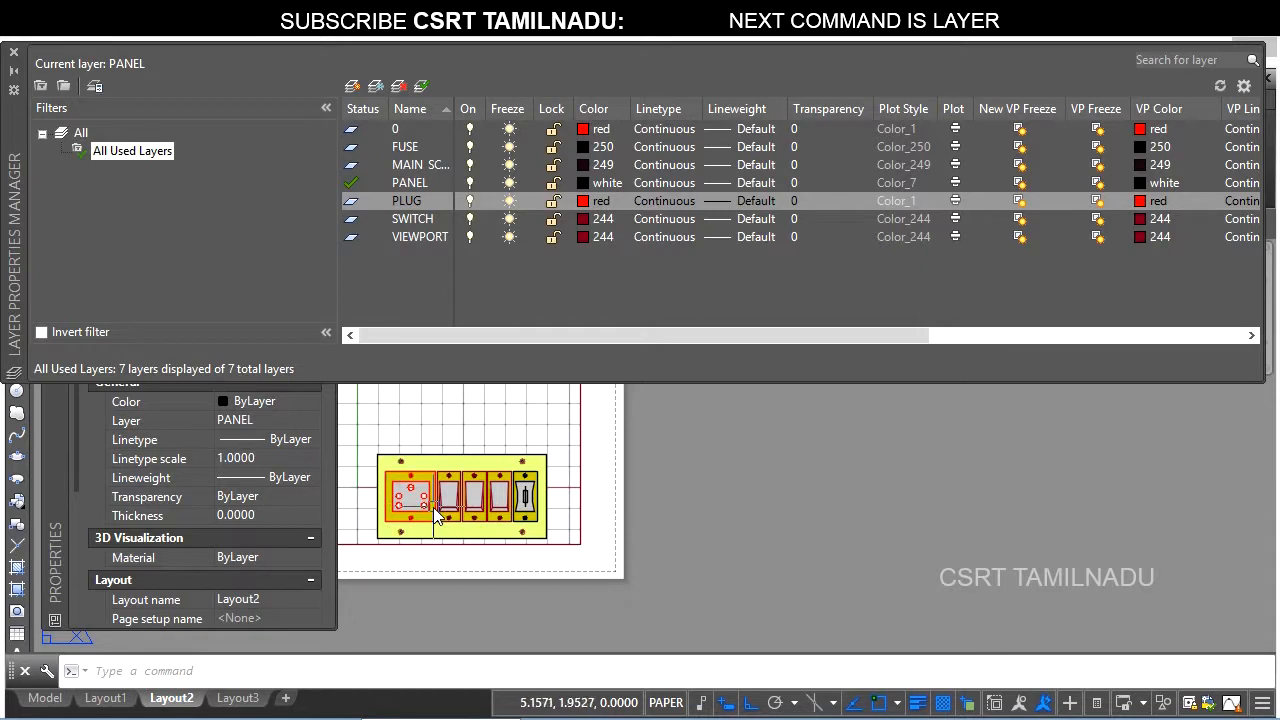
{"action": "mouse_move", "coordinate": [30, 705]}
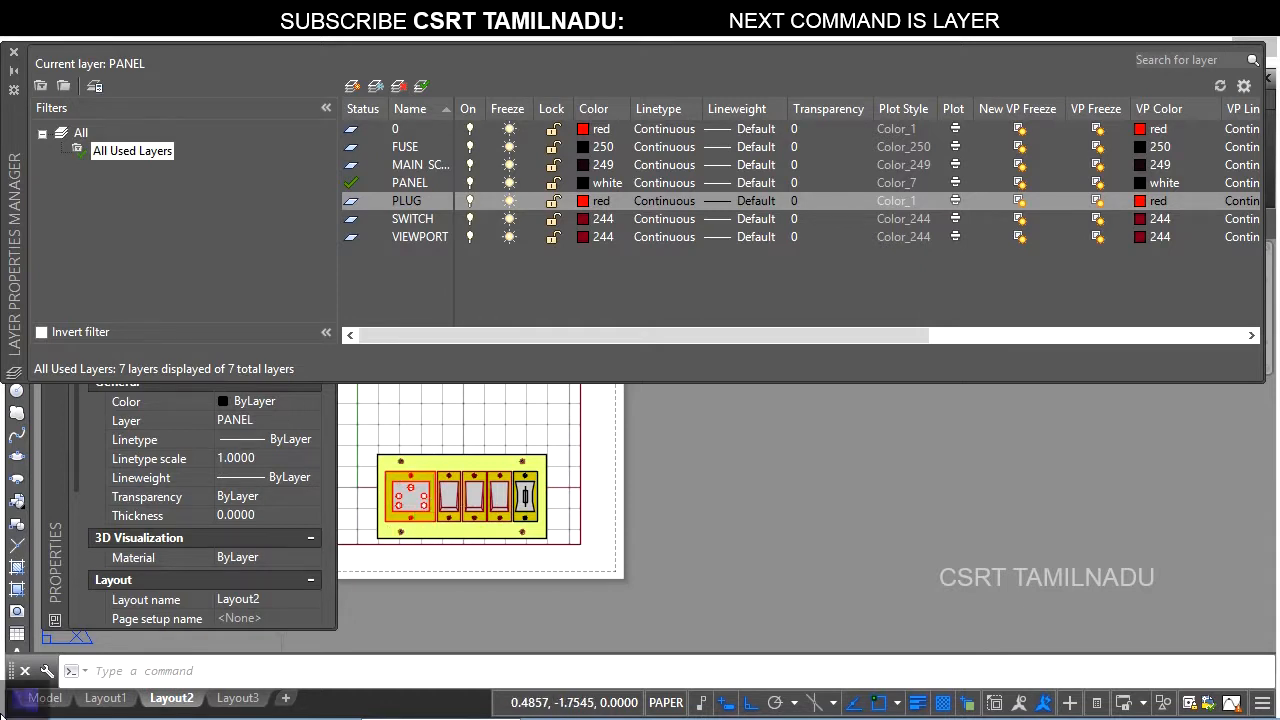
{"action": "left_click", "coordinate": [42, 698]}
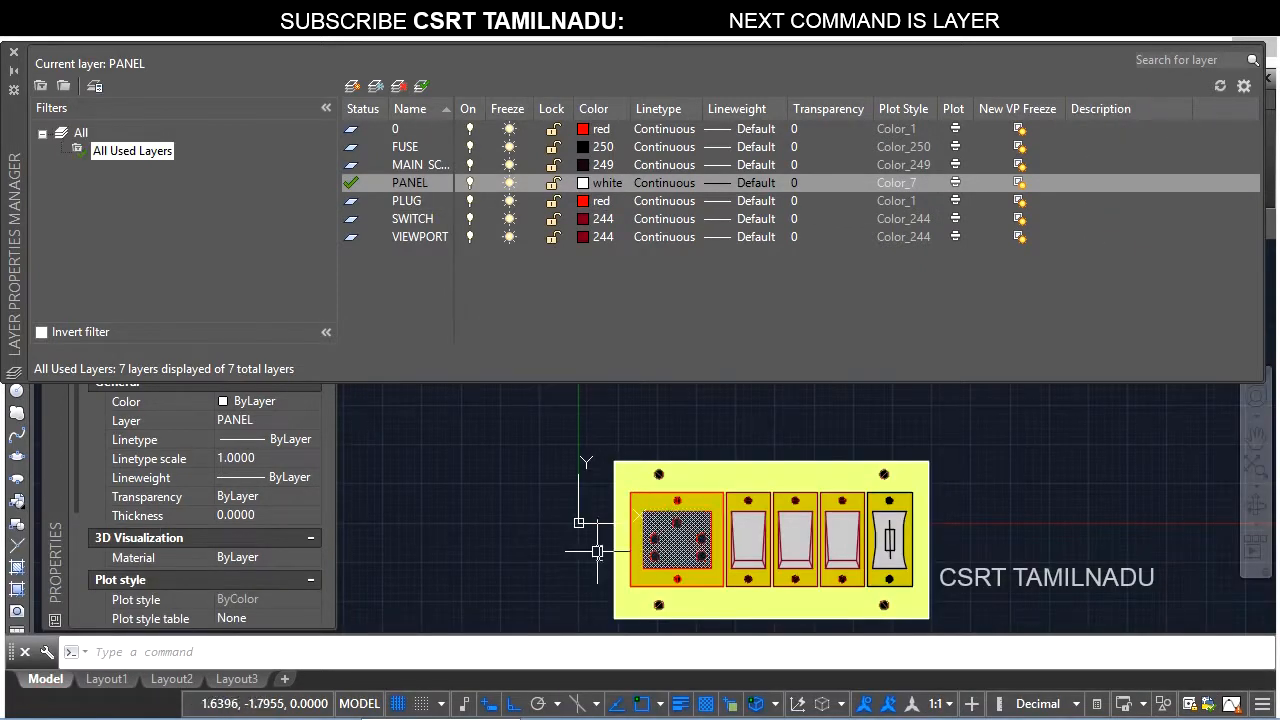
- Thaw the PLUG layer in the Layout1 viewport and return to paper space
{"action": "left_click", "coordinate": [105, 680]}
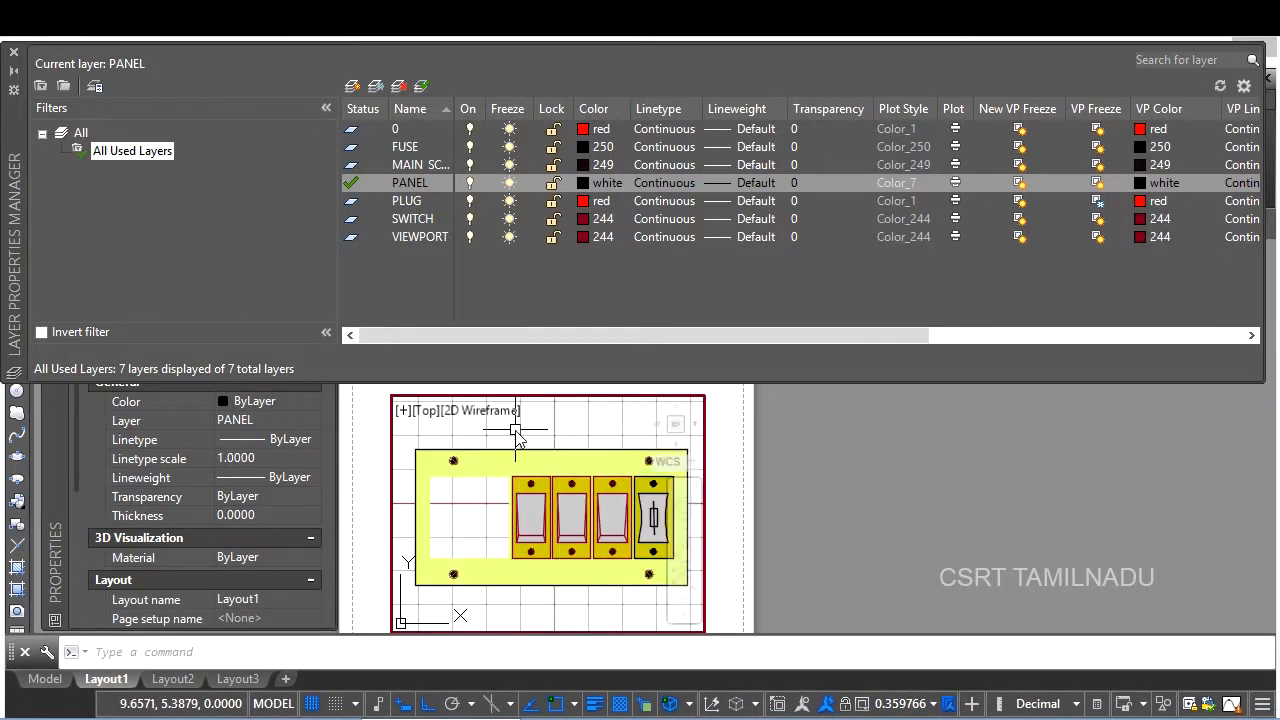
{"action": "left_click", "coordinate": [1097, 202]}
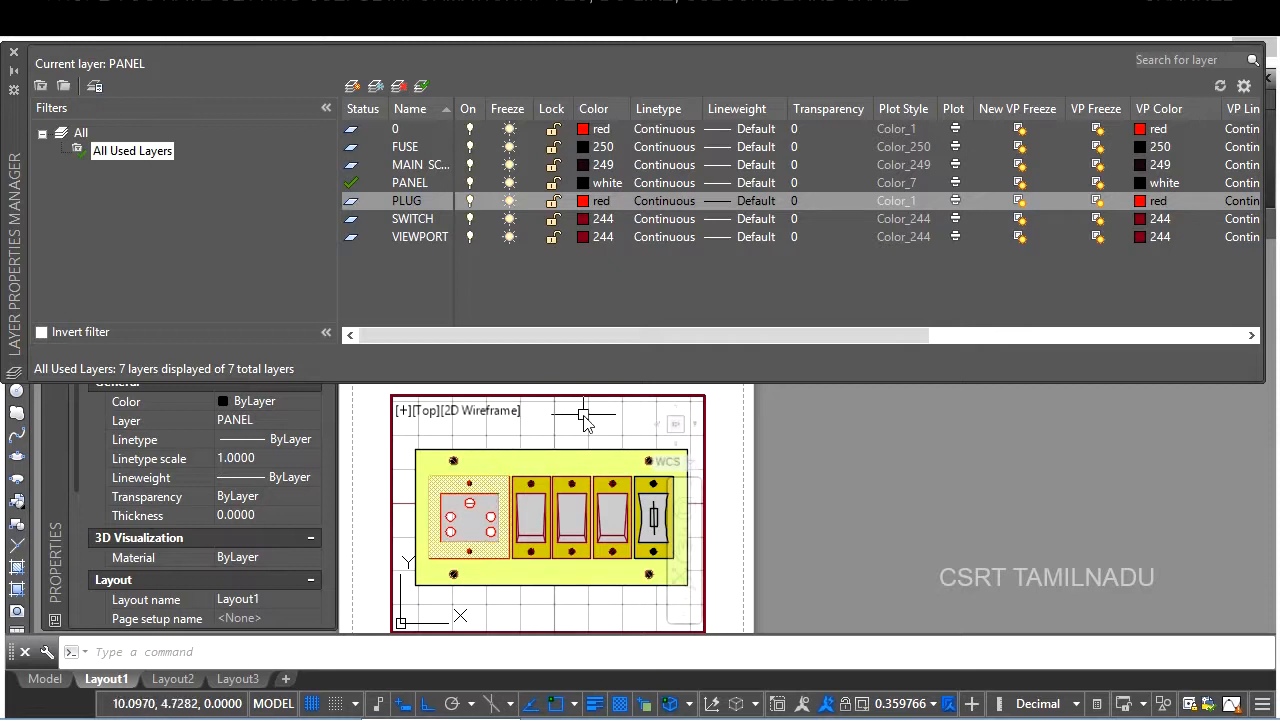
{"action": "double_click", "coordinate": [722, 480]}
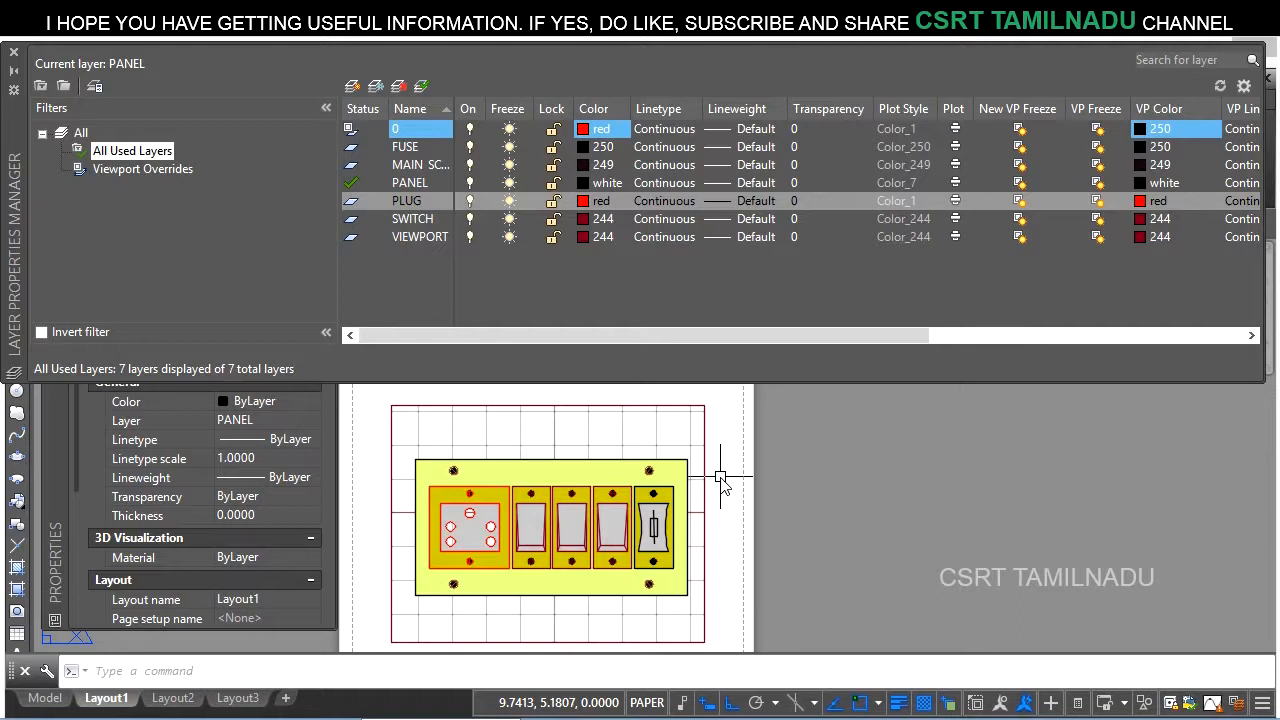
- Freeze the VIEWPORT layer in Layout1's paper space and thaw it again
{"action": "left_click", "coordinate": [670, 405]}
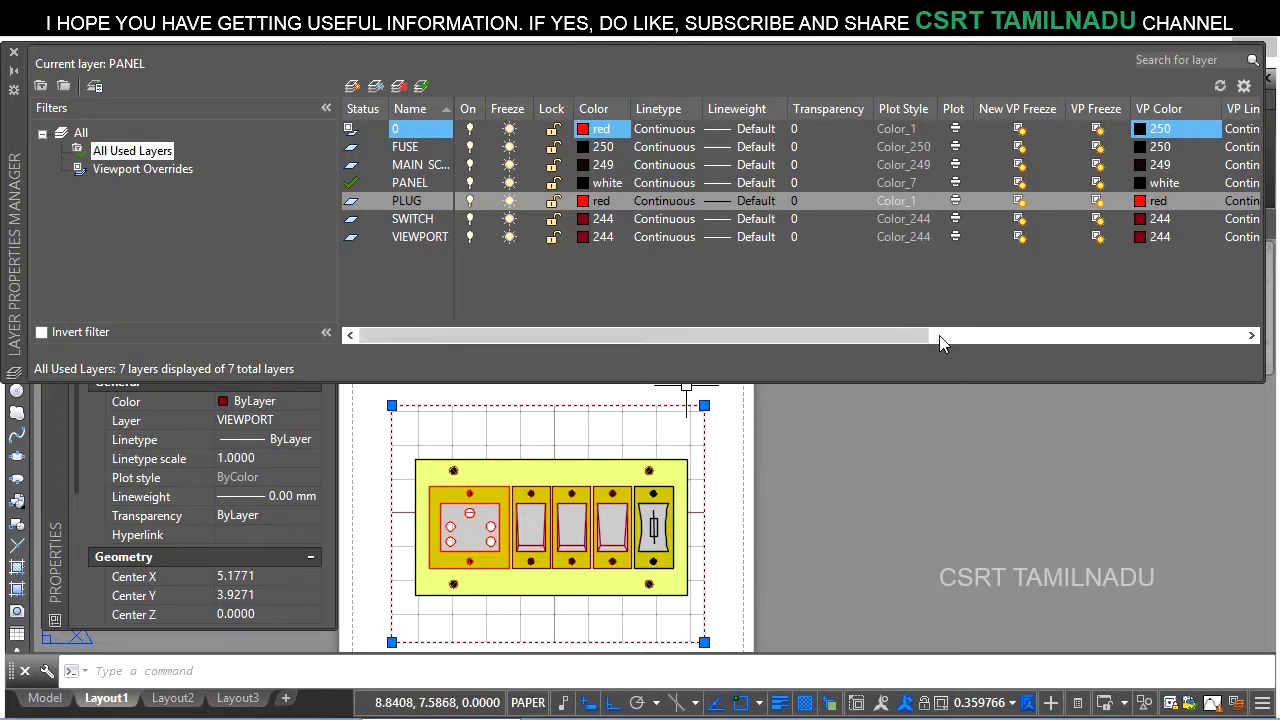
{"action": "left_click", "coordinate": [1097, 236]}
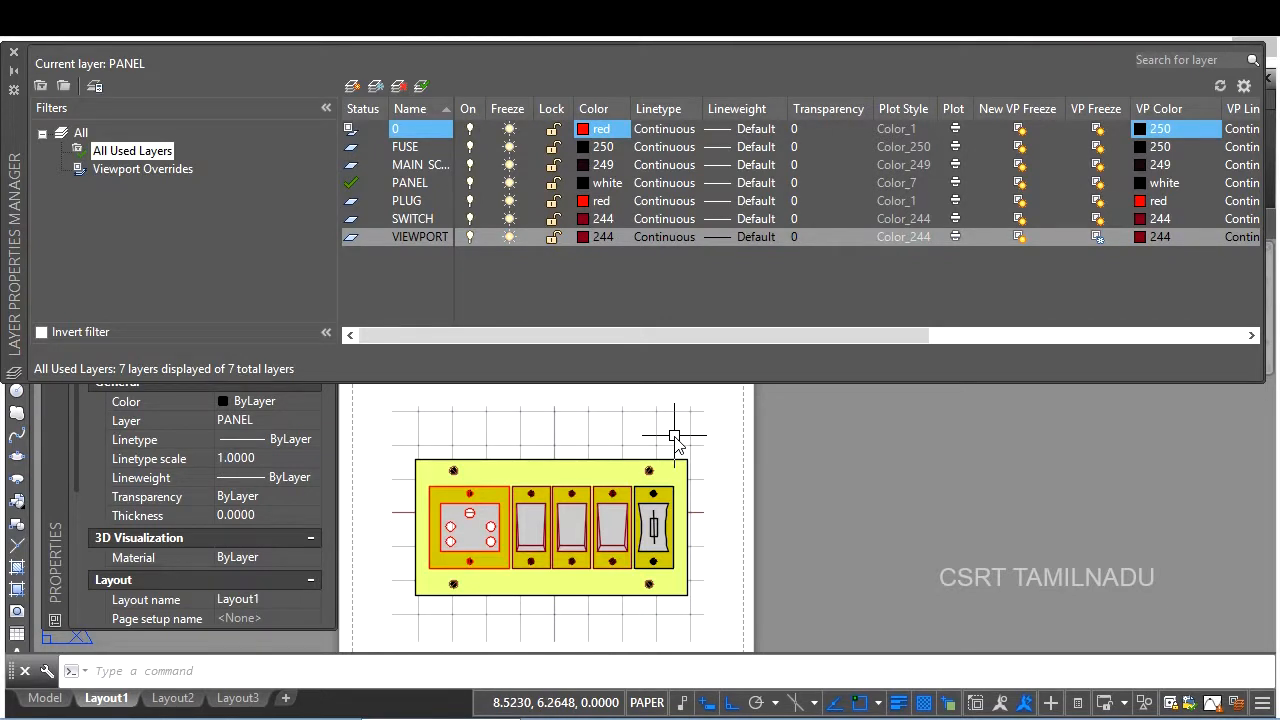
{"action": "left_click", "coordinate": [1095, 238]}
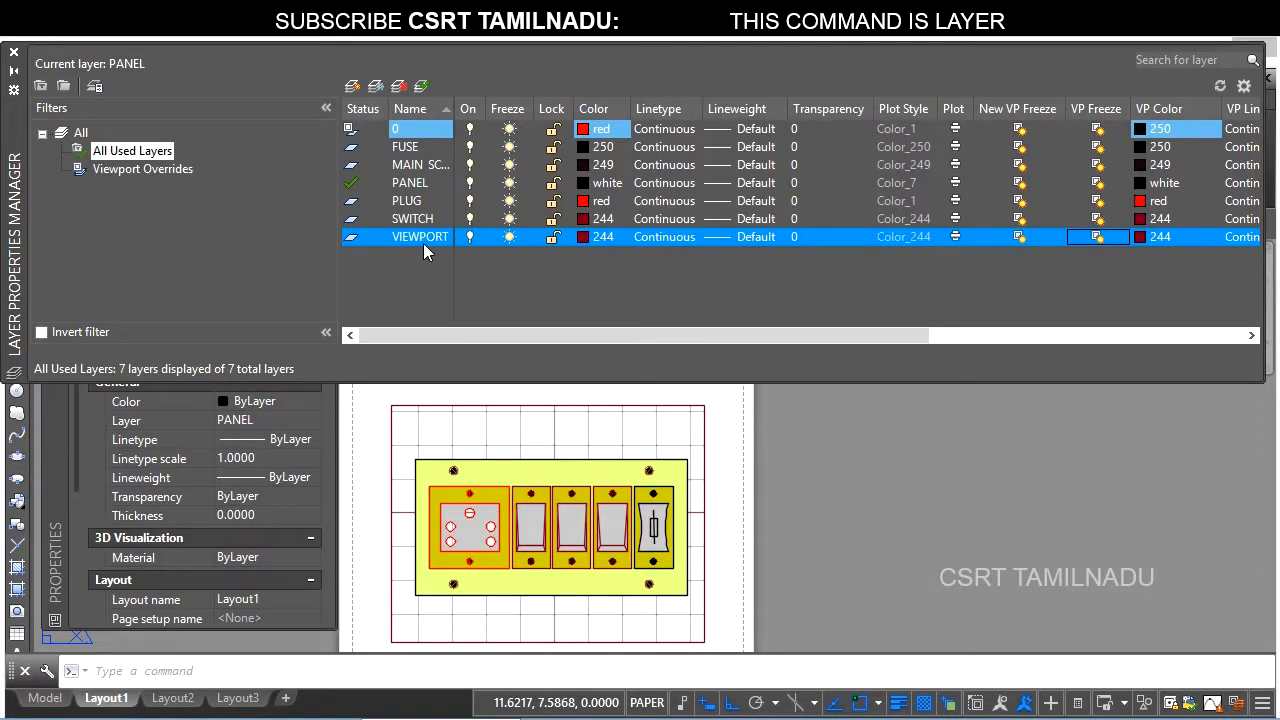
- Activate the Layout1 viewport and isolate the SWITCH layer in it
{"action": "double_click", "coordinate": [480, 425]}
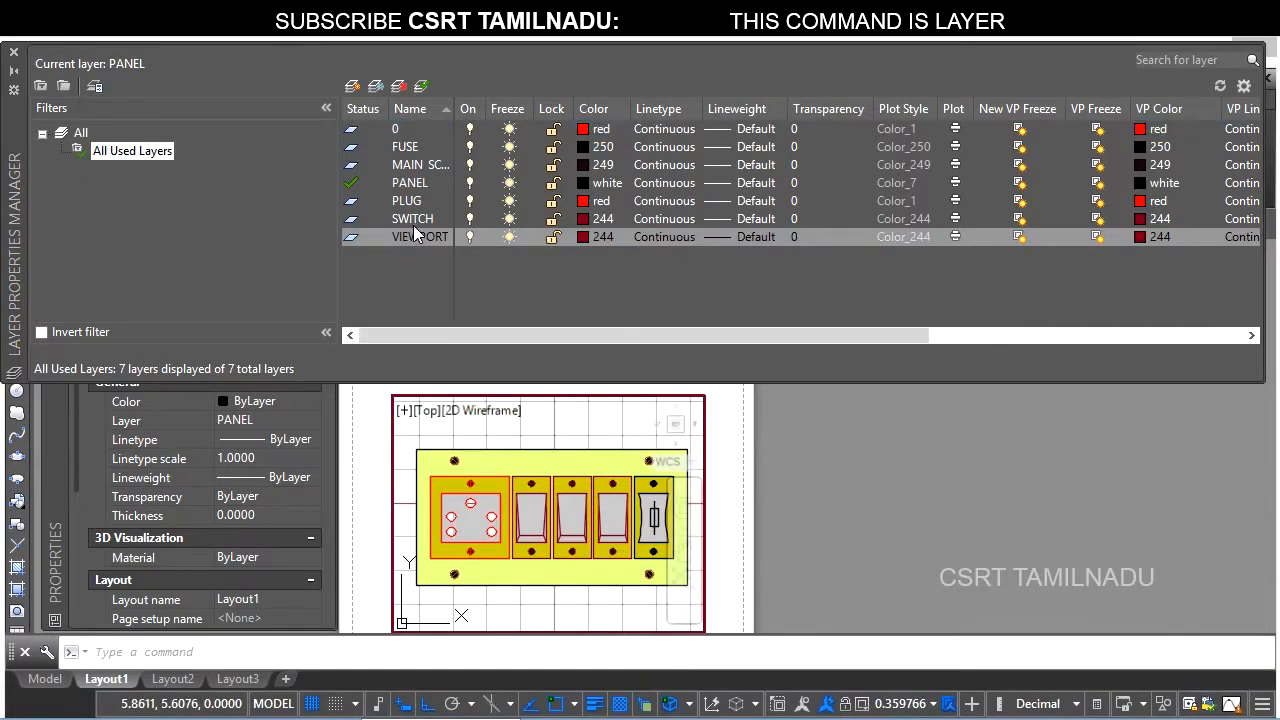
{"action": "left_click", "coordinate": [418, 220]}
{"action": "right_click", "coordinate": [418, 222]}
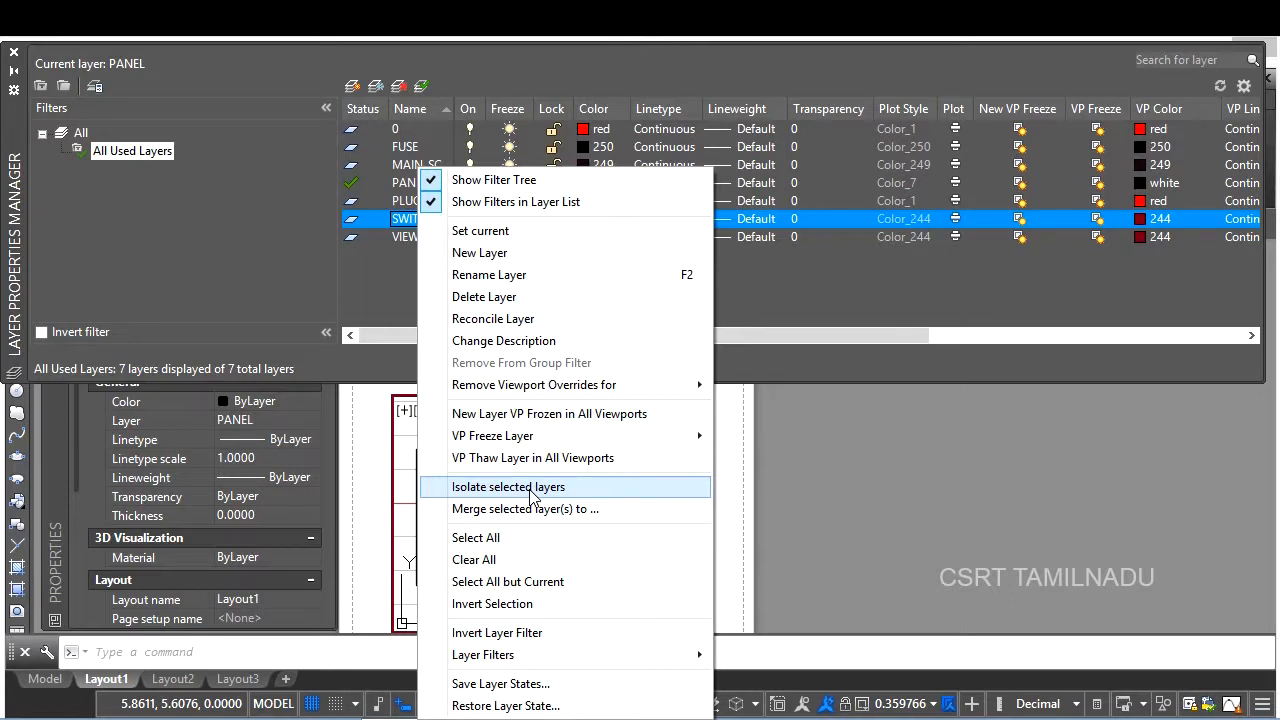
{"action": "left_click", "coordinate": [396, 254]}
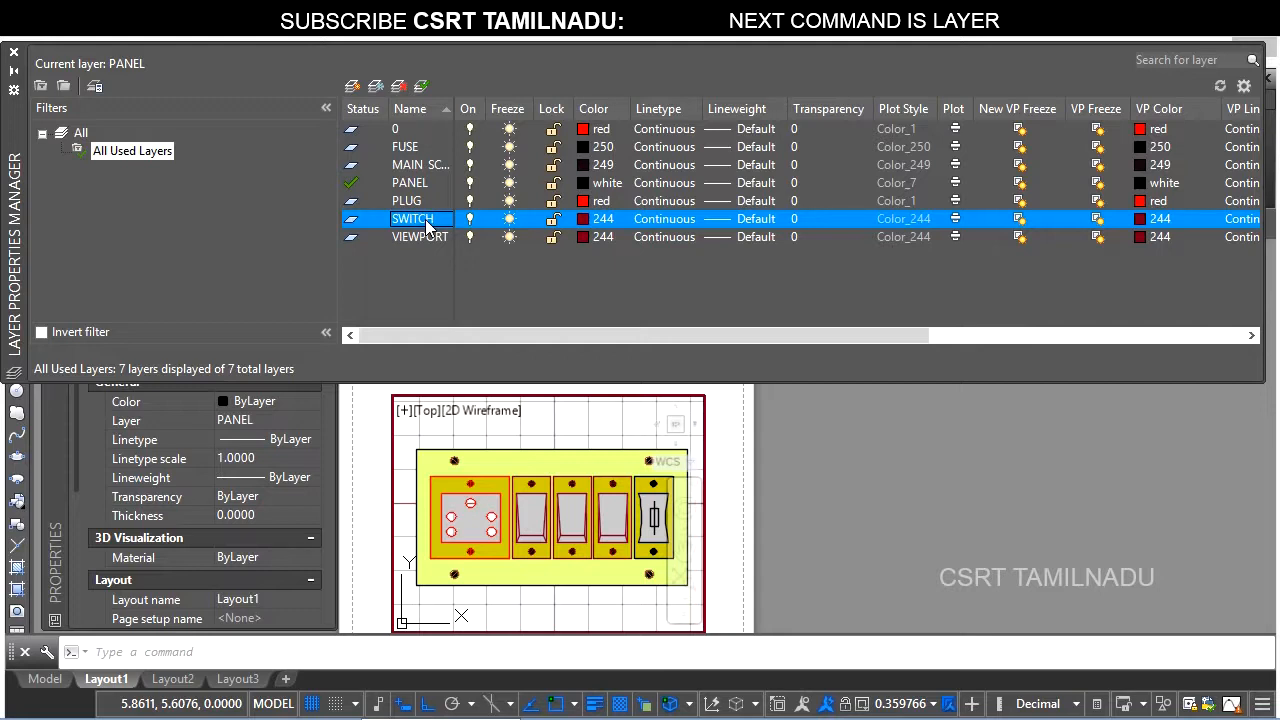
{"action": "right_click", "coordinate": [427, 228]}
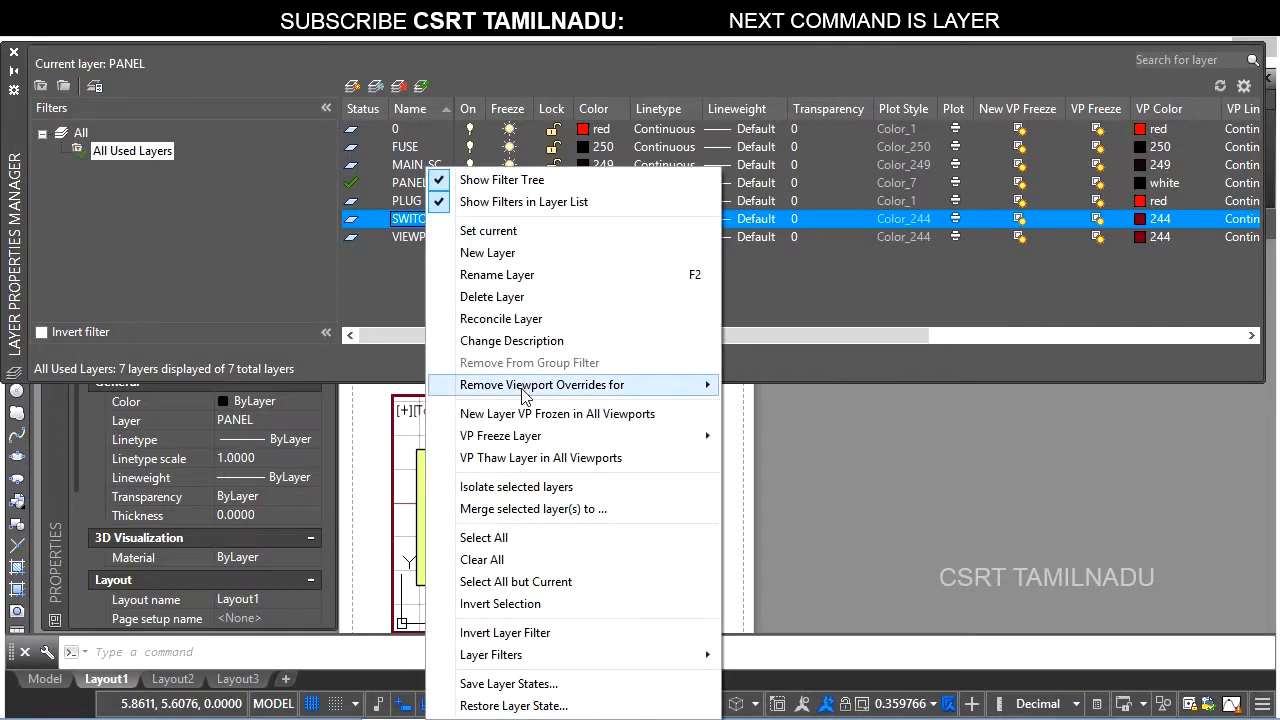
{"action": "left_click", "coordinate": [501, 489]}
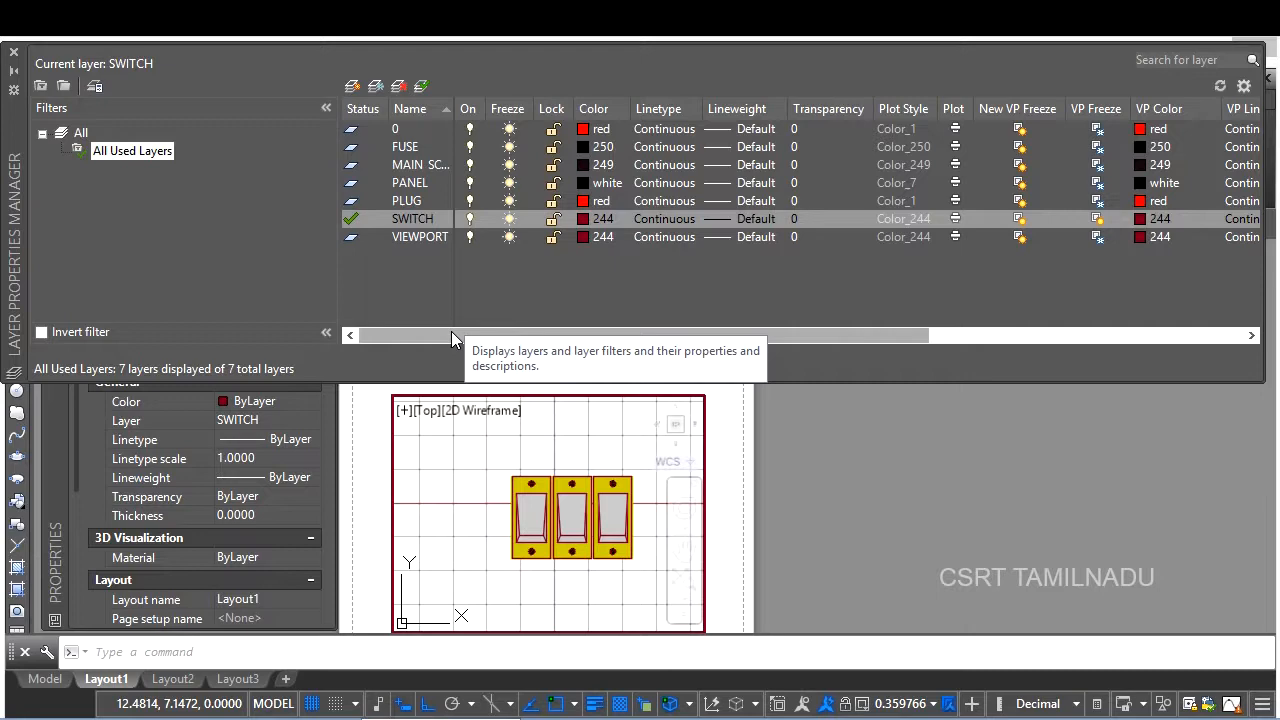
- Set the Isolate Layer Settings to use Off instead of VP Freeze in paper space viewports
{"action": "left_click", "coordinate": [1243, 88]}
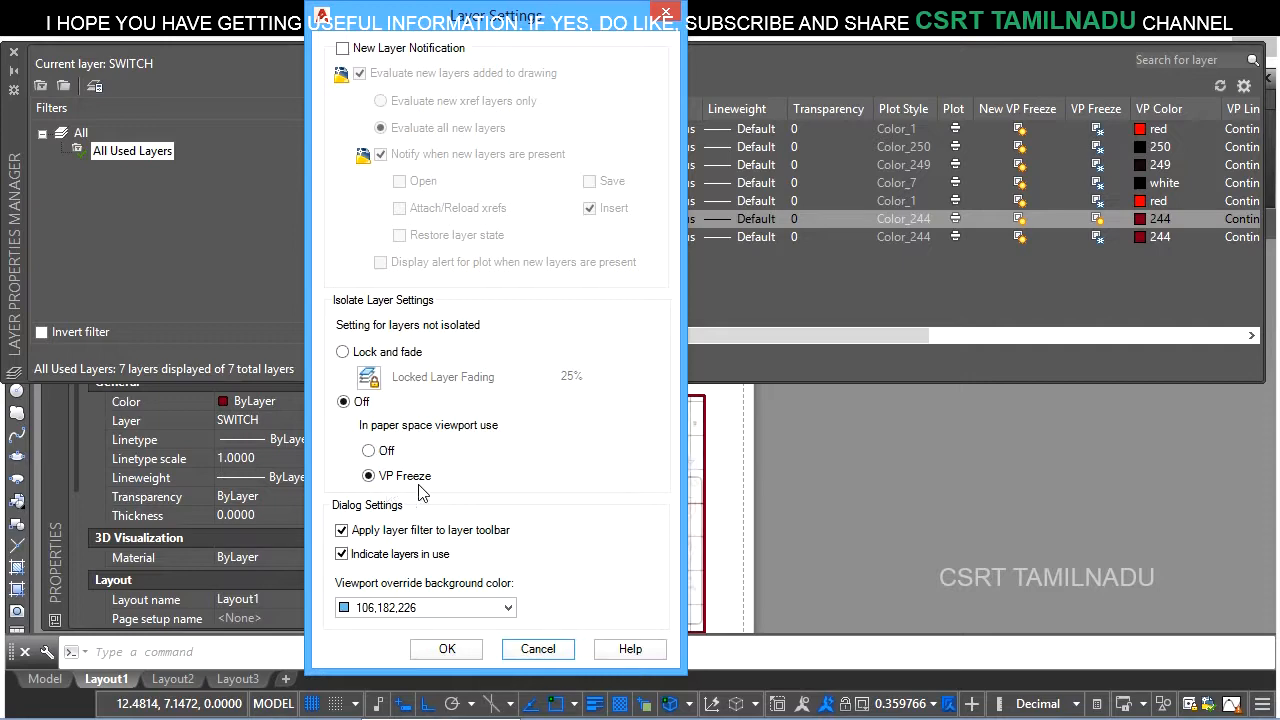
{"action": "left_click", "coordinate": [537, 648]}
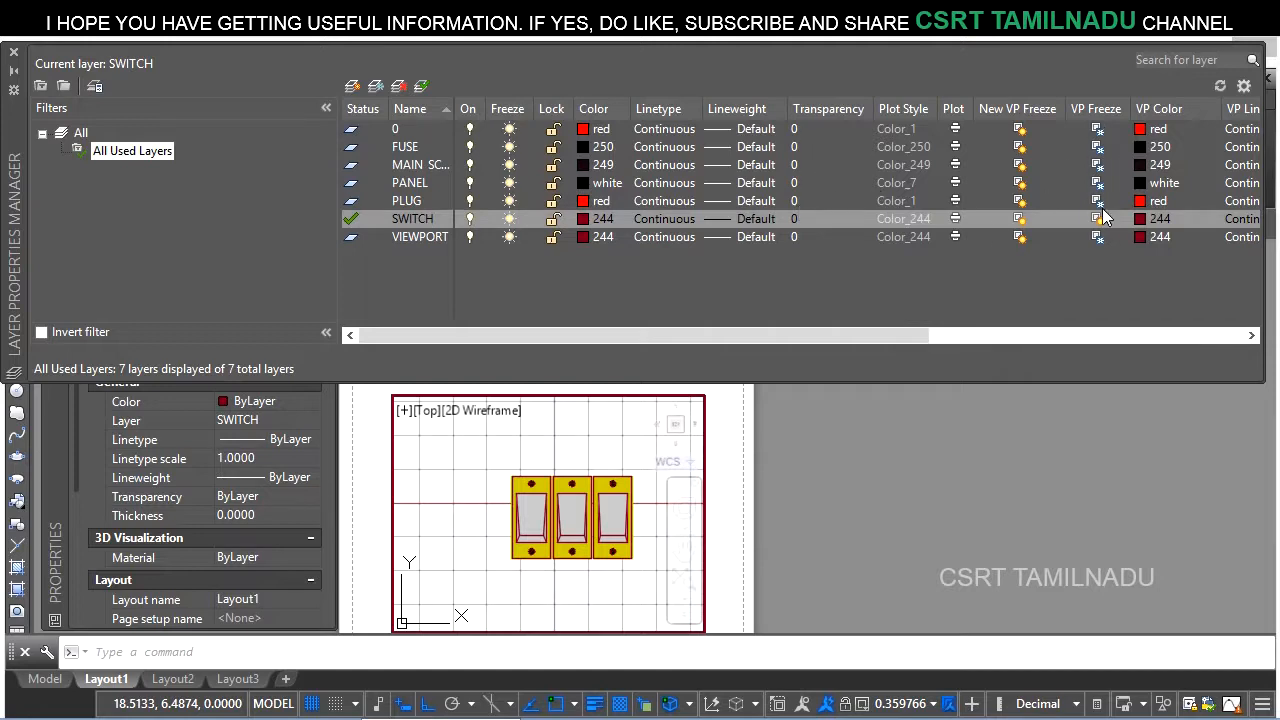
{"action": "left_click", "coordinate": [1243, 88]}
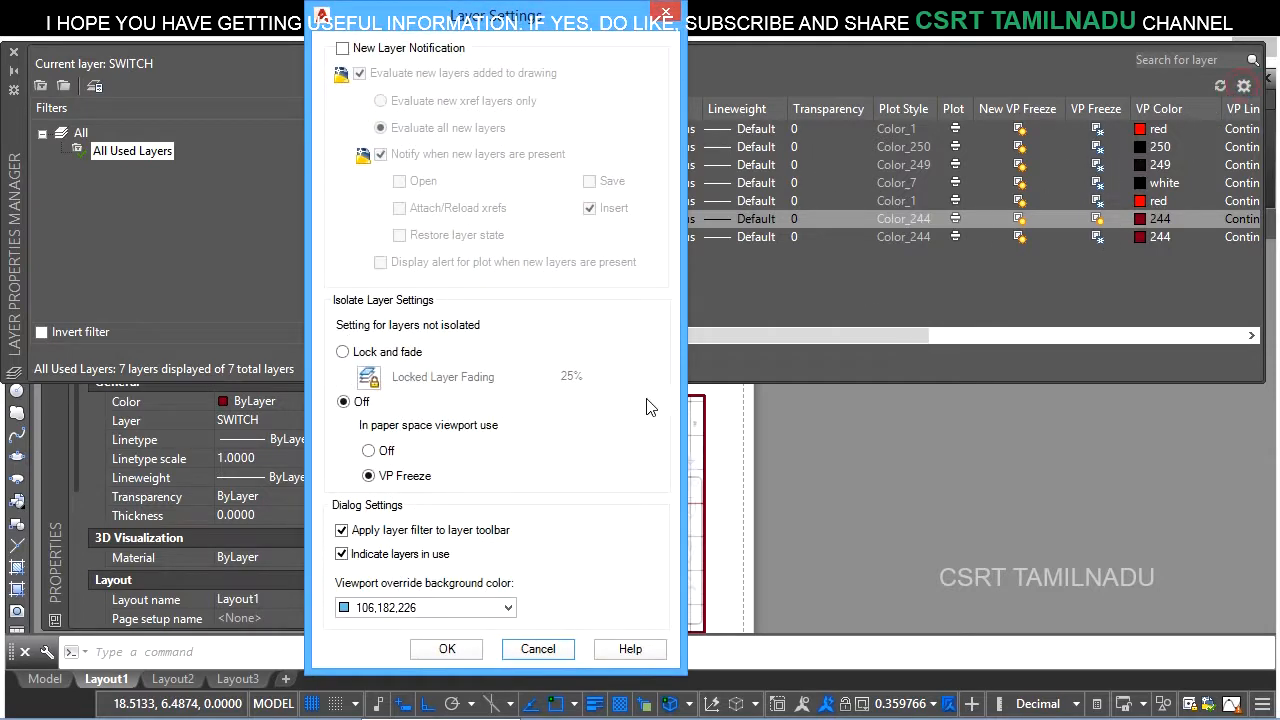
{"action": "left_click", "coordinate": [369, 451]}
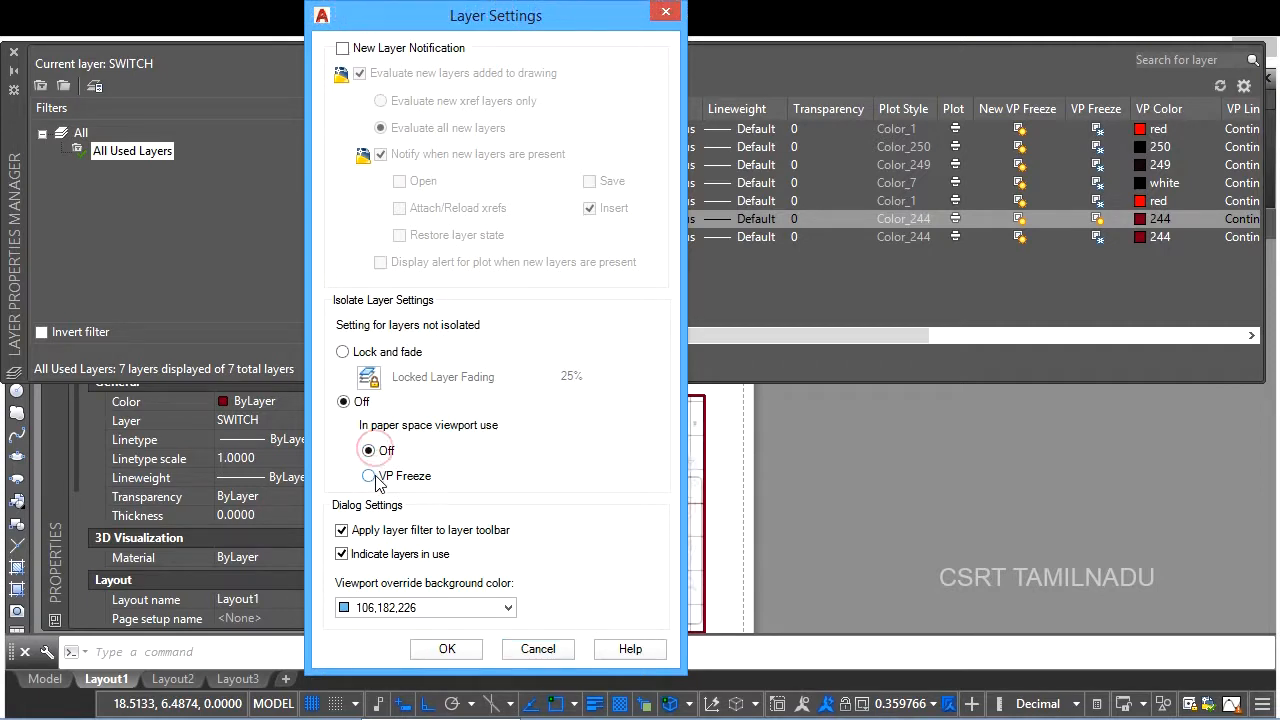
{"action": "left_click", "coordinate": [447, 649]}
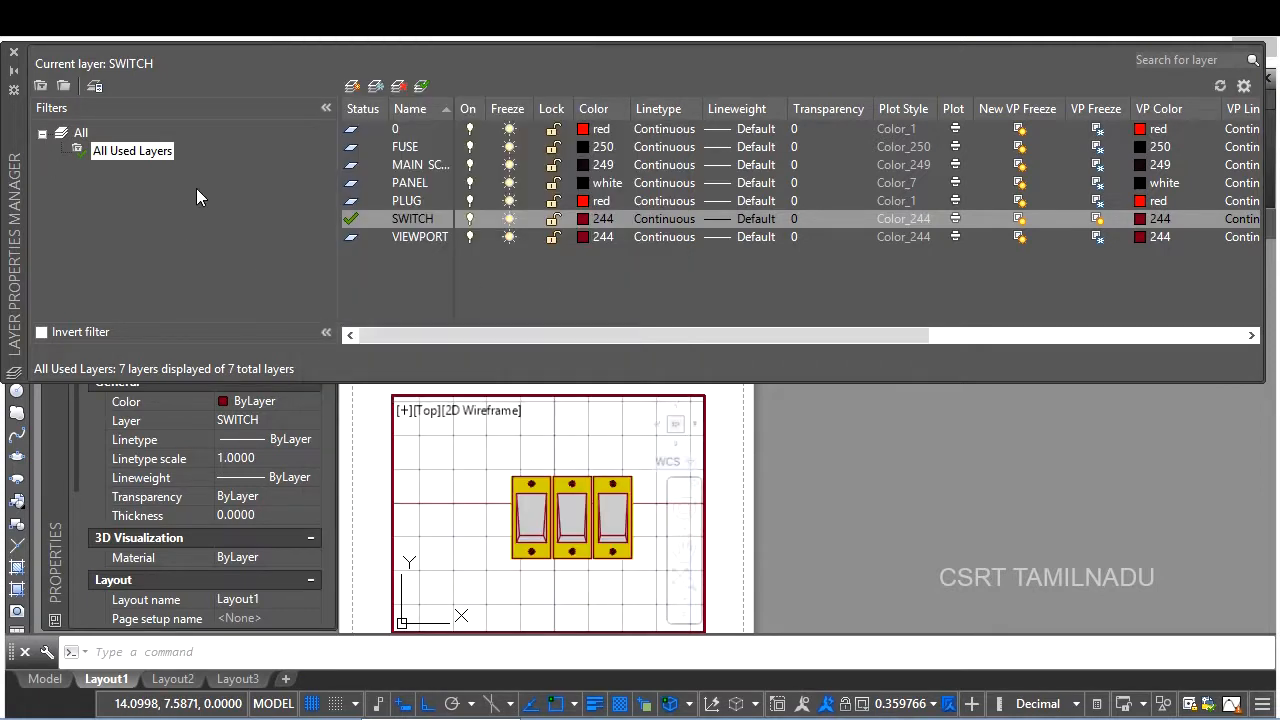
- Thaw all used layers in the active viewport and isolate the SWITCH layer with the changed setting
{"action": "right_click", "coordinate": [198, 242]}
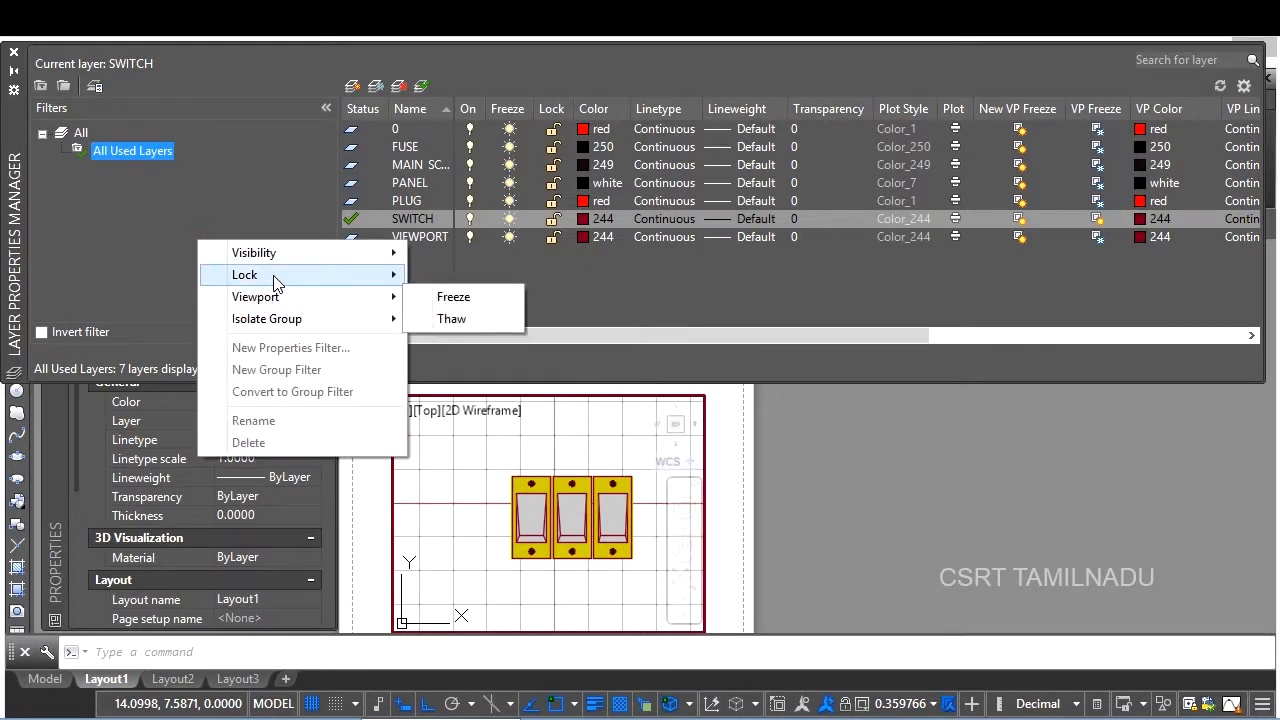
{"action": "mouse_move", "coordinate": [273, 300]}
{"action": "left_click", "coordinate": [440, 317]}
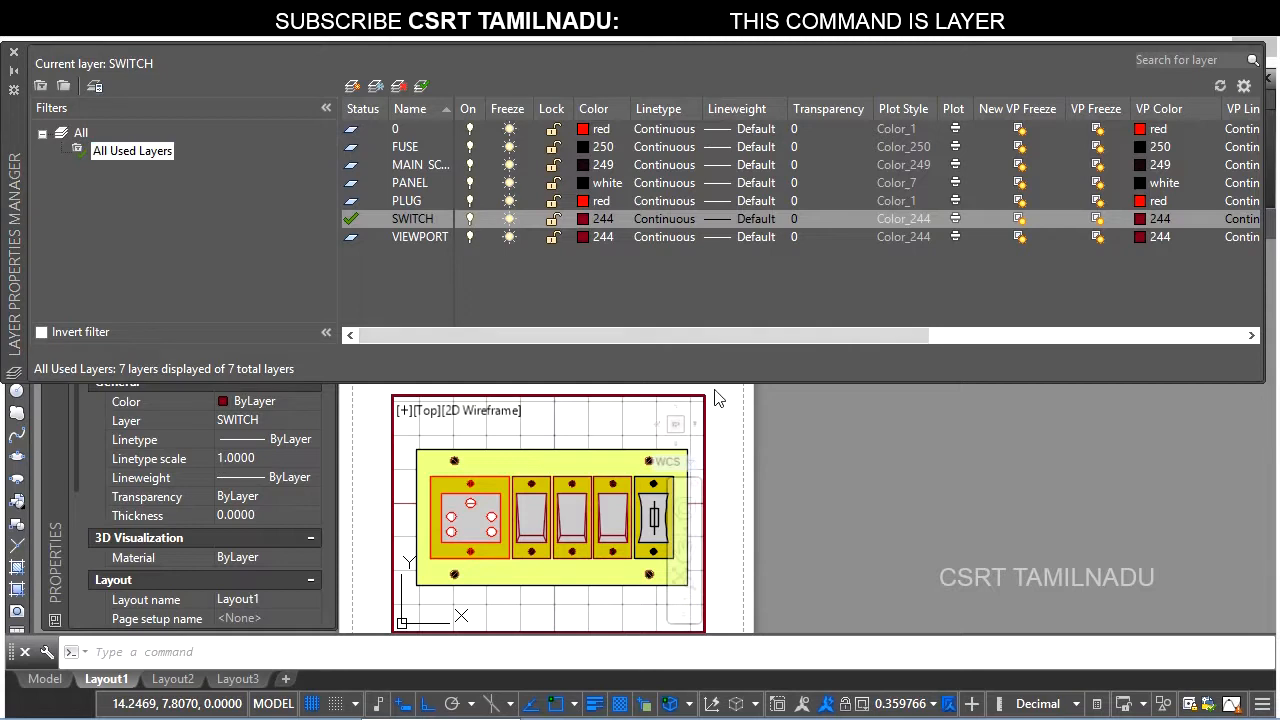
{"action": "right_click", "coordinate": [431, 216]}
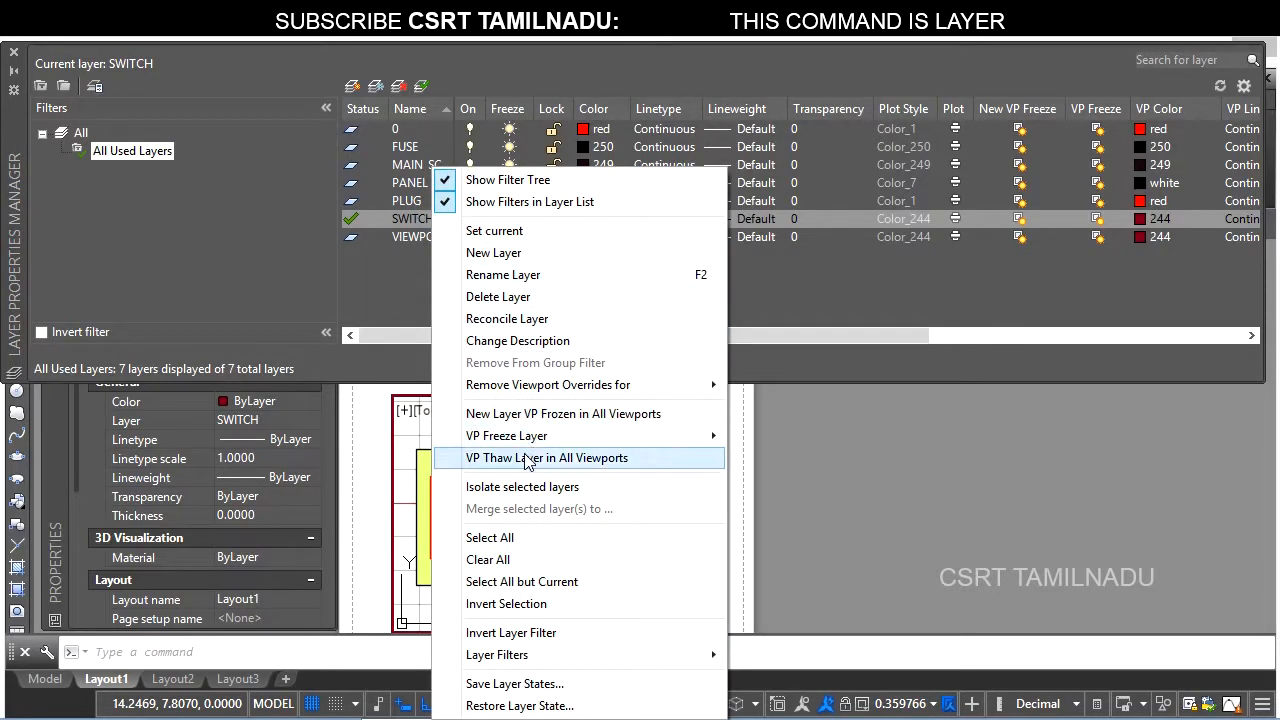
{"action": "left_click", "coordinate": [523, 486]}
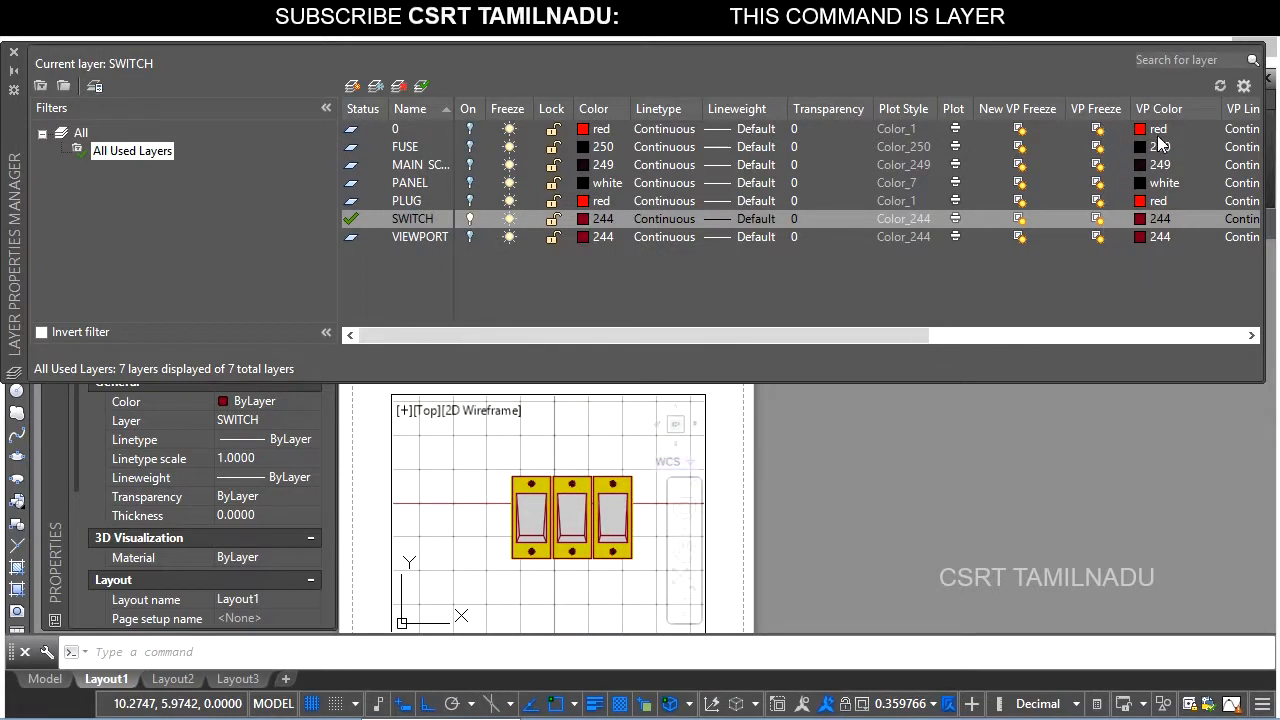
- Change the layer setting for layers not isolated to Lock and fade
{"action": "left_click", "coordinate": [1250, 88]}
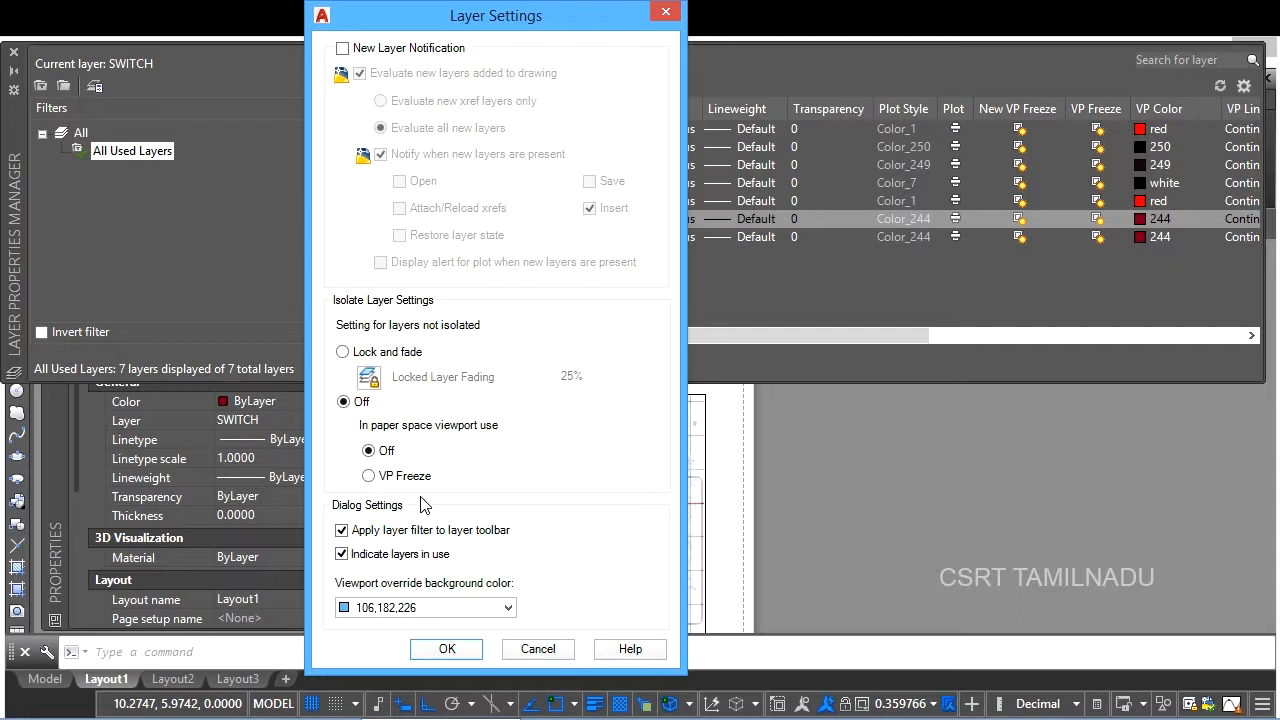
{"action": "left_click", "coordinate": [390, 354]}
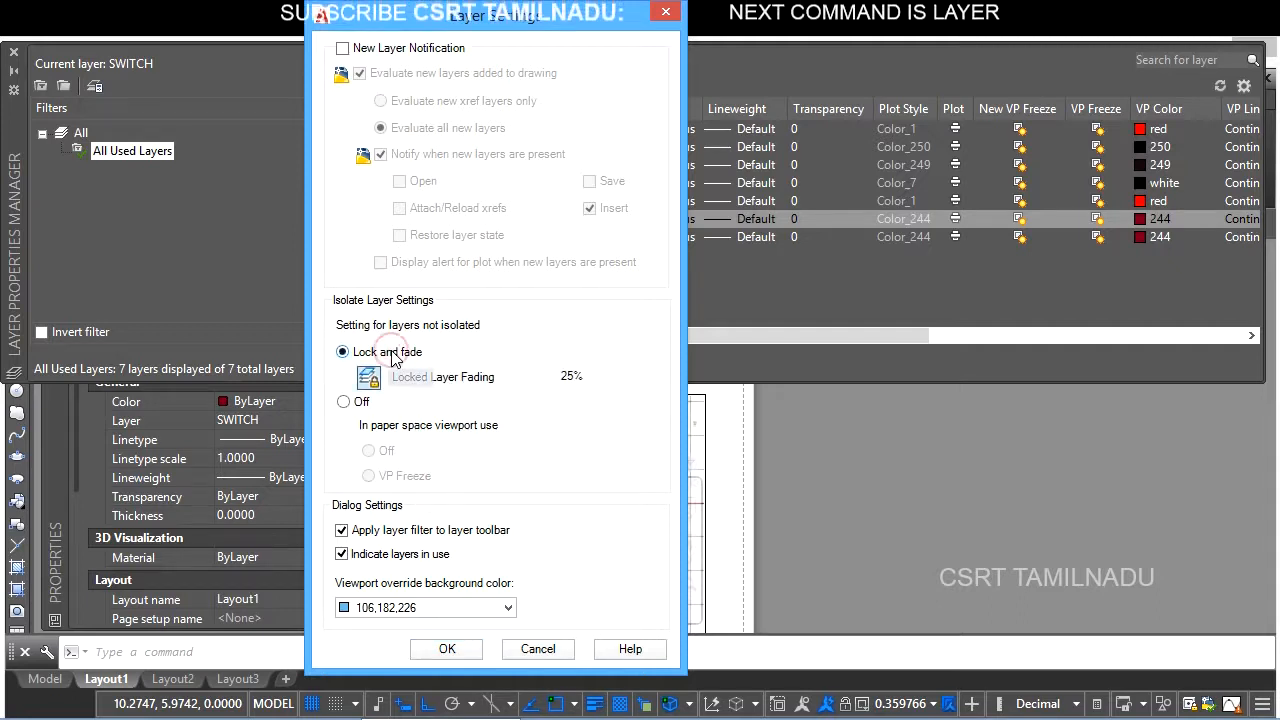
{"action": "left_click", "coordinate": [447, 649]}
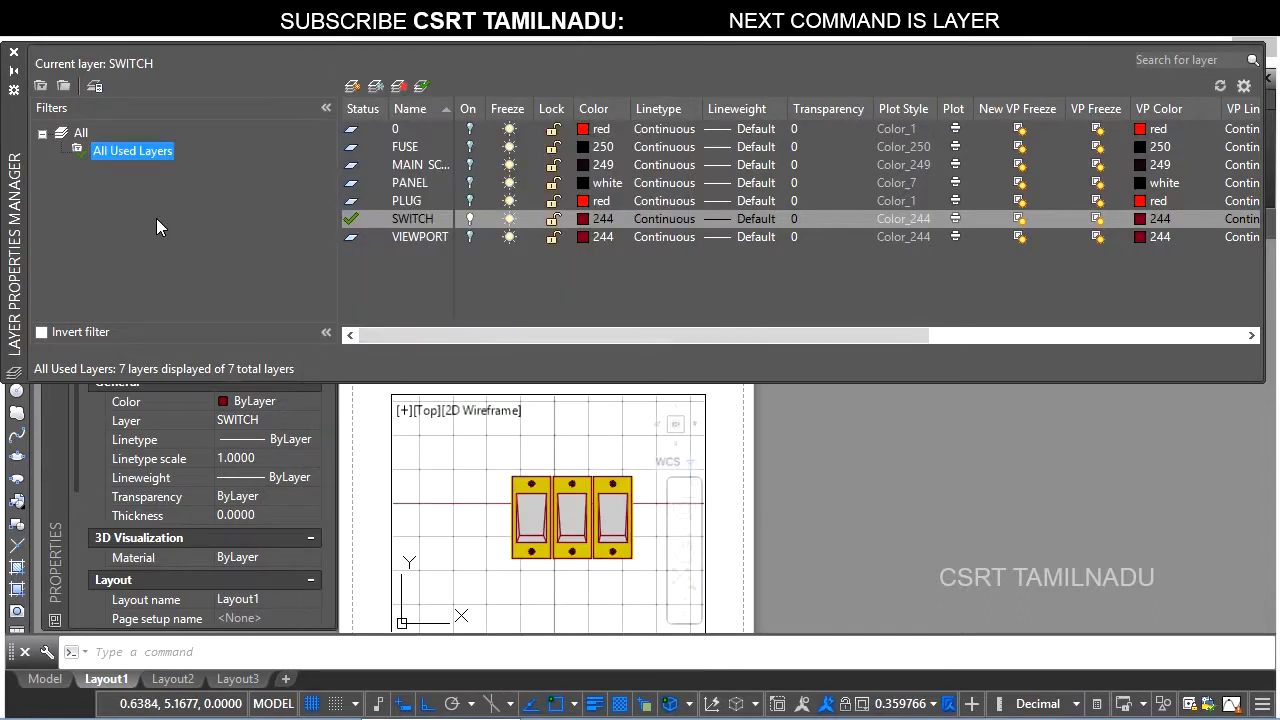
- Turn on the visibility of all used layers
{"action": "right_click", "coordinate": [156, 220]}
{"action": "mouse_move", "coordinate": [190, 233]}
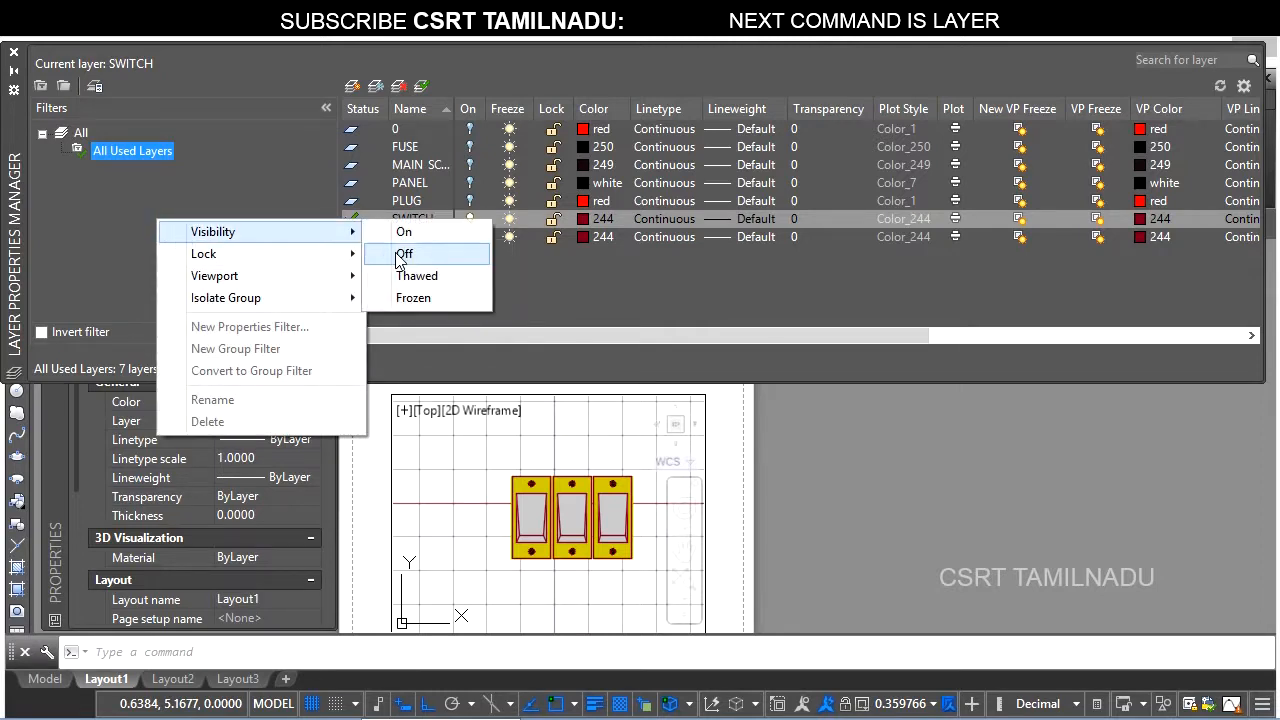
{"action": "left_click", "coordinate": [409, 236]}
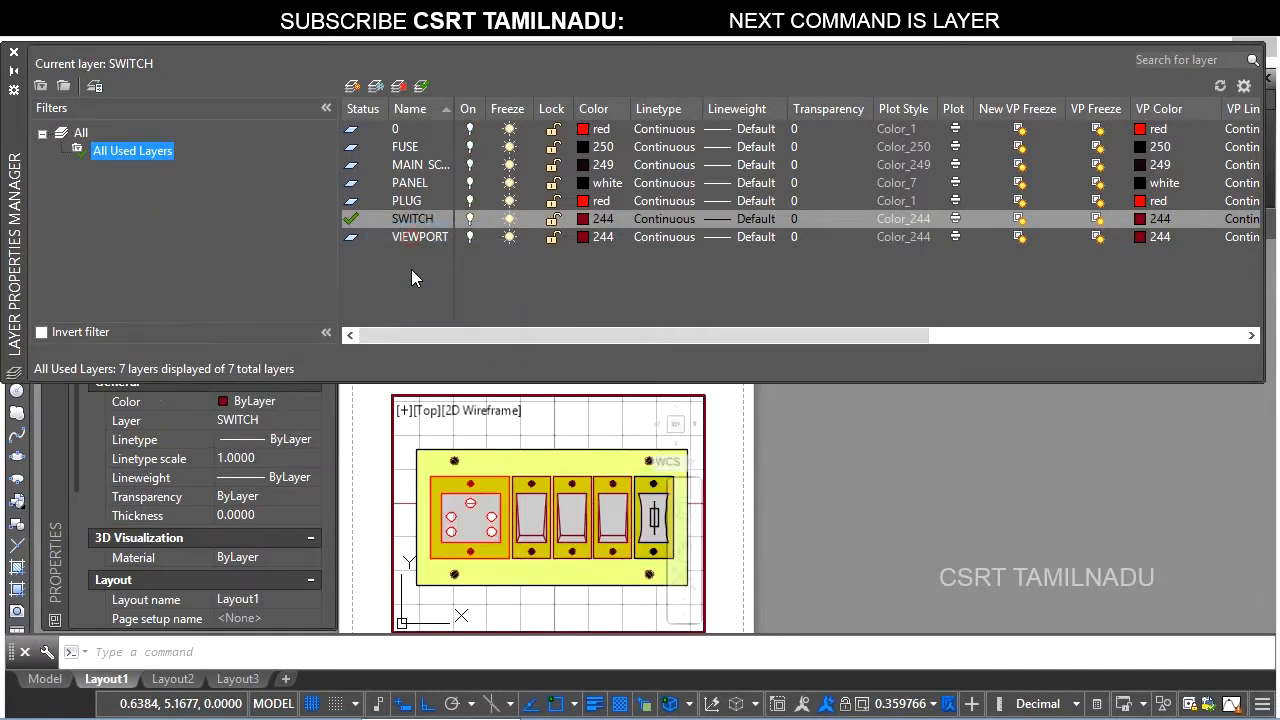
- Switch to model space and isolate the PANEL layer
{"action": "left_click", "coordinate": [45, 679]}
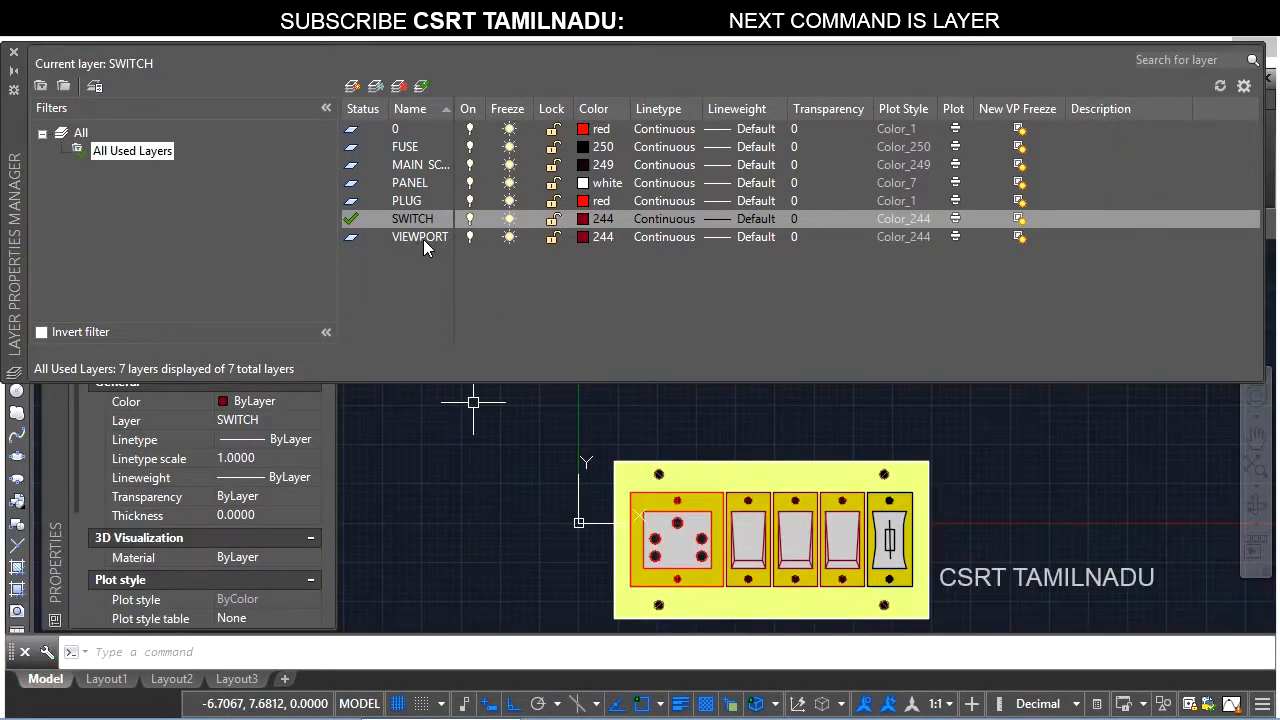
{"action": "left_click", "coordinate": [423, 186]}
{"action": "right_click", "coordinate": [423, 186]}
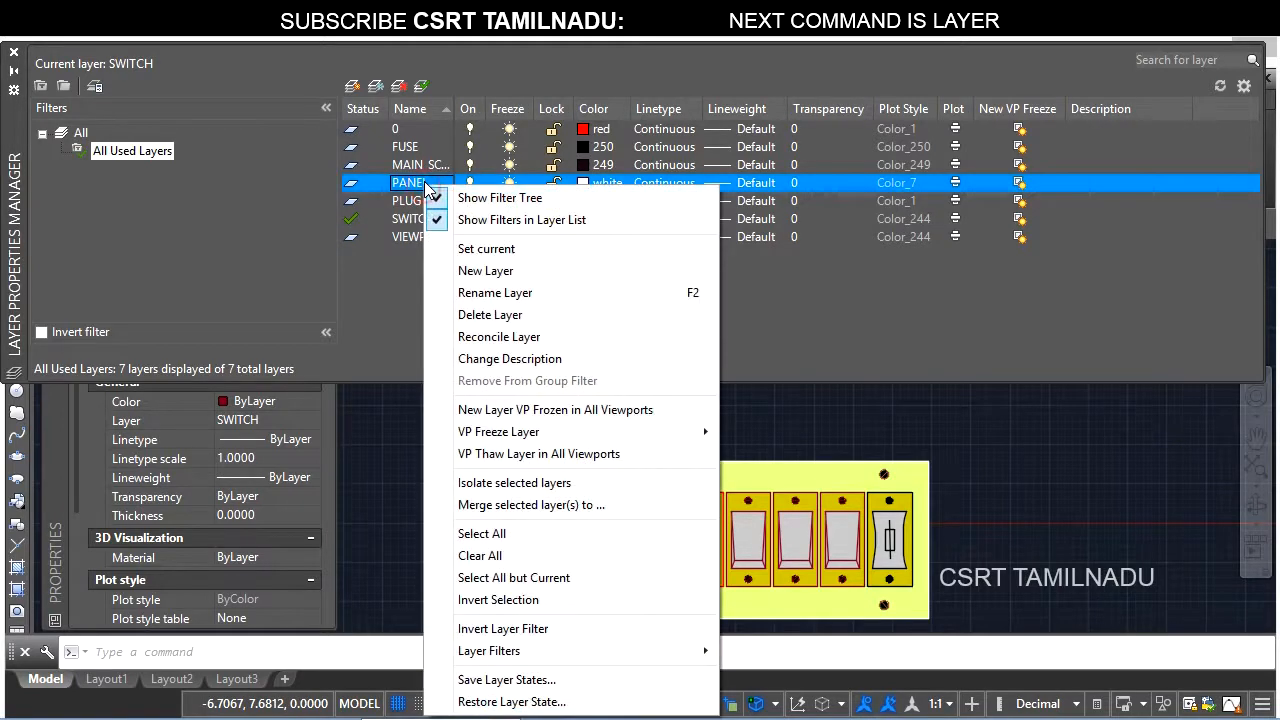
{"action": "left_click", "coordinate": [531, 483]}
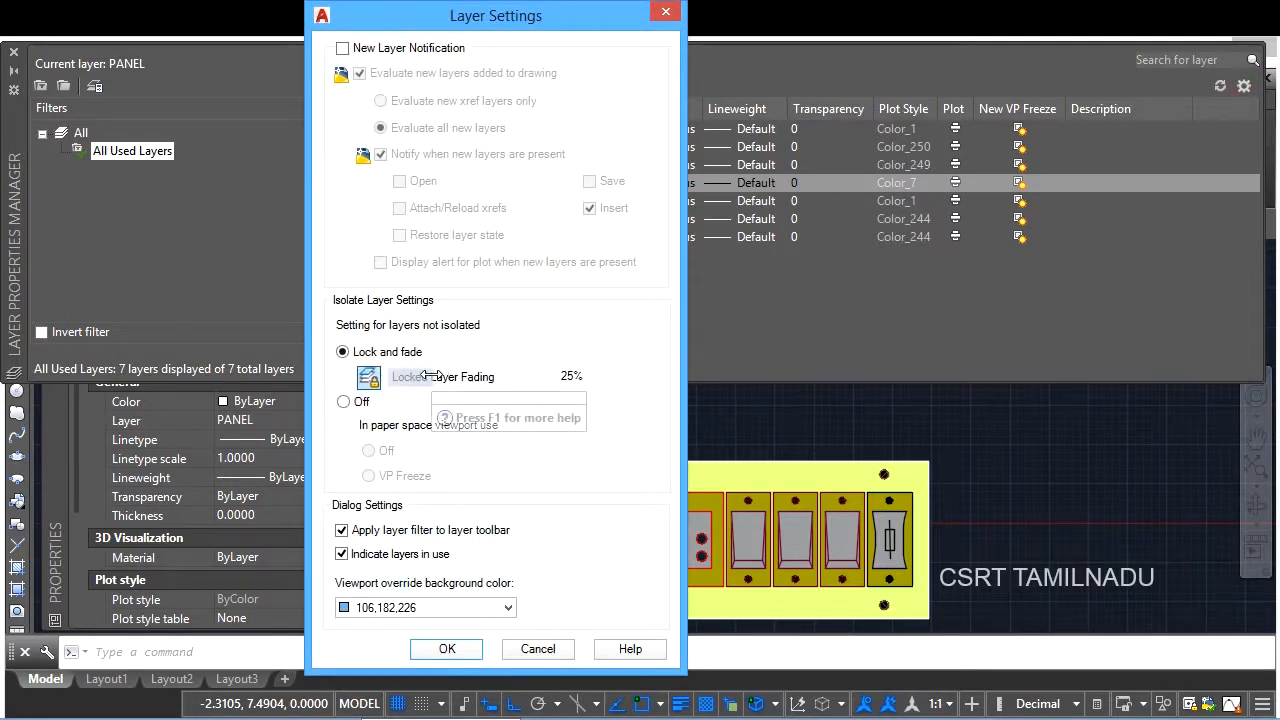
- Set the locked layer fading to 45% and change the setting for layers not isolated to Off
{"action": "left_click_drag", "start_coordinate": [428, 375], "coordinate": [478, 377]}
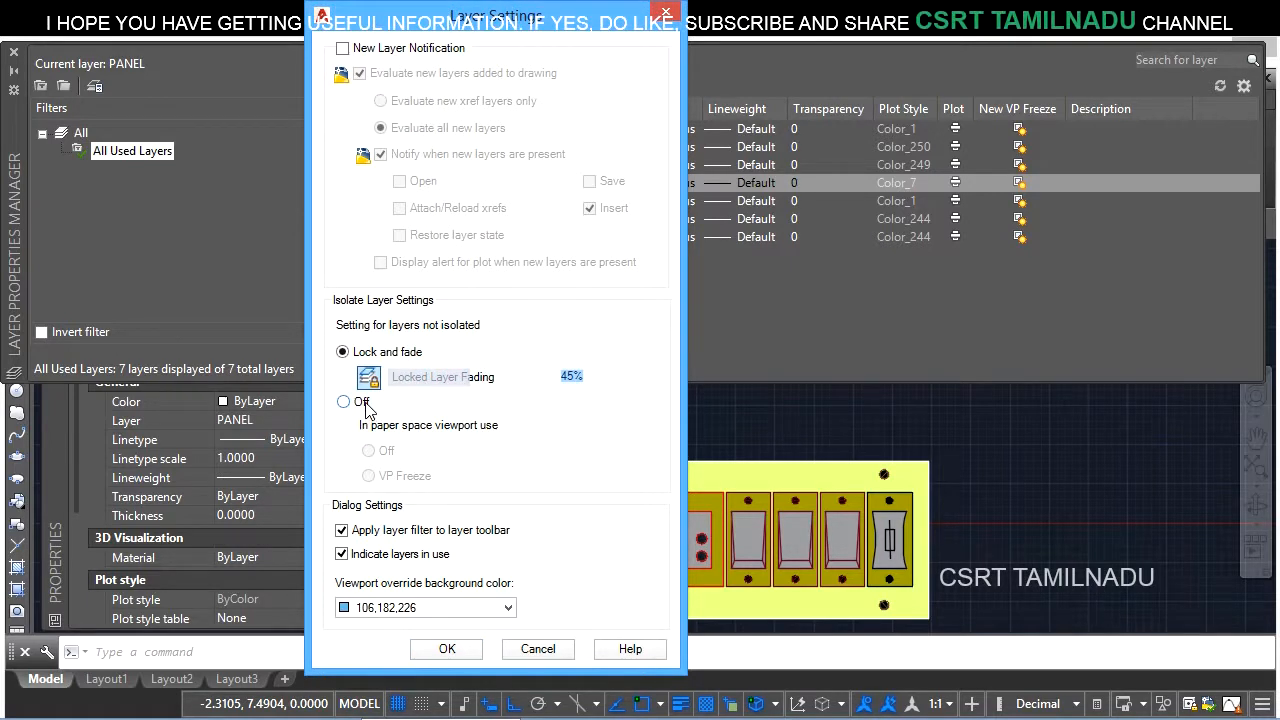
{"action": "left_click", "coordinate": [350, 401]}
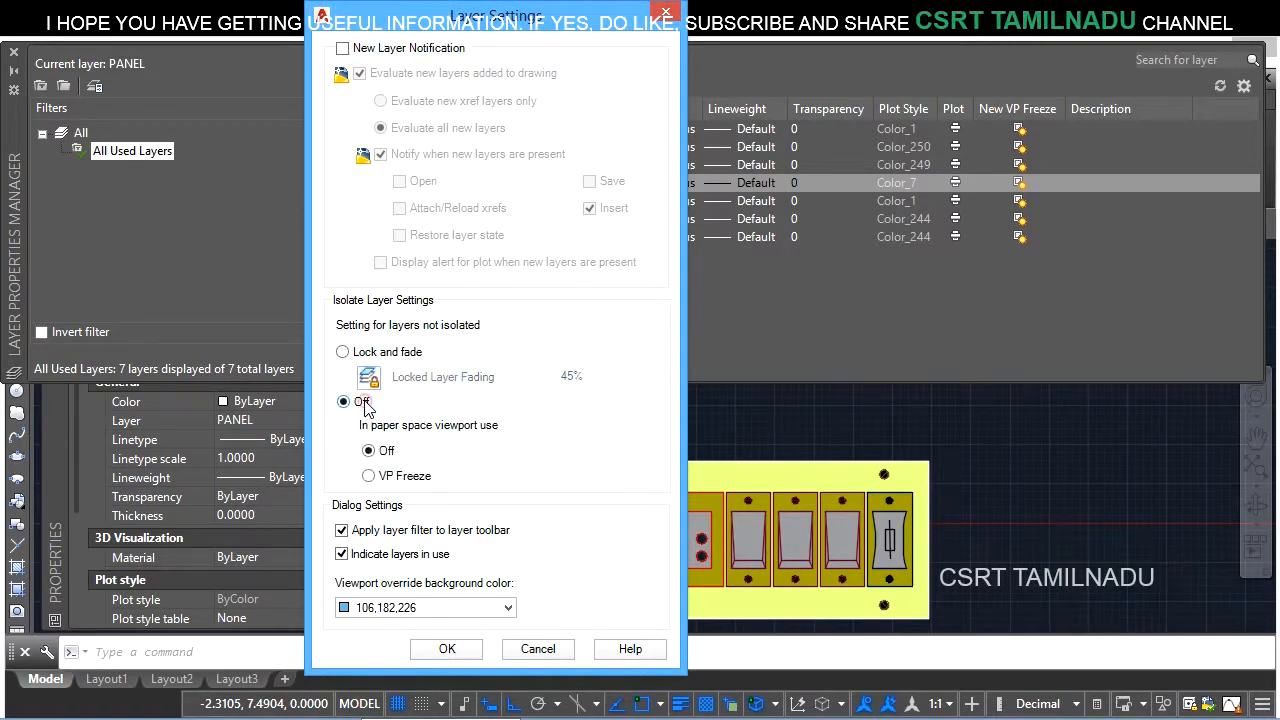
{"action": "left_click", "coordinate": [435, 654]}
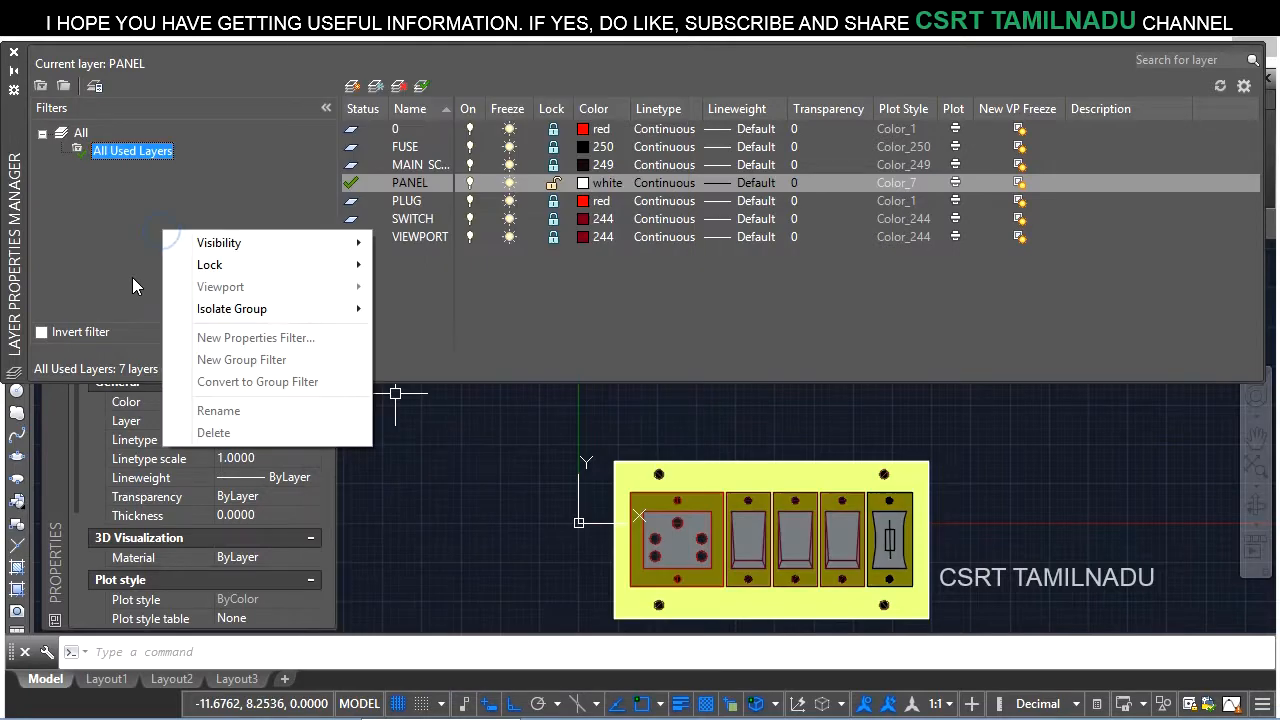
- Unlock all layers in the All Used Layers filter
{"action": "left_click", "coordinate": [127, 284]}
{"action": "right_click", "coordinate": [164, 240]}
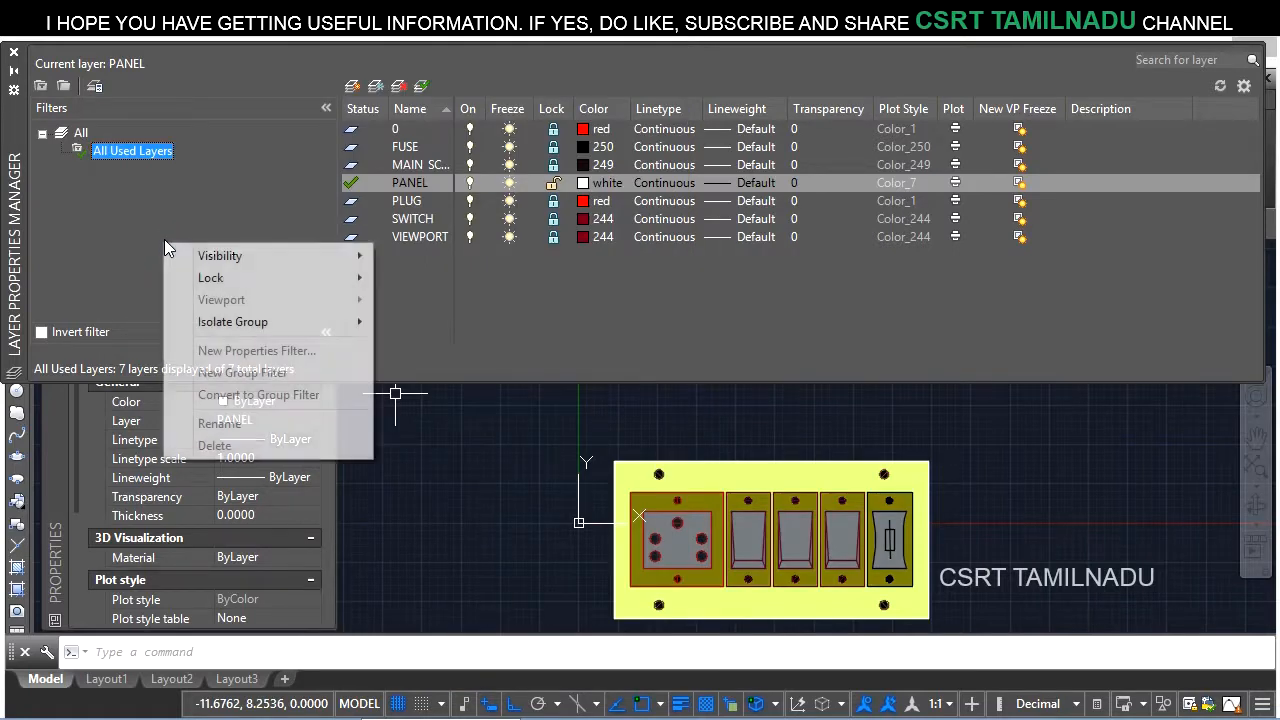
{"action": "mouse_move", "coordinate": [193, 284]}
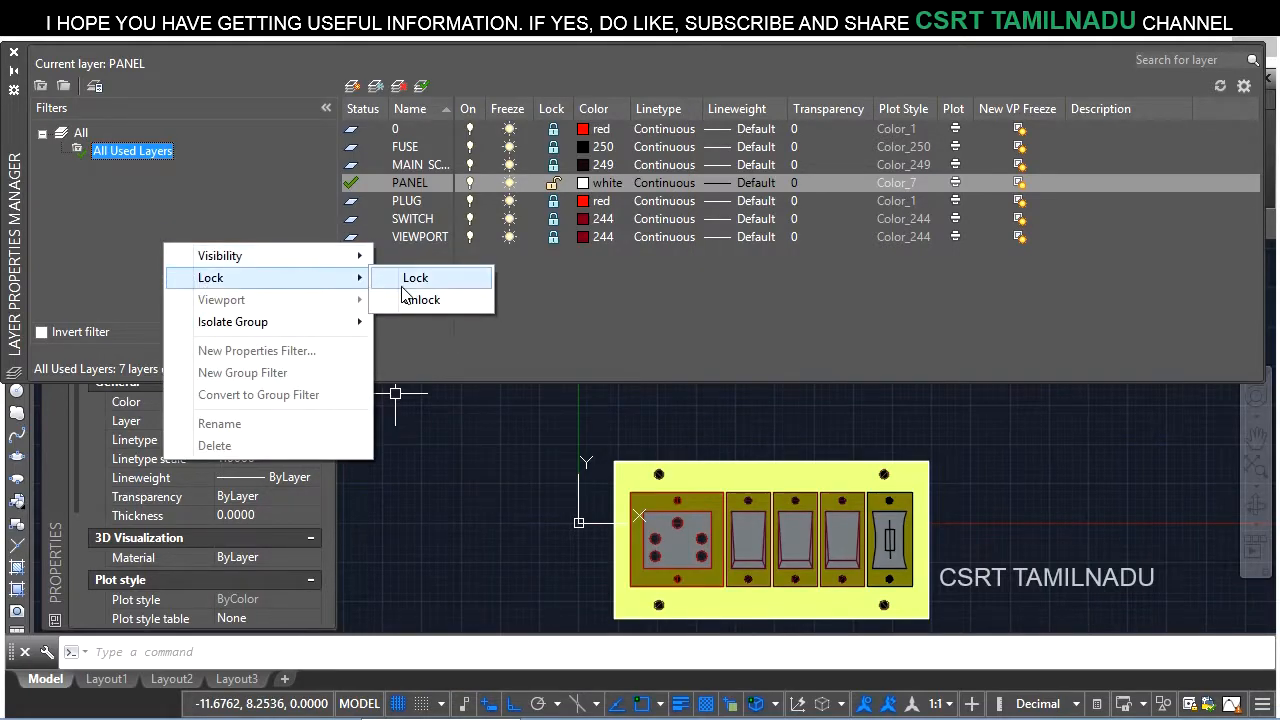
{"action": "left_click", "coordinate": [429, 300]}
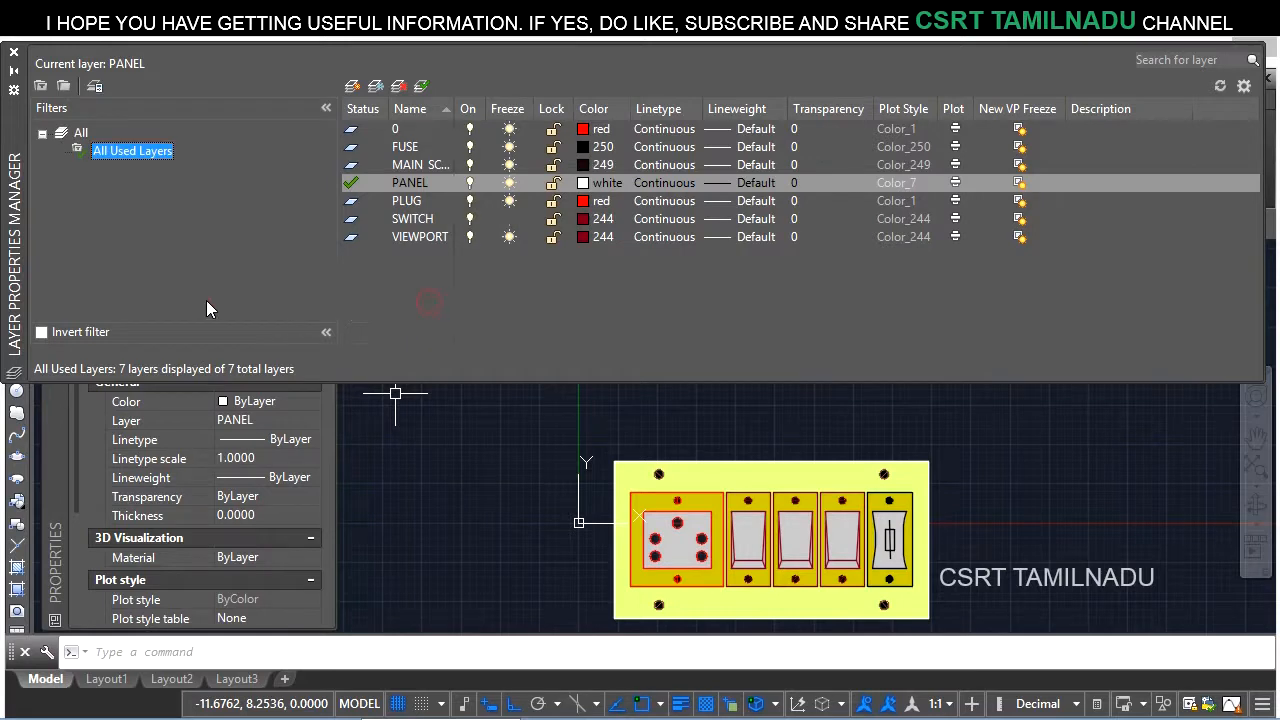
- Isolate the PANEL layer using the Off setting for layers not isolated
{"action": "right_click", "coordinate": [373, 186]}
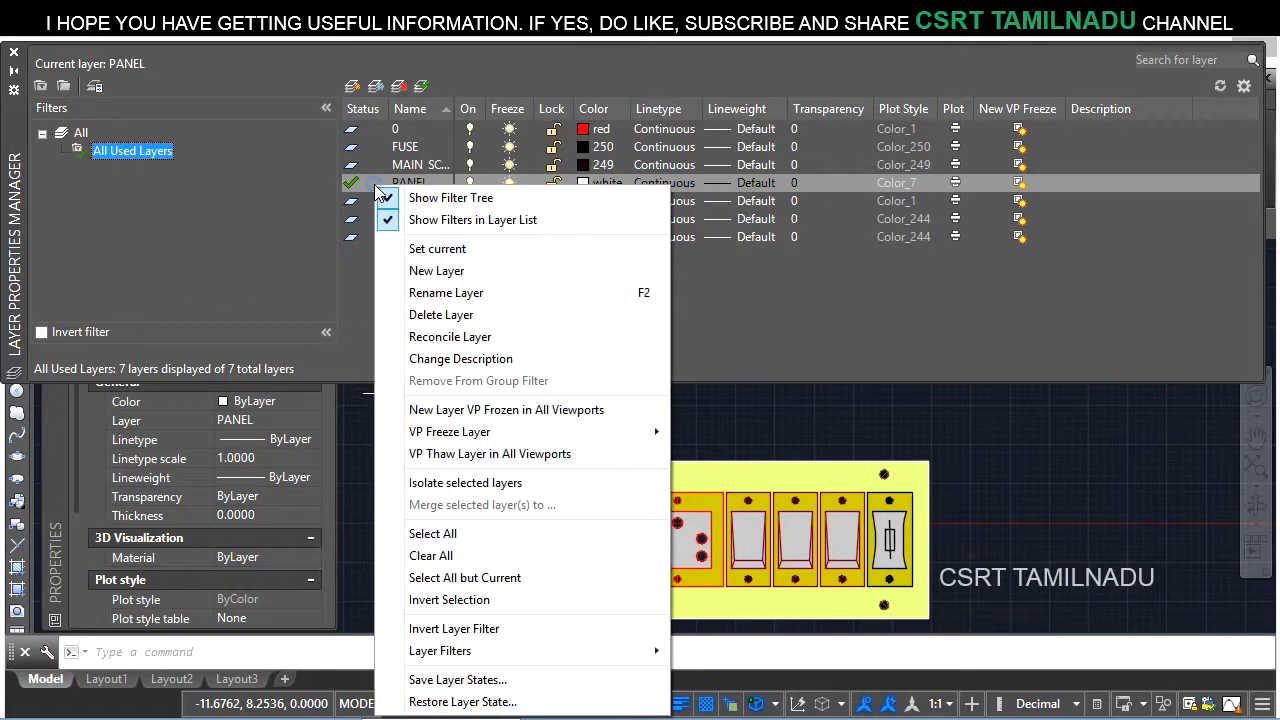
{"action": "left_click", "coordinate": [449, 483]}
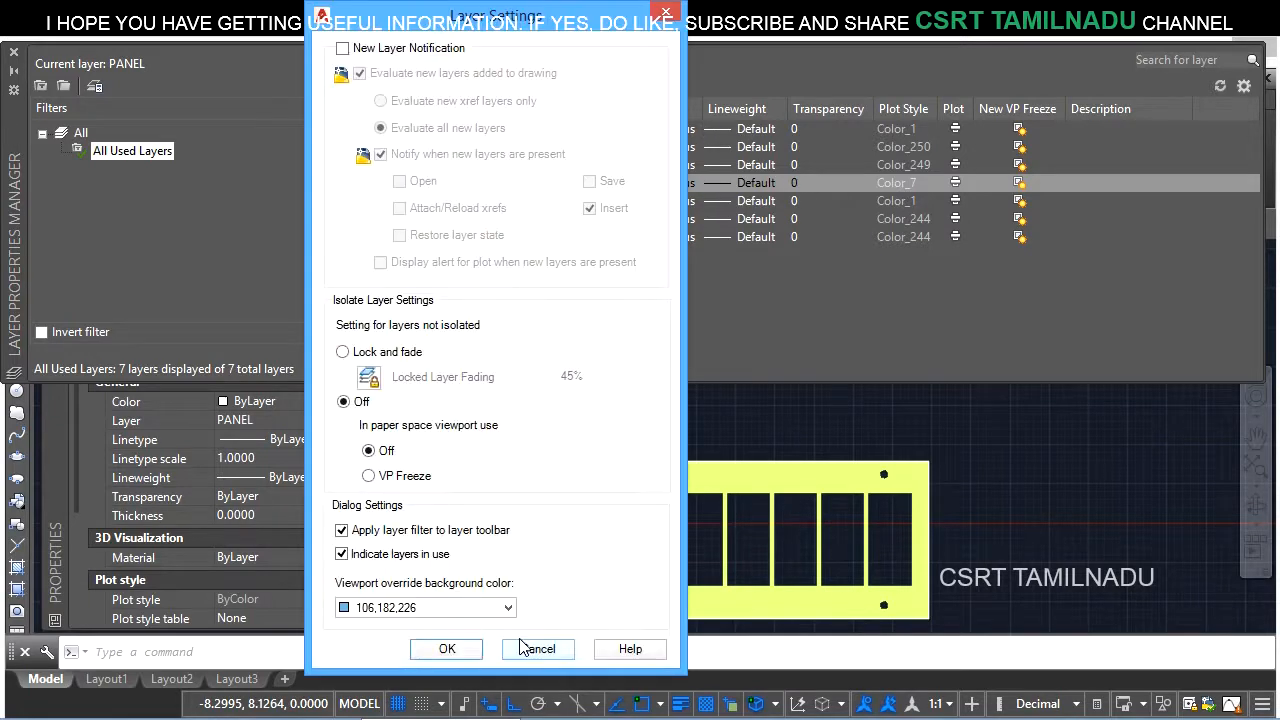
{"action": "left_click", "coordinate": [522, 643]}
- Enable New Layer Notification in the layer settings and choose to evaluate all new layers
{"action": "left_click", "coordinate": [1244, 86]}
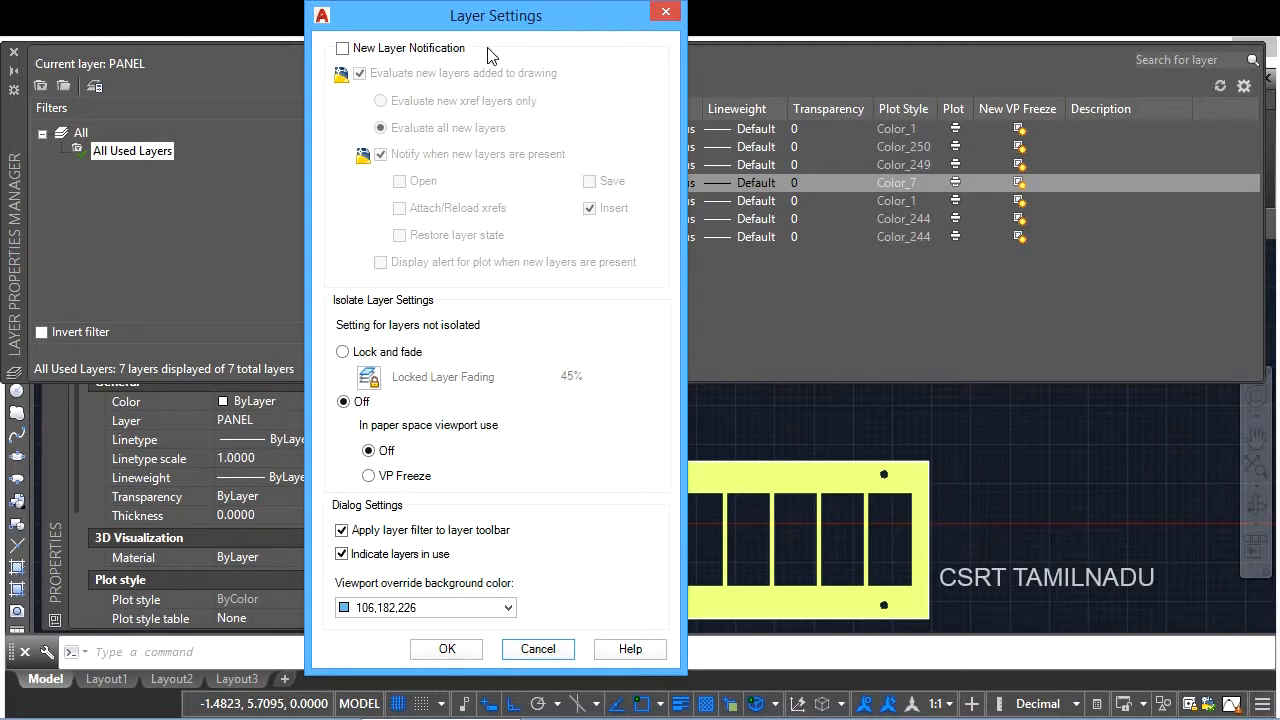
{"action": "left_click", "coordinate": [419, 48]}
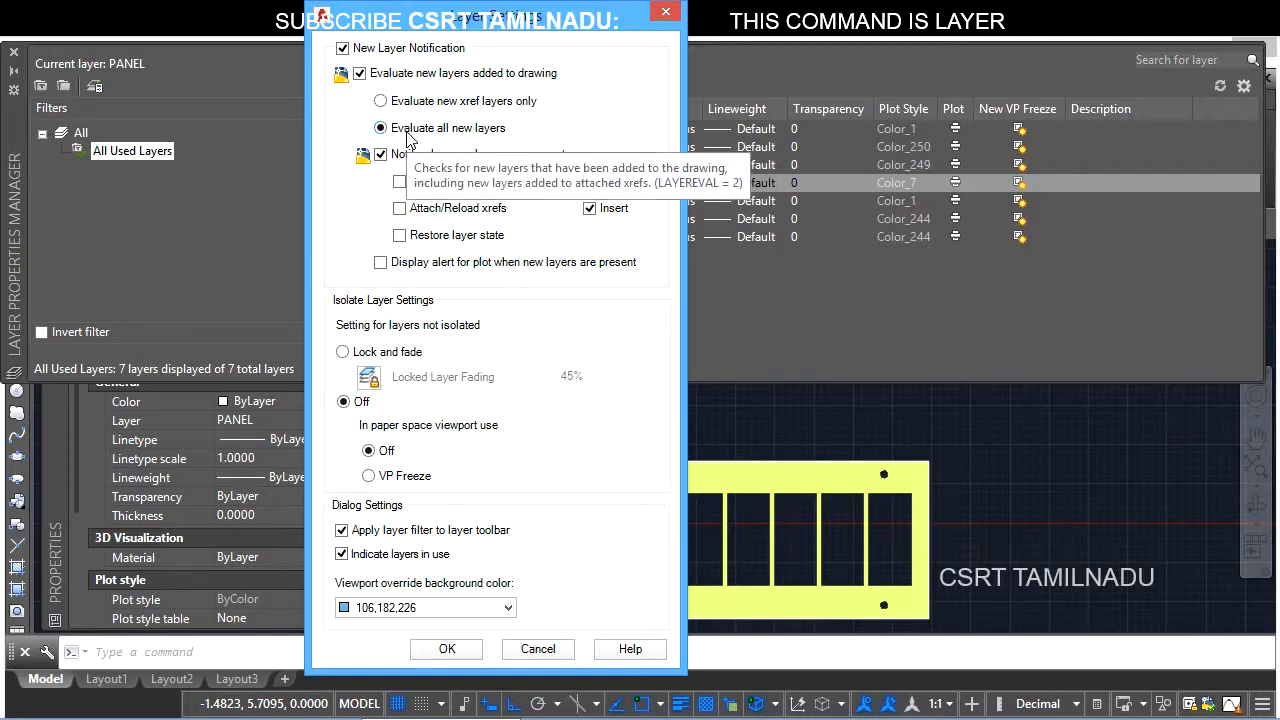
{"action": "left_click", "coordinate": [425, 103]}
{"action": "left_click", "coordinate": [452, 134]}
{"action": "left_click", "coordinate": [458, 101]}
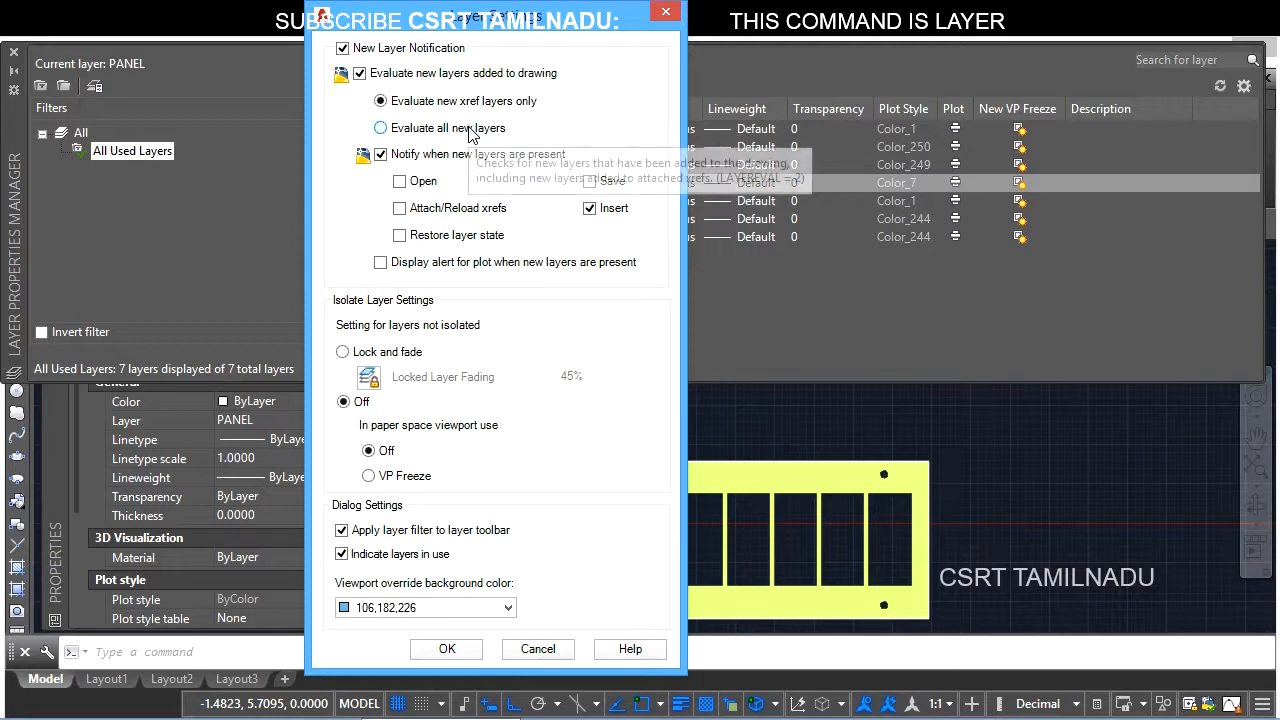
{"action": "left_click", "coordinate": [470, 135]}
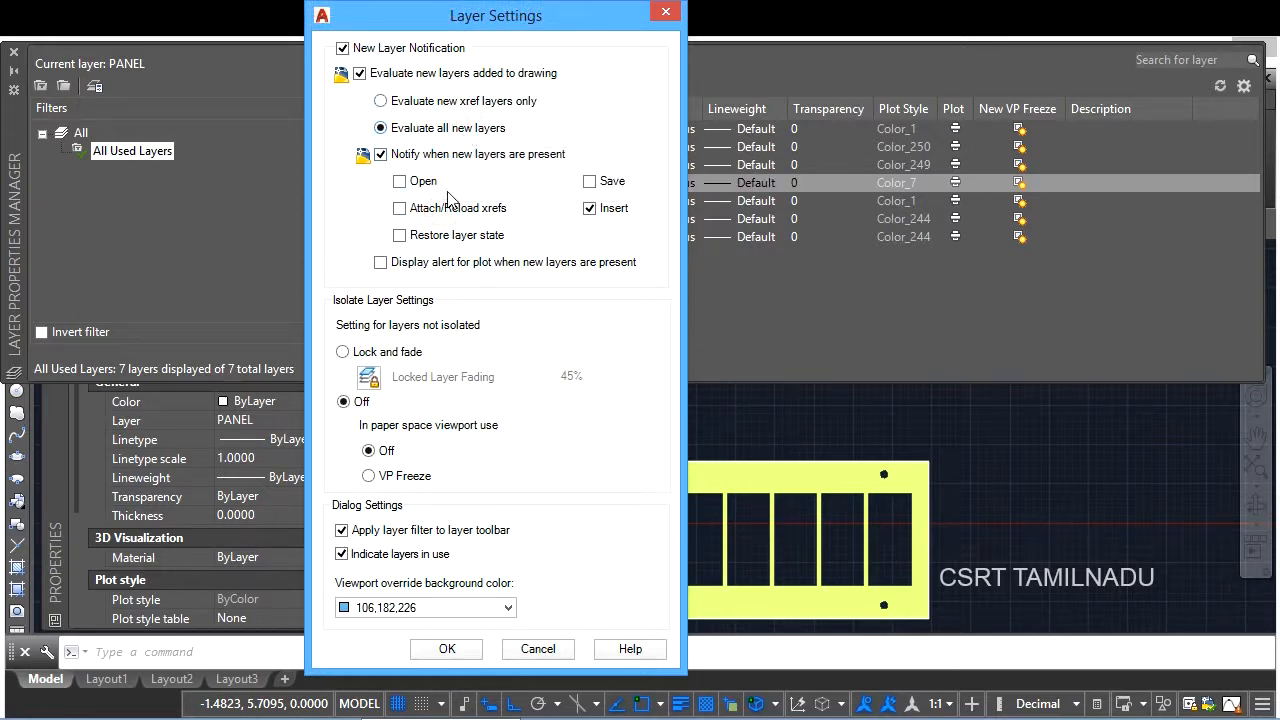
- Enable new layer notification for Save as well as Insert and apply the layer settings
{"action": "left_click", "coordinate": [590, 209]}
{"action": "left_click", "coordinate": [605, 184]}
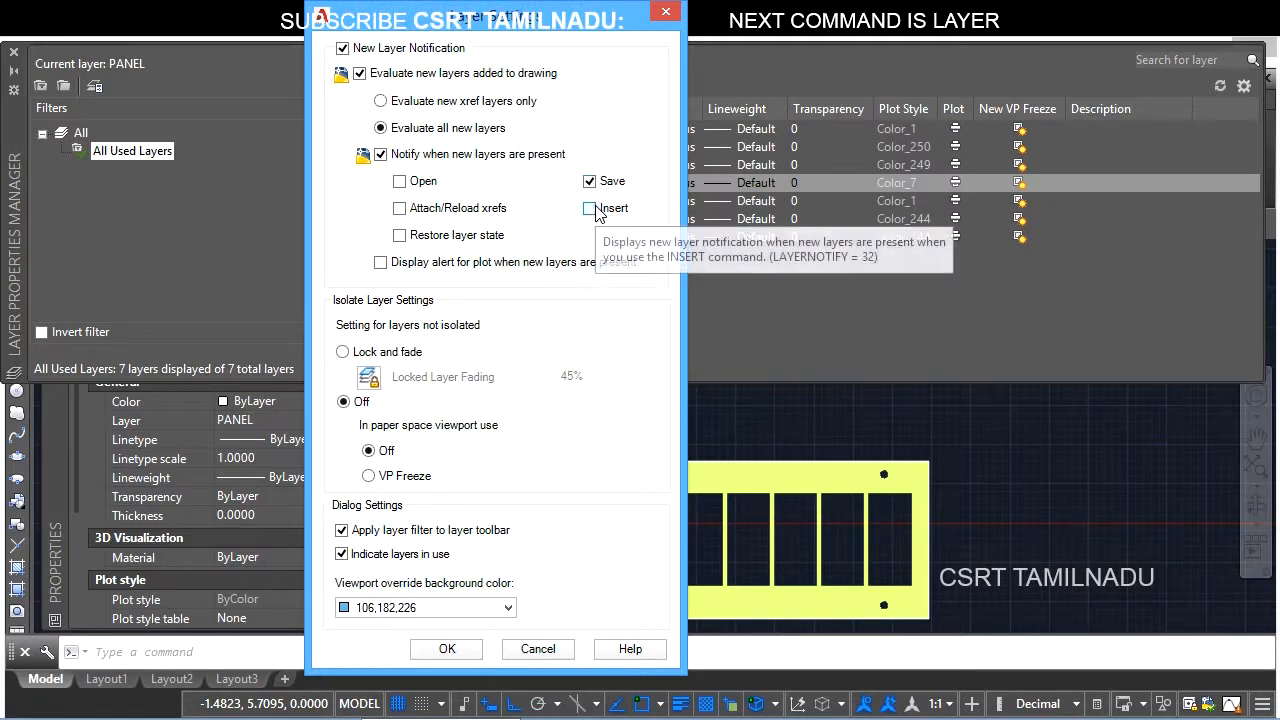
{"action": "left_click", "coordinate": [590, 209]}
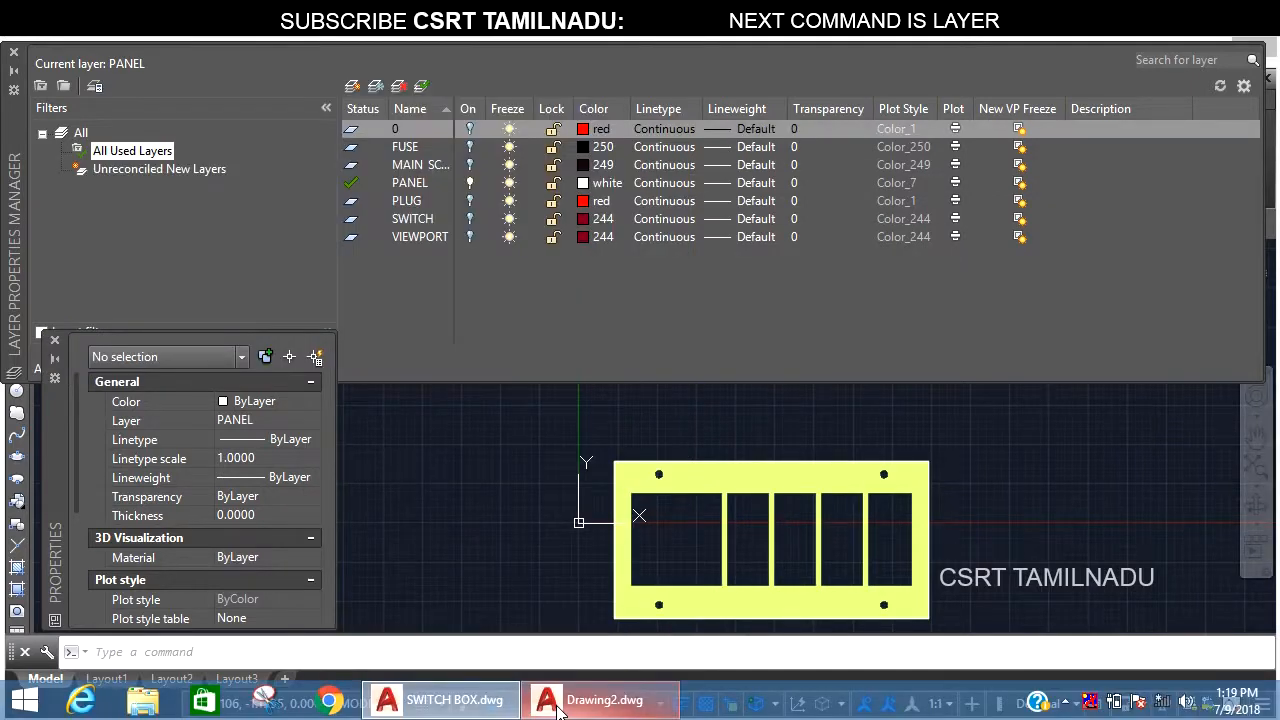
- Turn on the visibility of all used layers in SWITCH BOX.dwg
{"action": "right_click", "coordinate": [122, 265]}
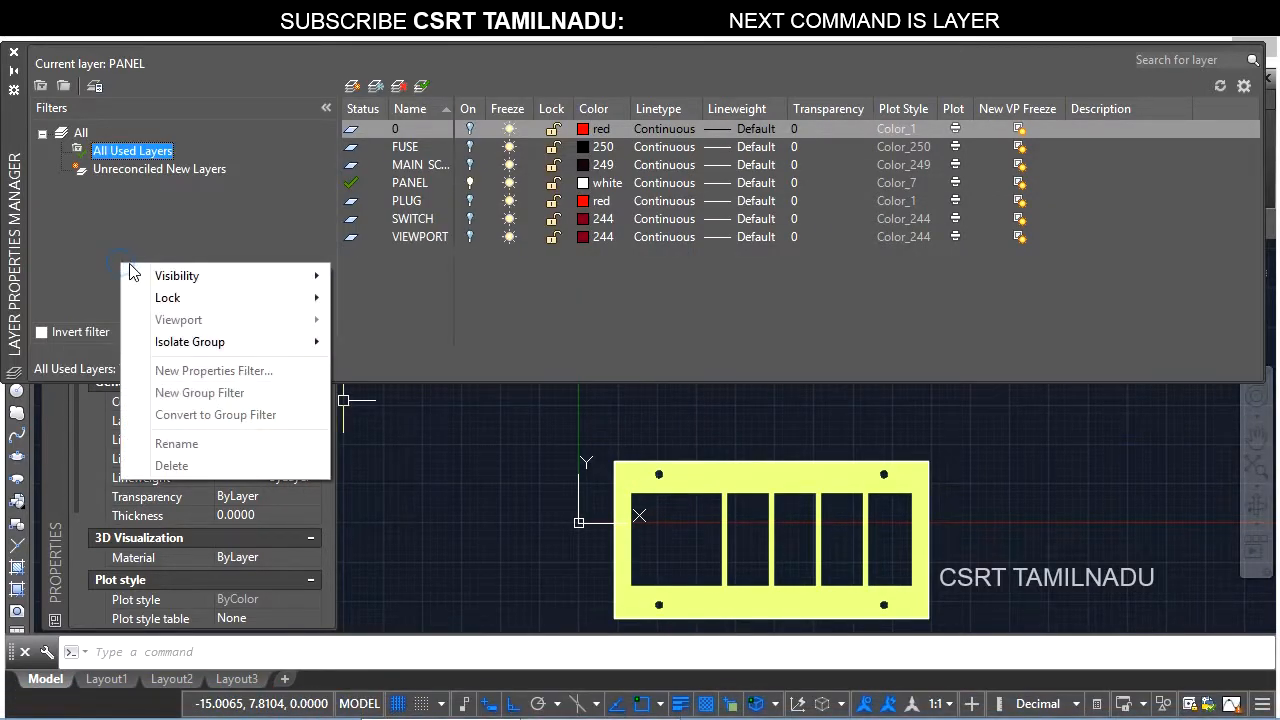
{"action": "mouse_move", "coordinate": [157, 280]}
{"action": "left_click", "coordinate": [443, 280]}
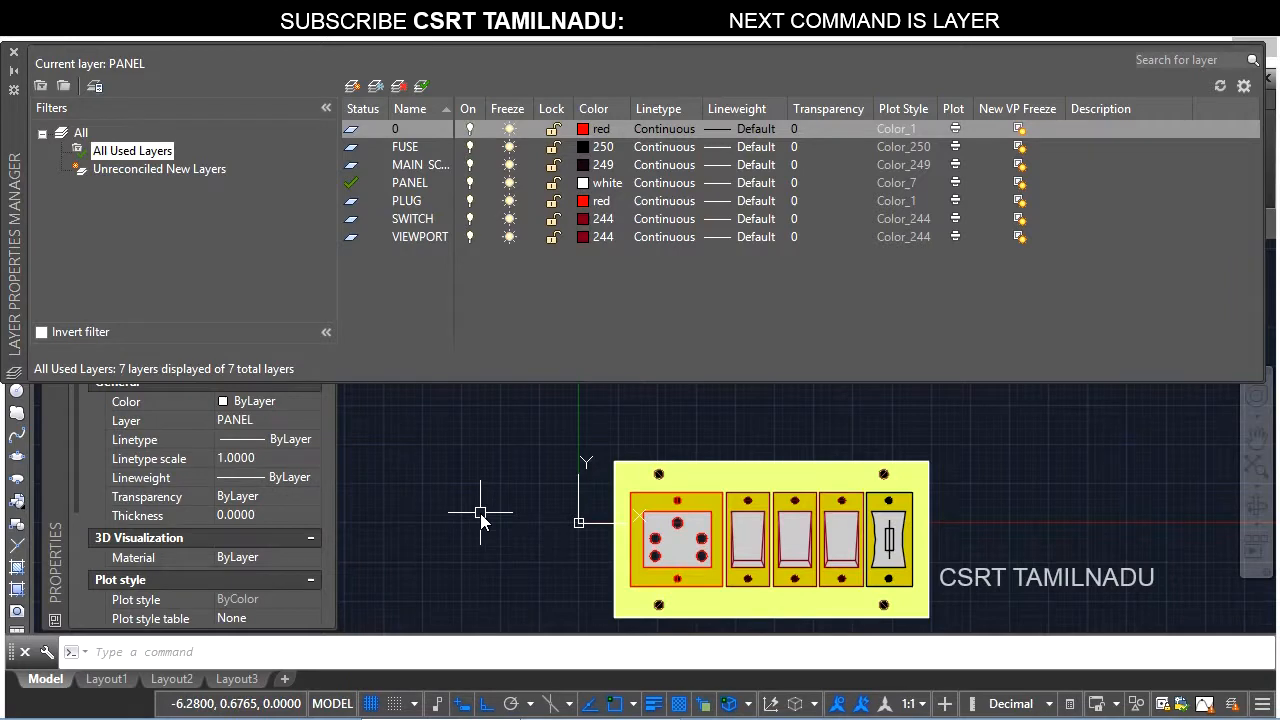
- Switch to Drawing2.dwg and copy the wavy curve on the WIRE layer
{"action": "left_click", "coordinate": [585, 712]}
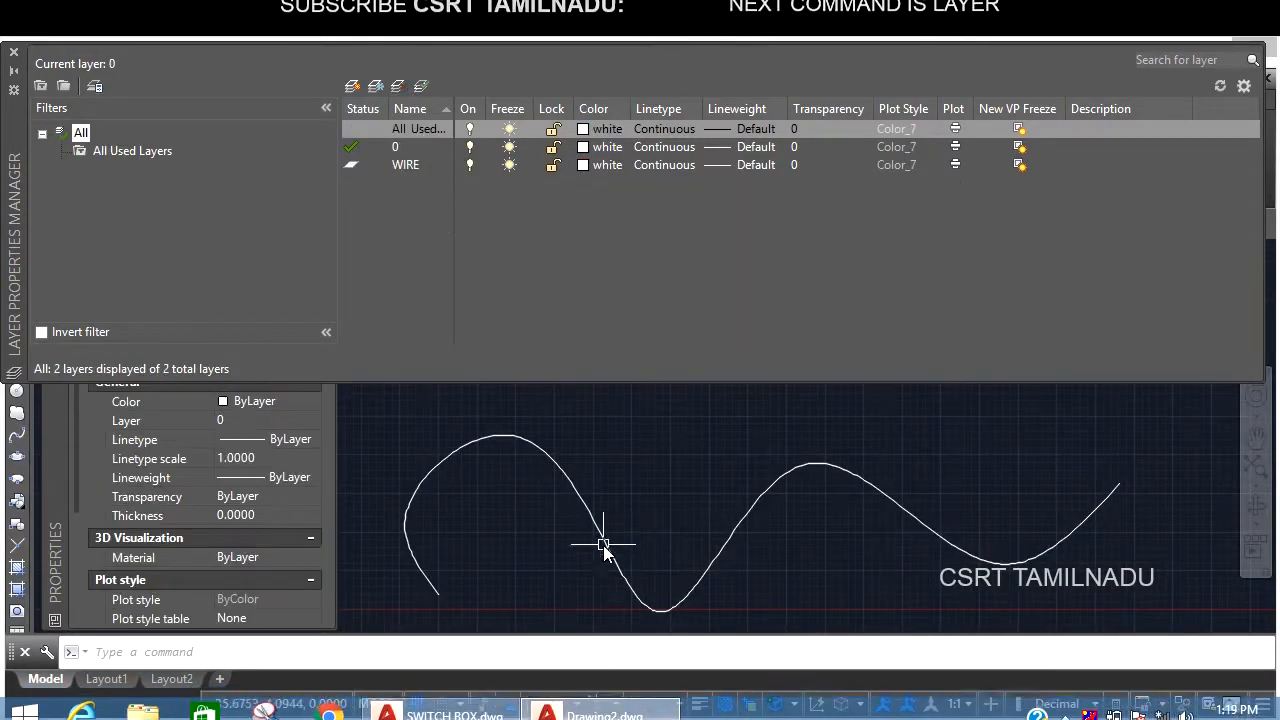
{"action": "left_click", "coordinate": [606, 519]}
{"action": "left_click", "coordinate": [484, 567]}
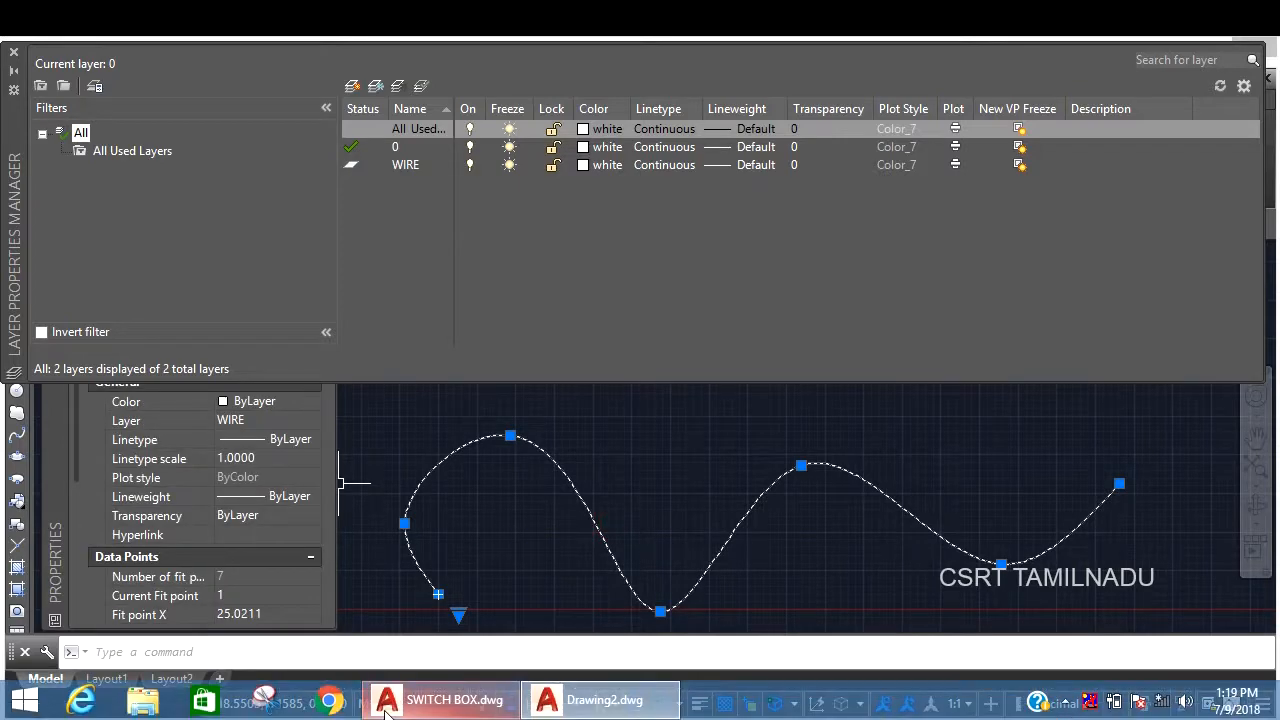
- Return to SWITCH BOX.dwg and paste the copied wire curve above the switchboard
{"action": "left_click", "coordinate": [418, 708]}
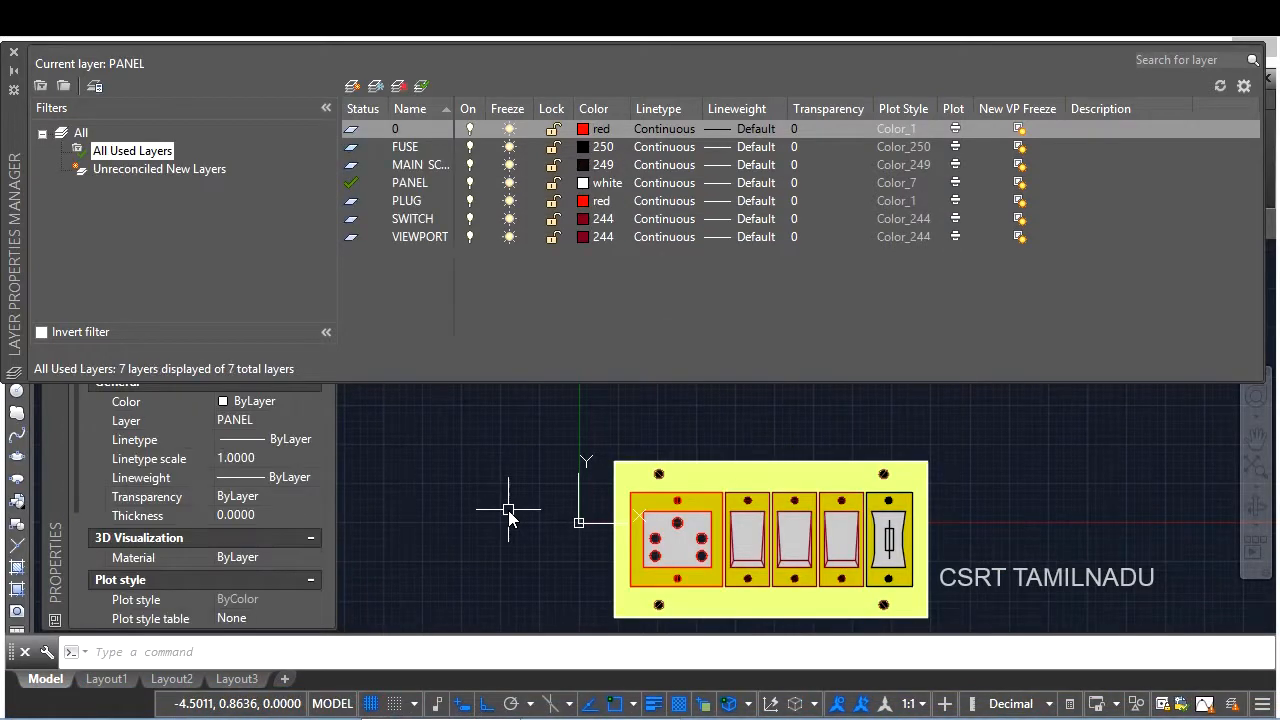
{"action": "key", "text": "ctrl+v"}
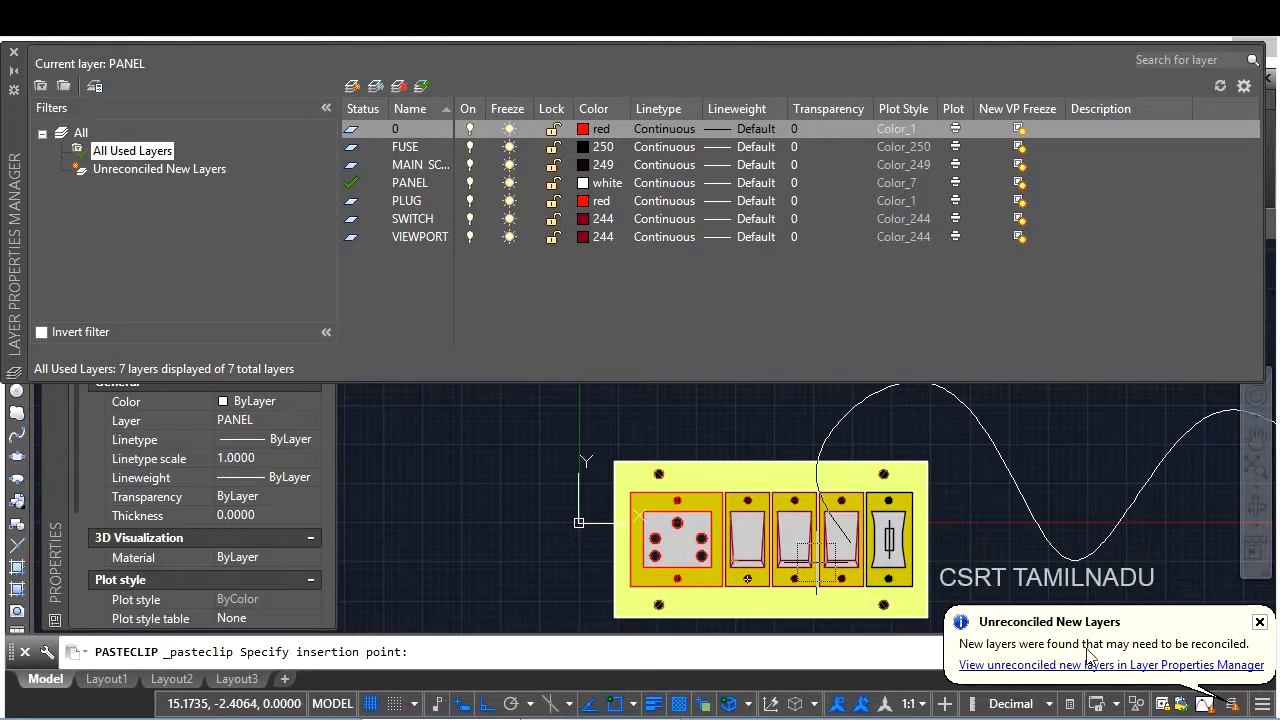
{"action": "left_click", "coordinate": [450, 458]}
{"action": "middle_click_drag", "start_coordinate": [450, 458], "coordinate": [449, 543]}
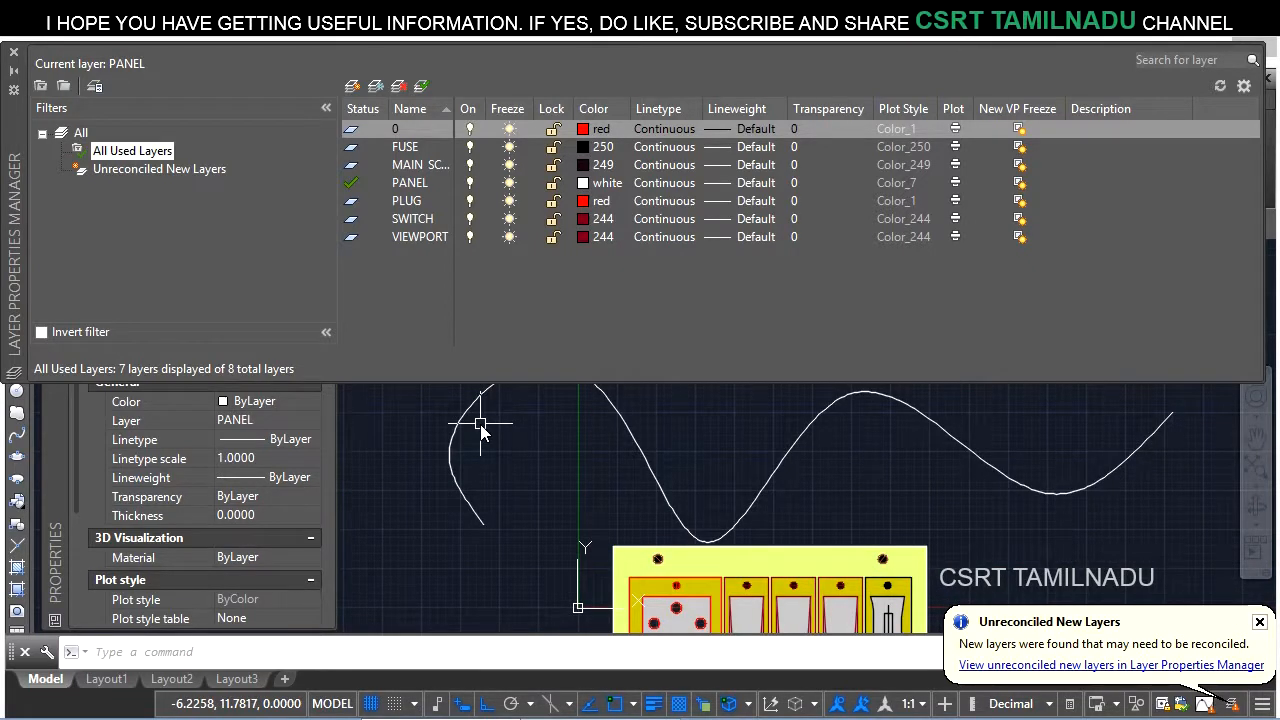
- Compare the complete layer list with the Unreconciled New Layers filter and dismiss the notification
{"action": "left_click", "coordinate": [80, 134]}
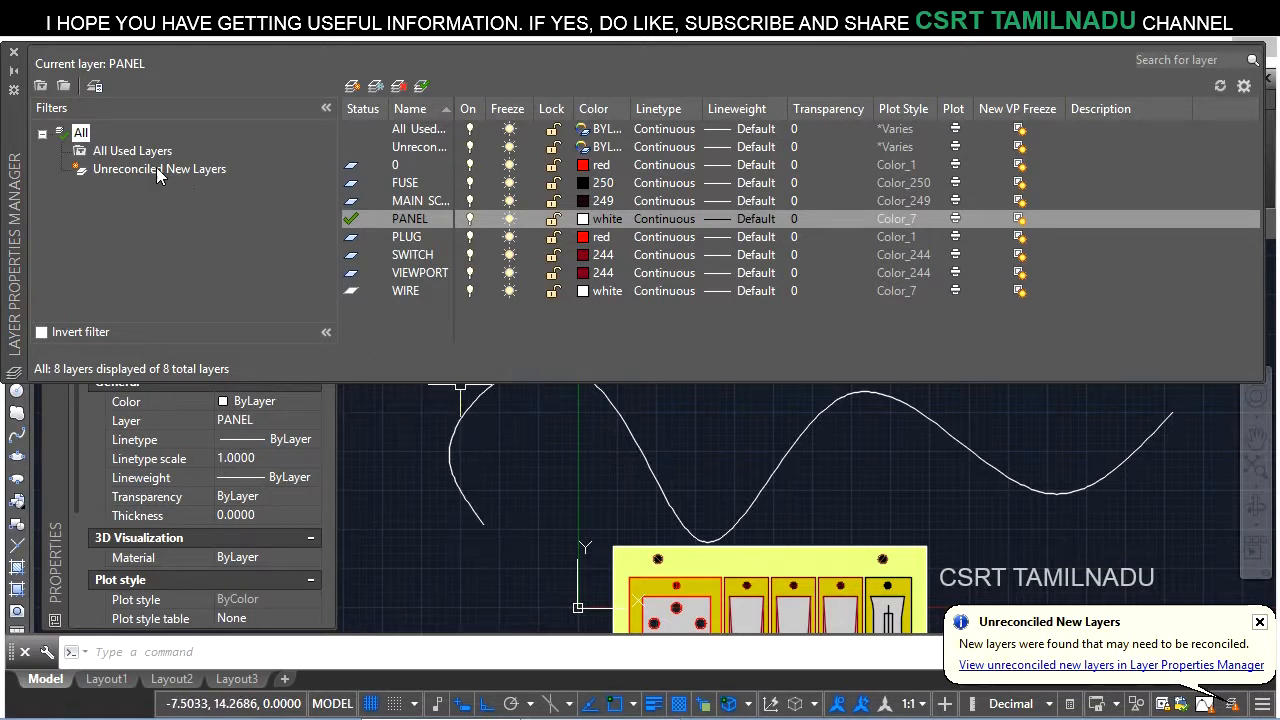
{"action": "left_click", "coordinate": [125, 171]}
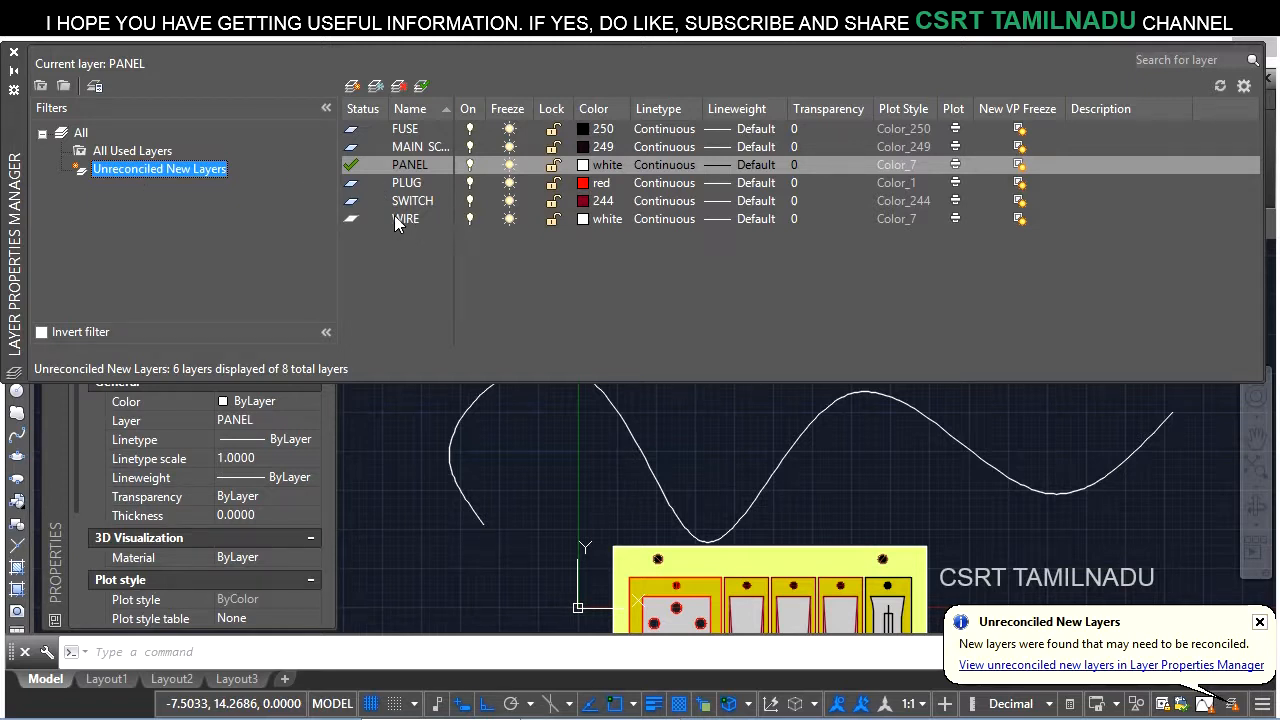
{"action": "left_click", "coordinate": [81, 134]}
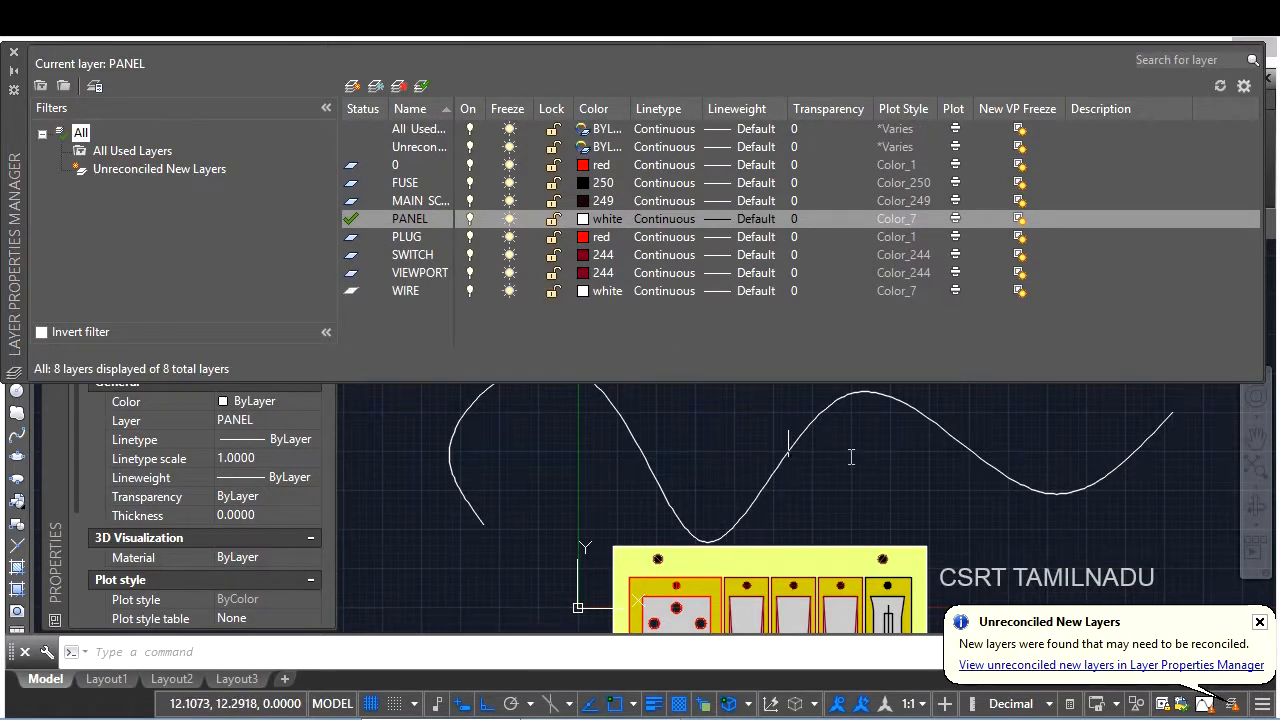
{"action": "left_click", "coordinate": [1259, 624]}
- Turn off Indicate layers in use in the layer settings
{"action": "left_click", "coordinate": [1244, 86]}
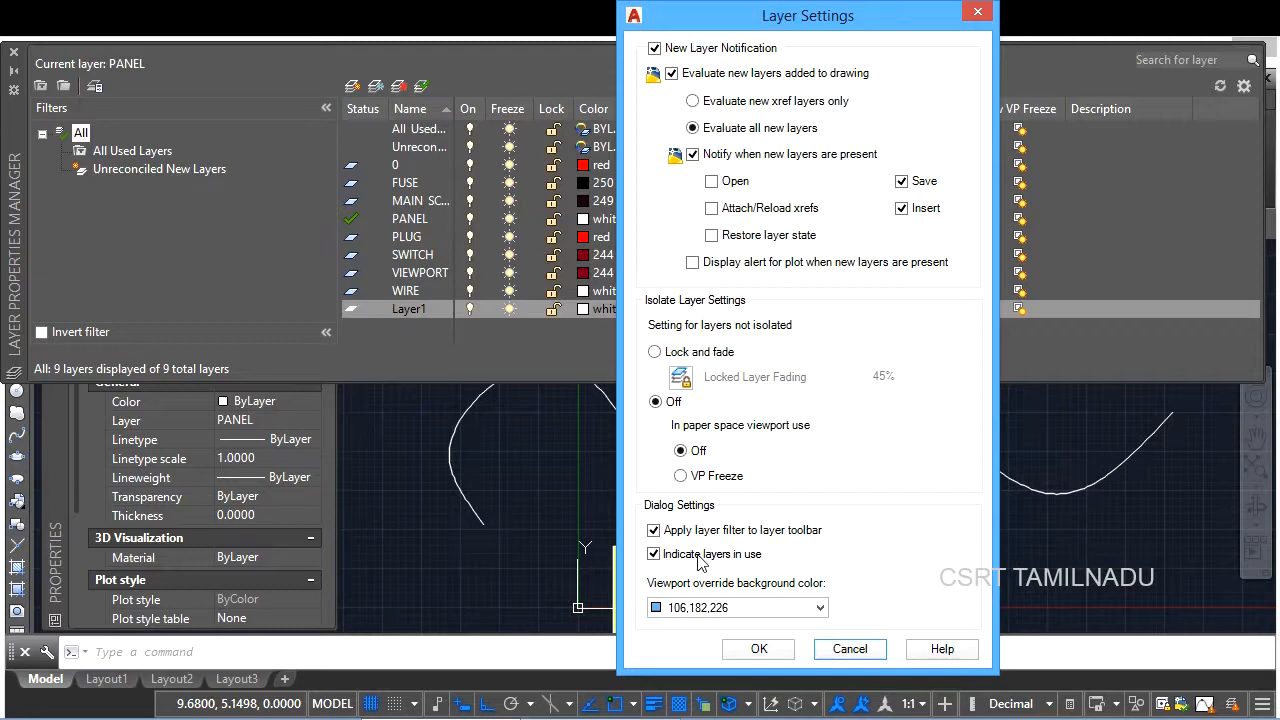
{"action": "left_click", "coordinate": [742, 651]}
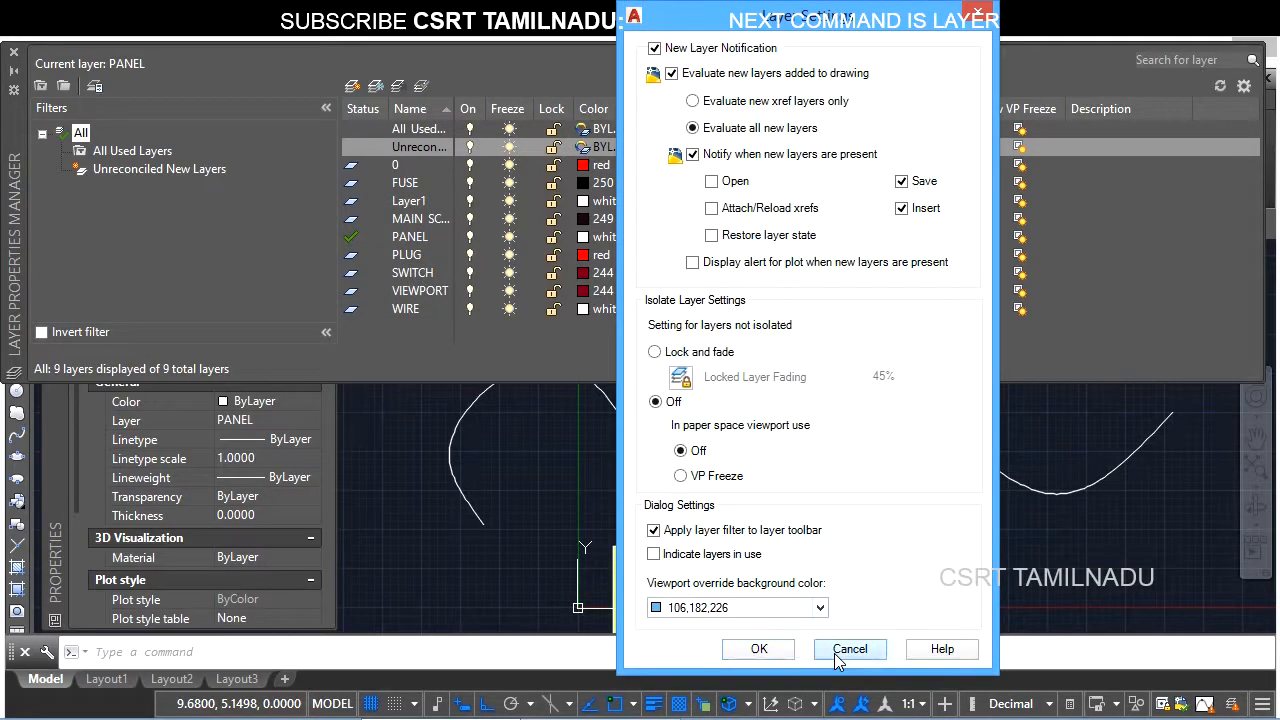
{"action": "left_click", "coordinate": [836, 650]}
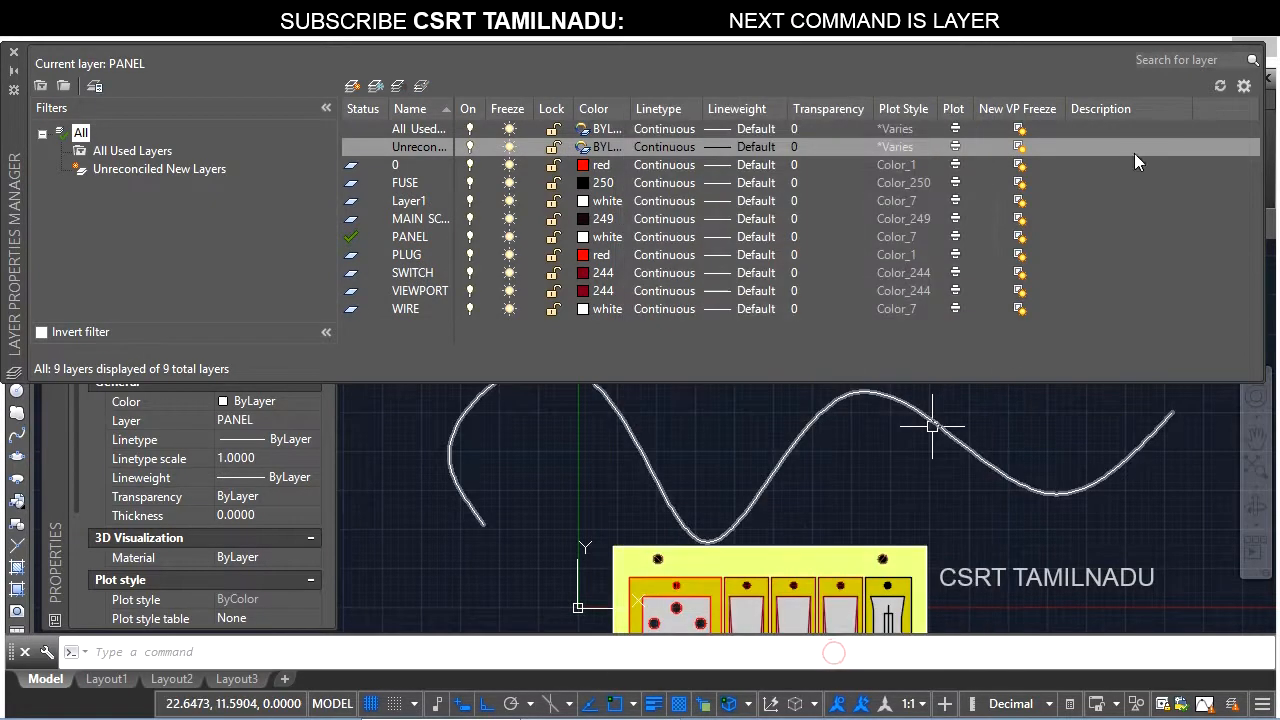
- Turn Indicate layers in use back on and select the unused Layer1 in the layer list
{"action": "left_click", "coordinate": [1243, 87]}
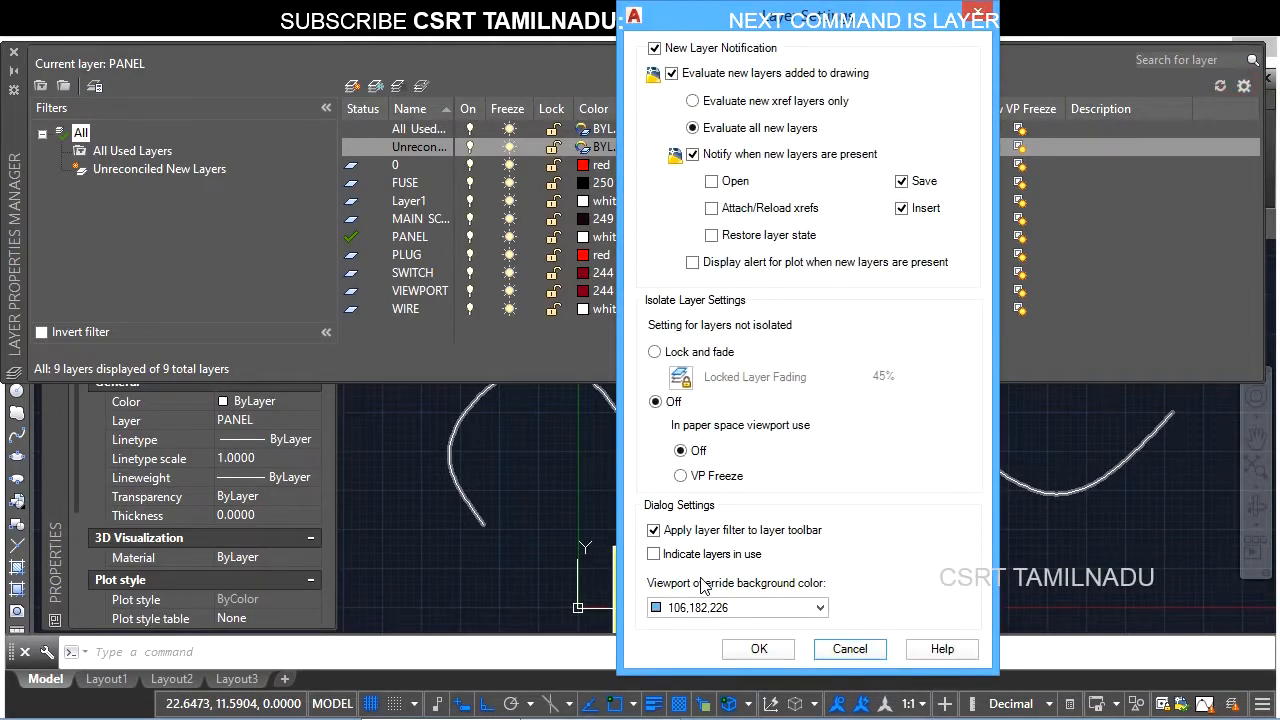
{"action": "left_click", "coordinate": [755, 649]}
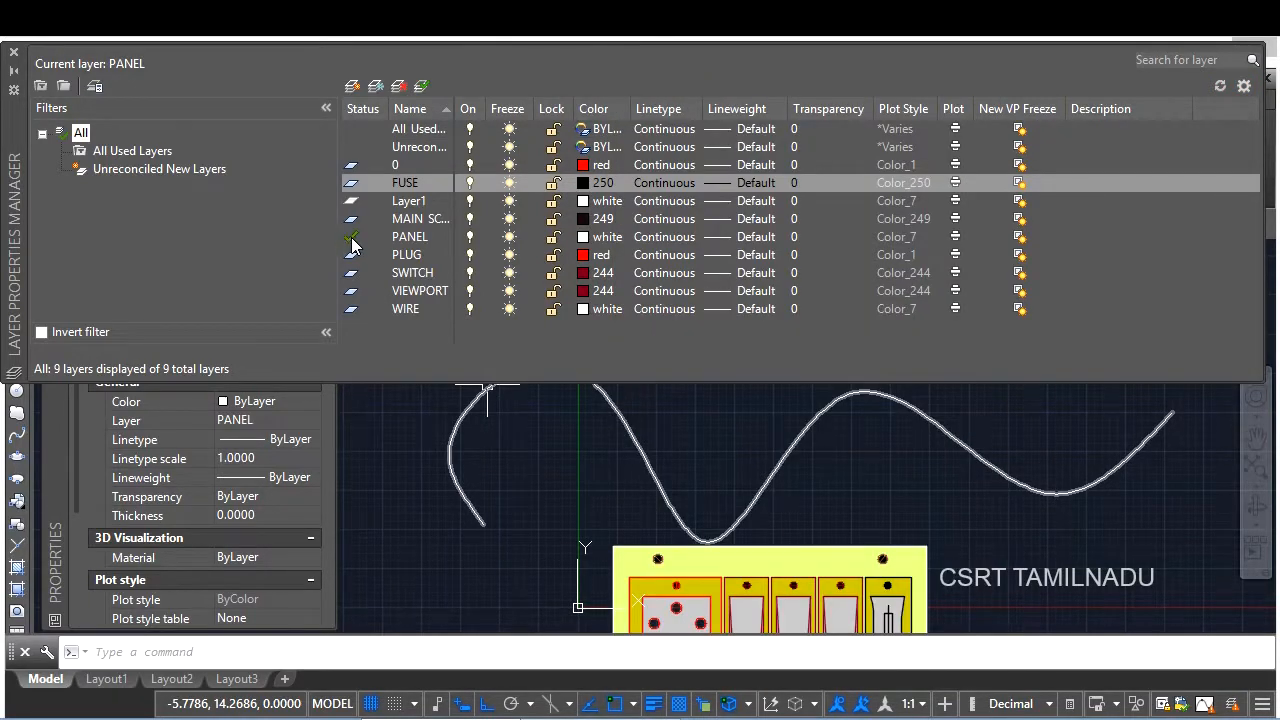
{"action": "left_click", "coordinate": [405, 203]}
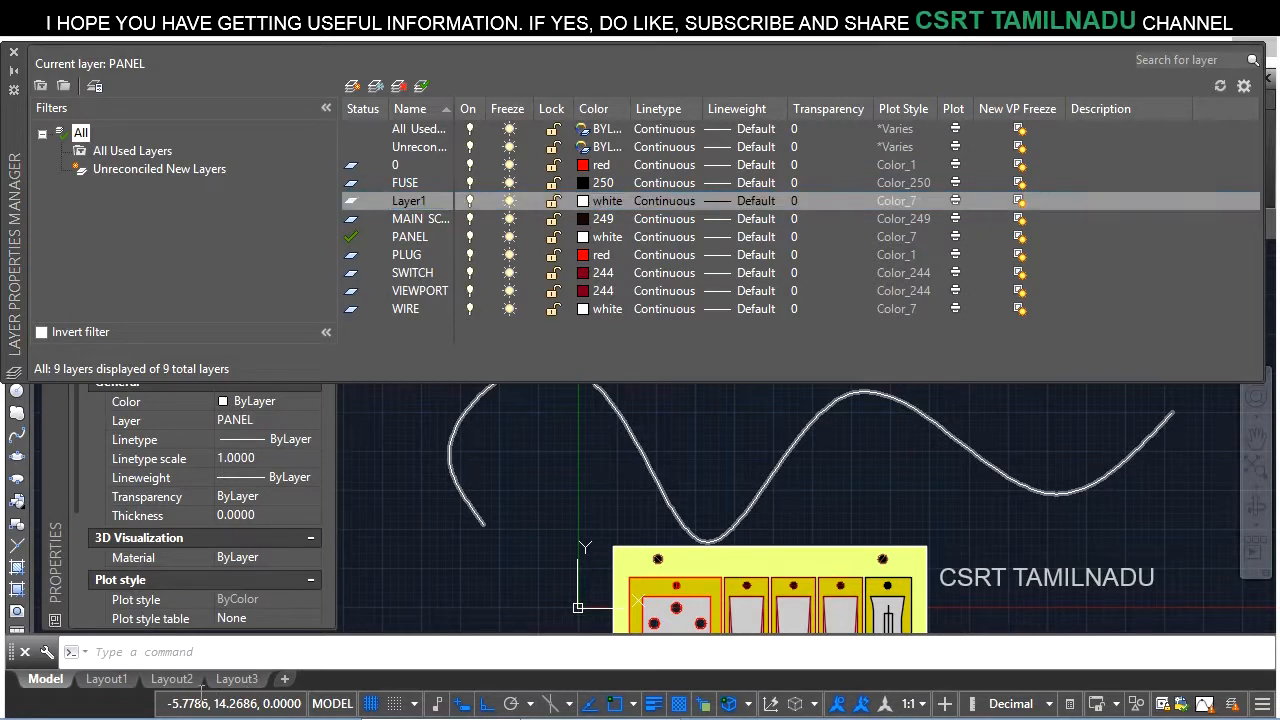
- Switch to Layout1 and examine the layers with viewport overrides and the viewport override background color setting
{"action": "left_click", "coordinate": [106, 679]}
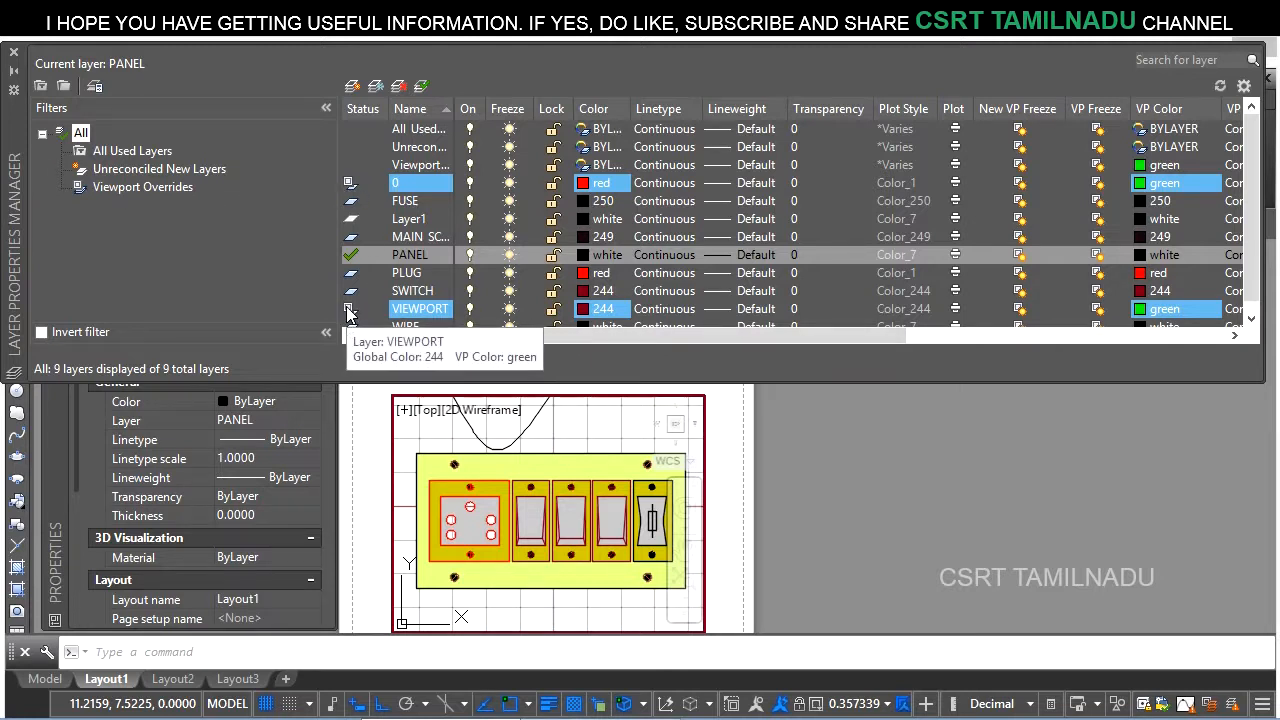
{"action": "left_click", "coordinate": [855, 147]}
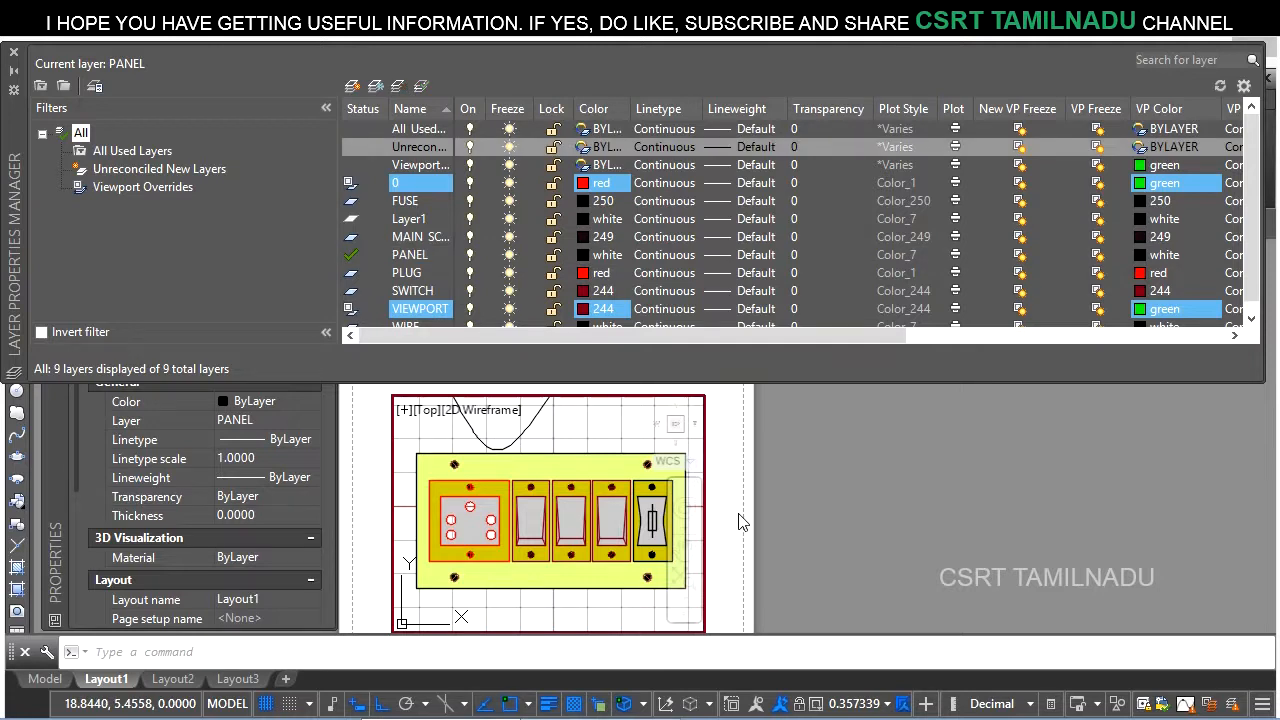
{"action": "left_click", "coordinate": [1246, 88]}
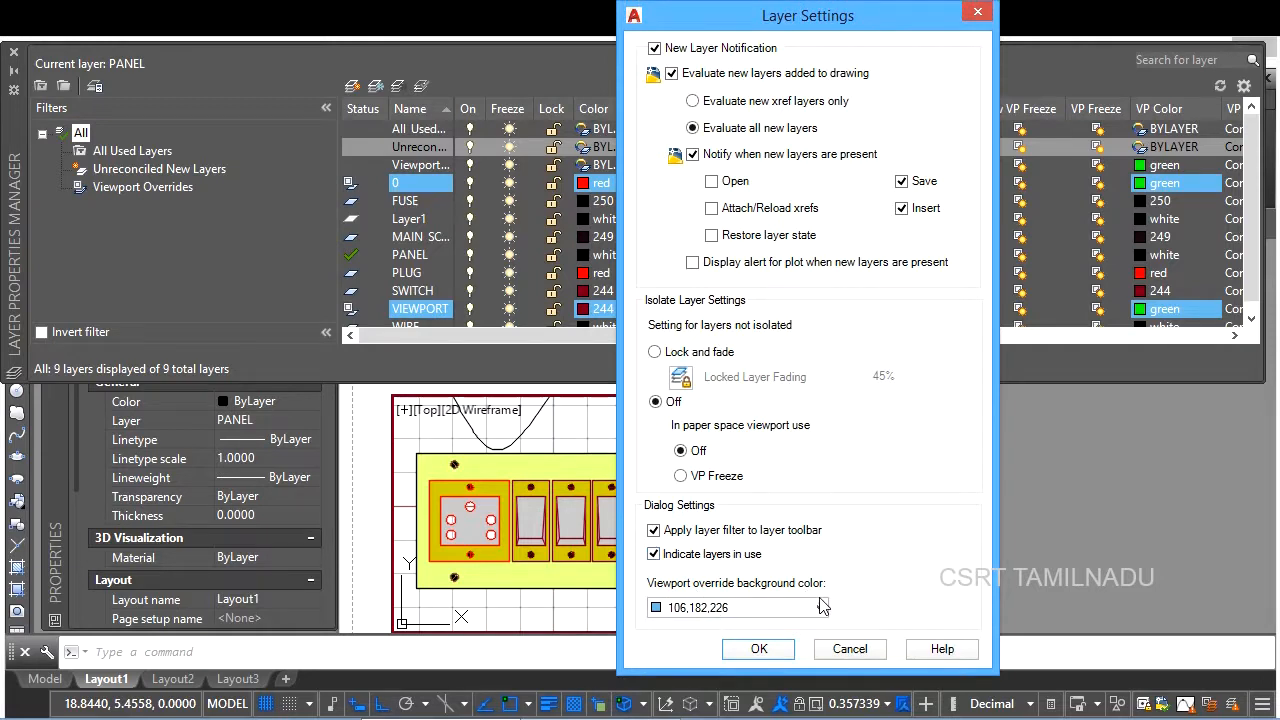
{"action": "left_click", "coordinate": [850, 649]}
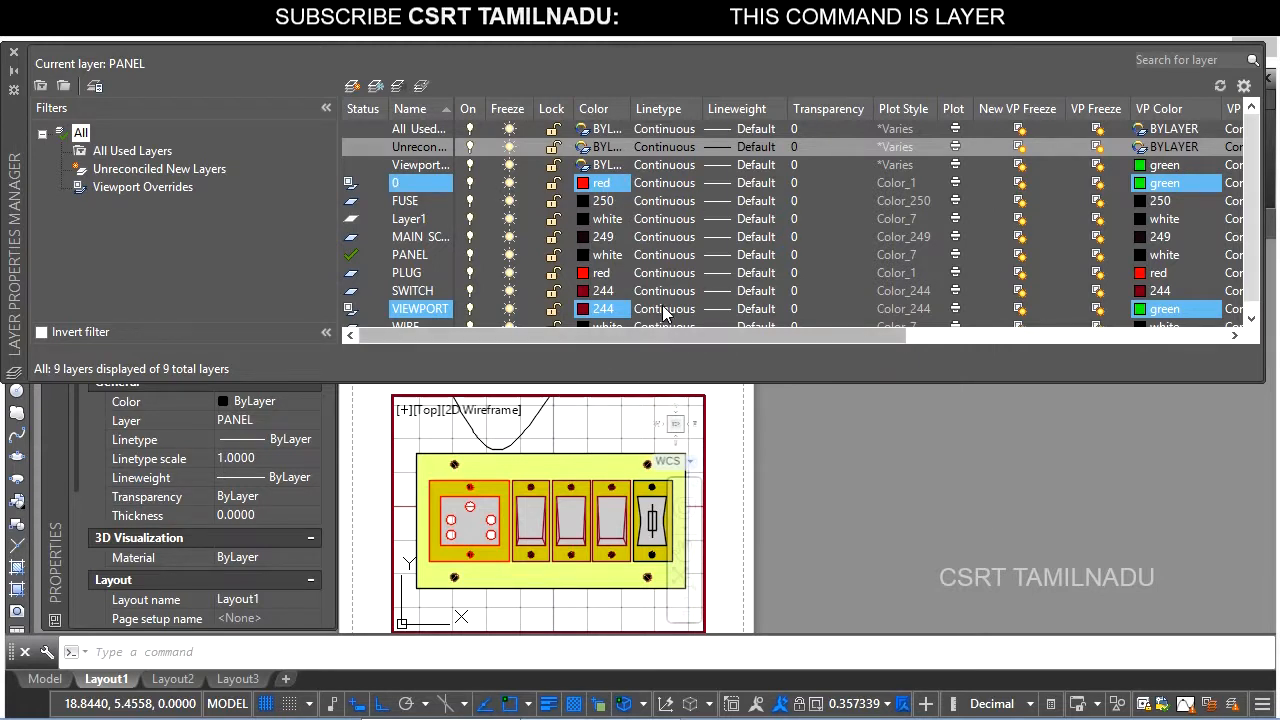
{"action": "left_click", "coordinate": [1251, 318]}
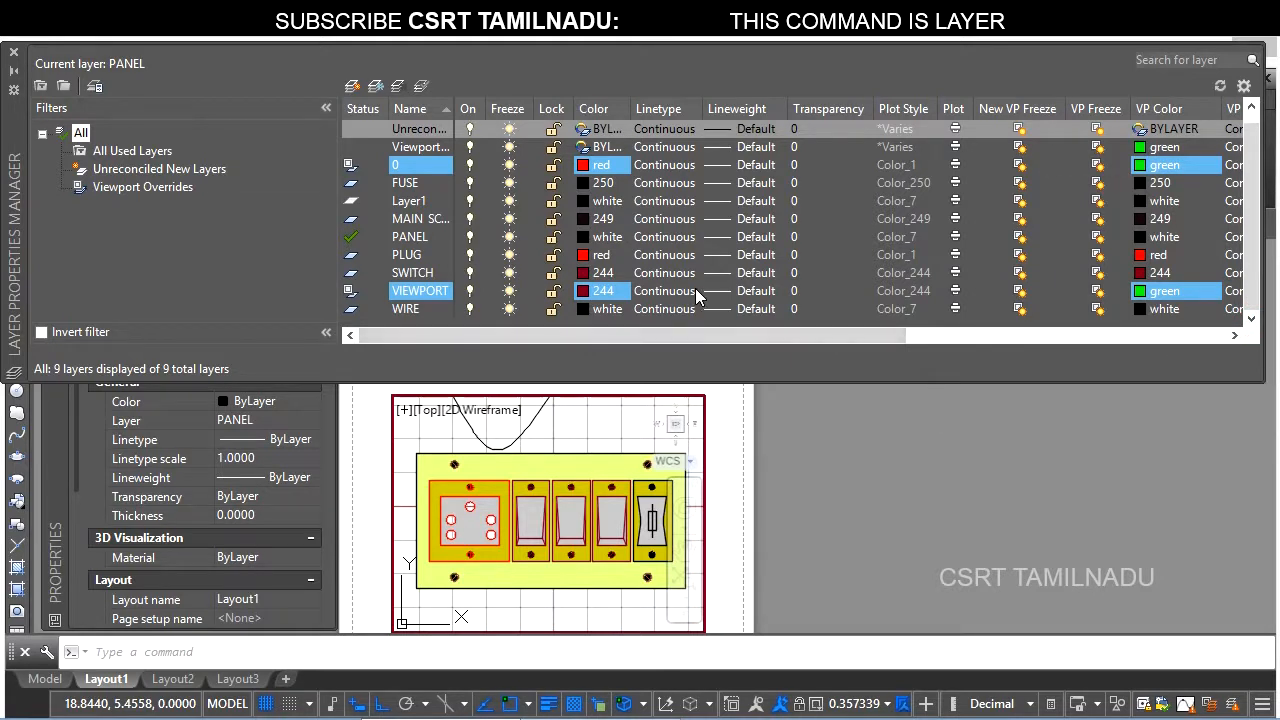
- Set the viewport override background color to magenta in the layer settings
{"action": "scroll", "coordinate": [1250, 250], "scroll_direction": "up", "scroll_amount": 1}
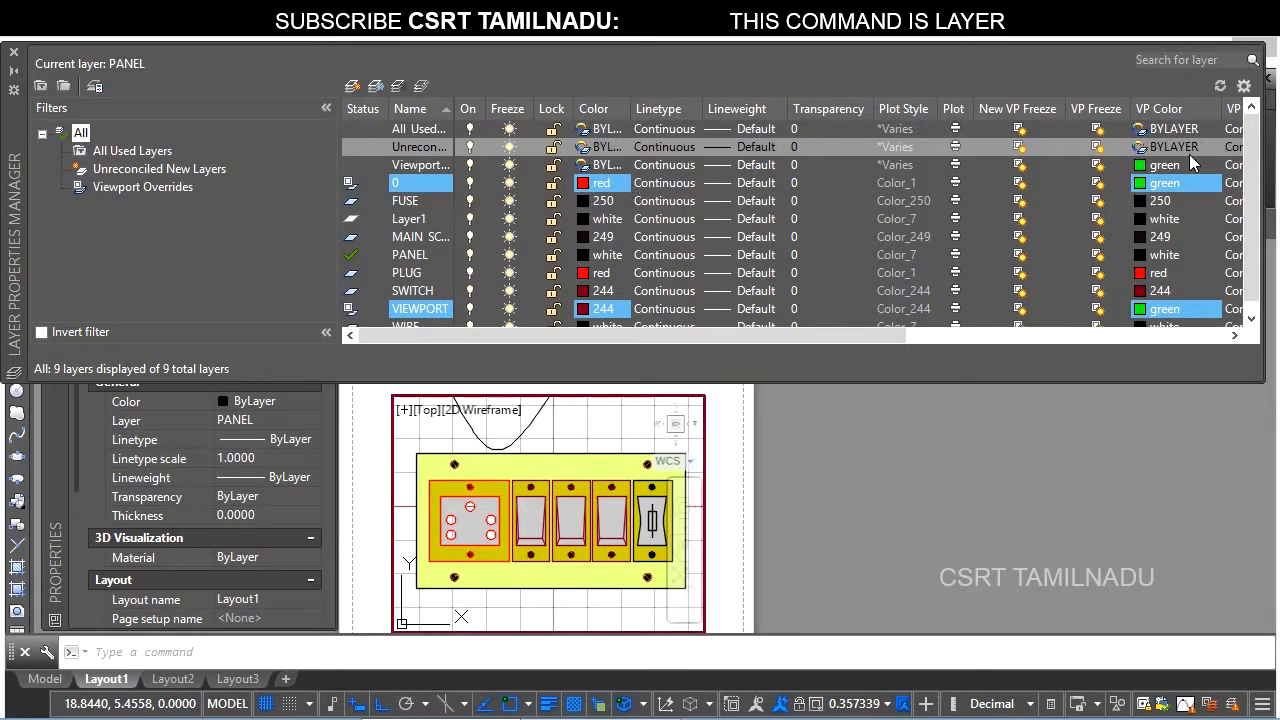
{"action": "left_click", "coordinate": [1244, 86]}
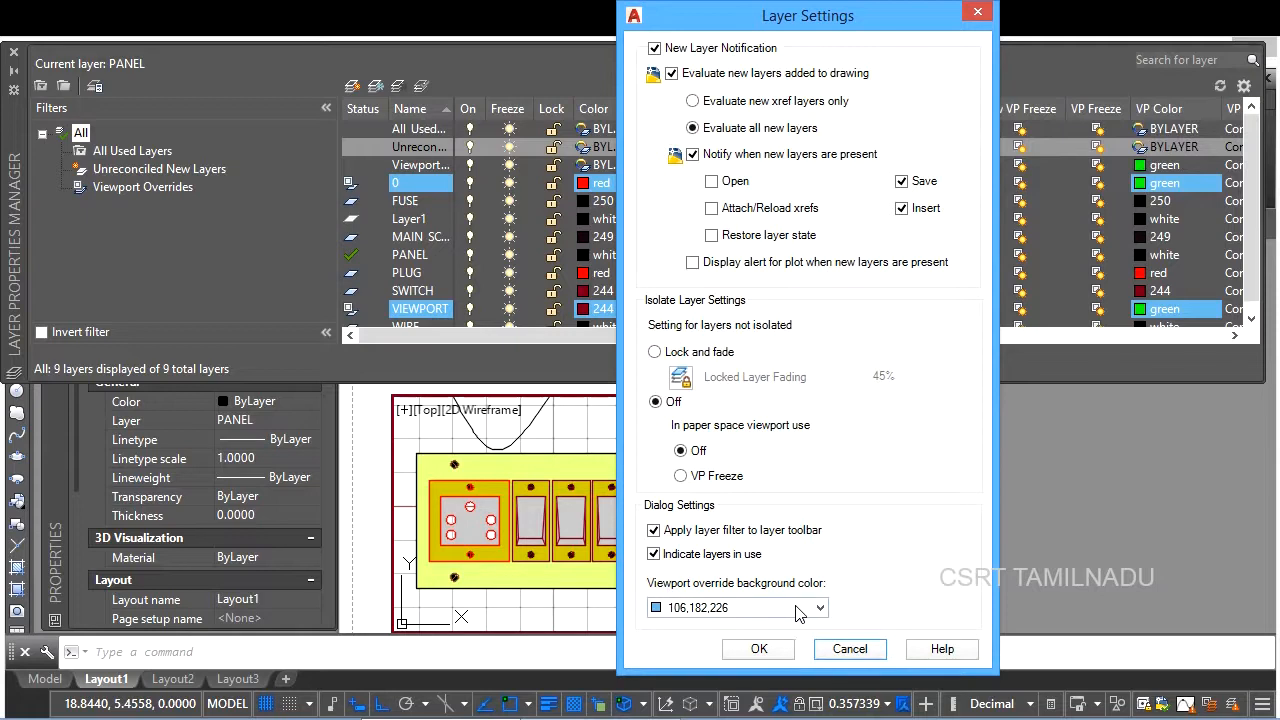
{"action": "left_click", "coordinate": [735, 608]}
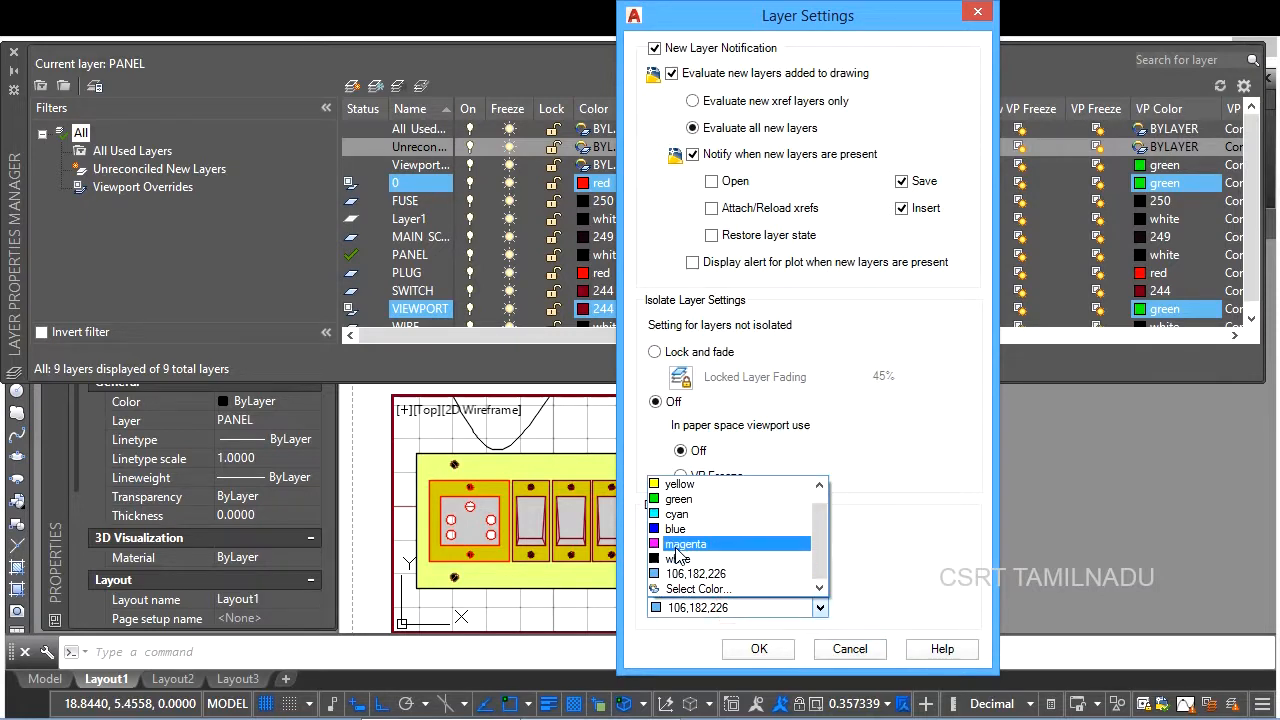
{"action": "left_click", "coordinate": [678, 557]}
{"action": "left_click", "coordinate": [759, 649]}
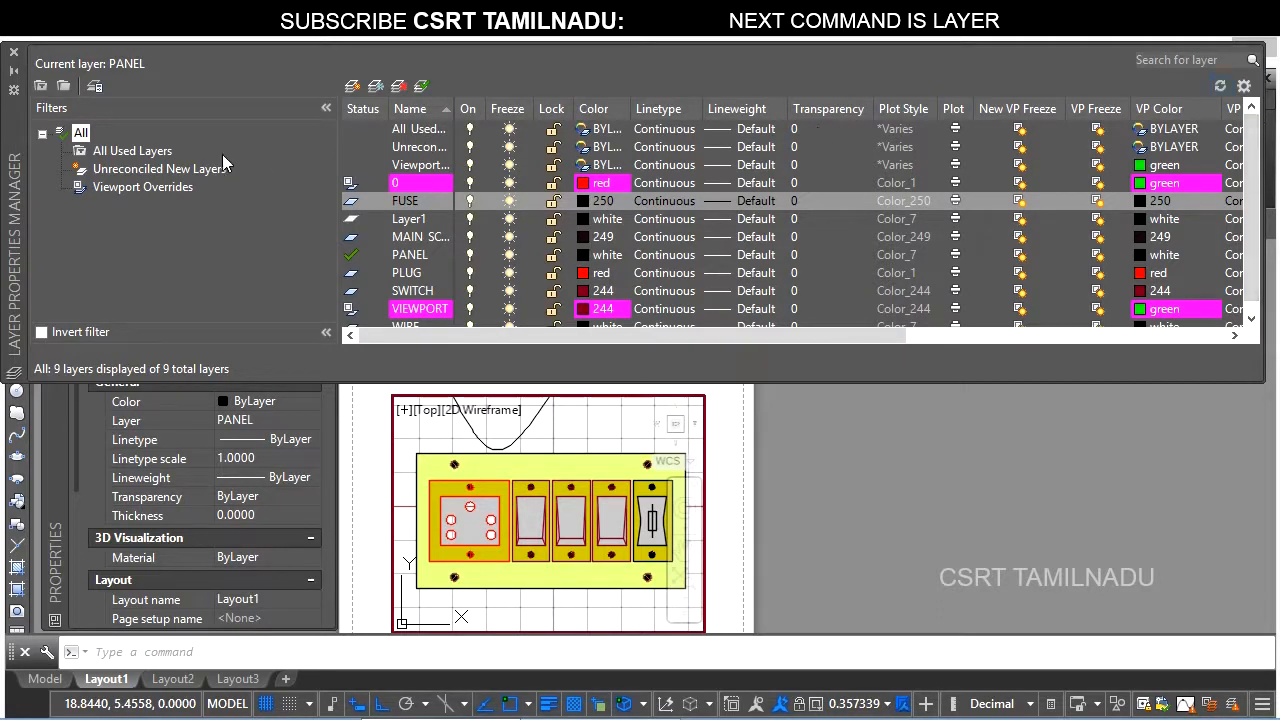
- Return to model space and create a layer properties filter named RED COLOR LAYER that matches layers with color red
{"action": "left_click", "coordinate": [45, 679]}
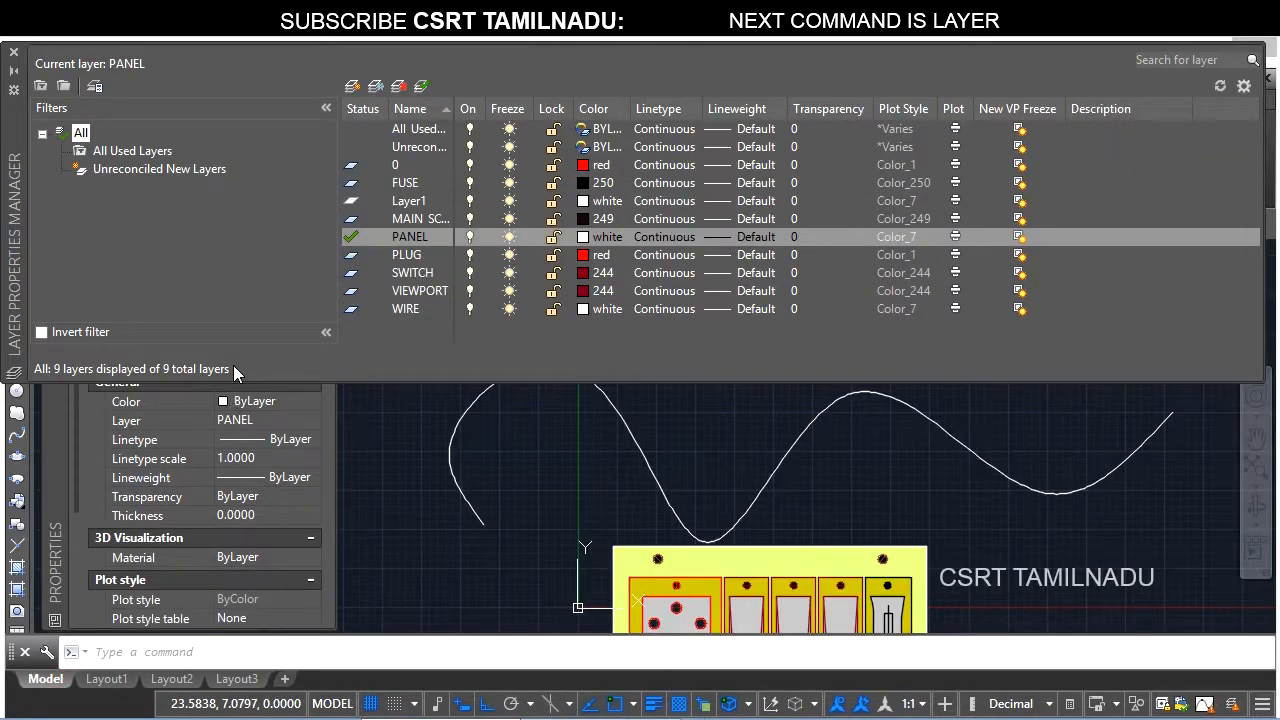
{"action": "left_click", "coordinate": [40, 87]}
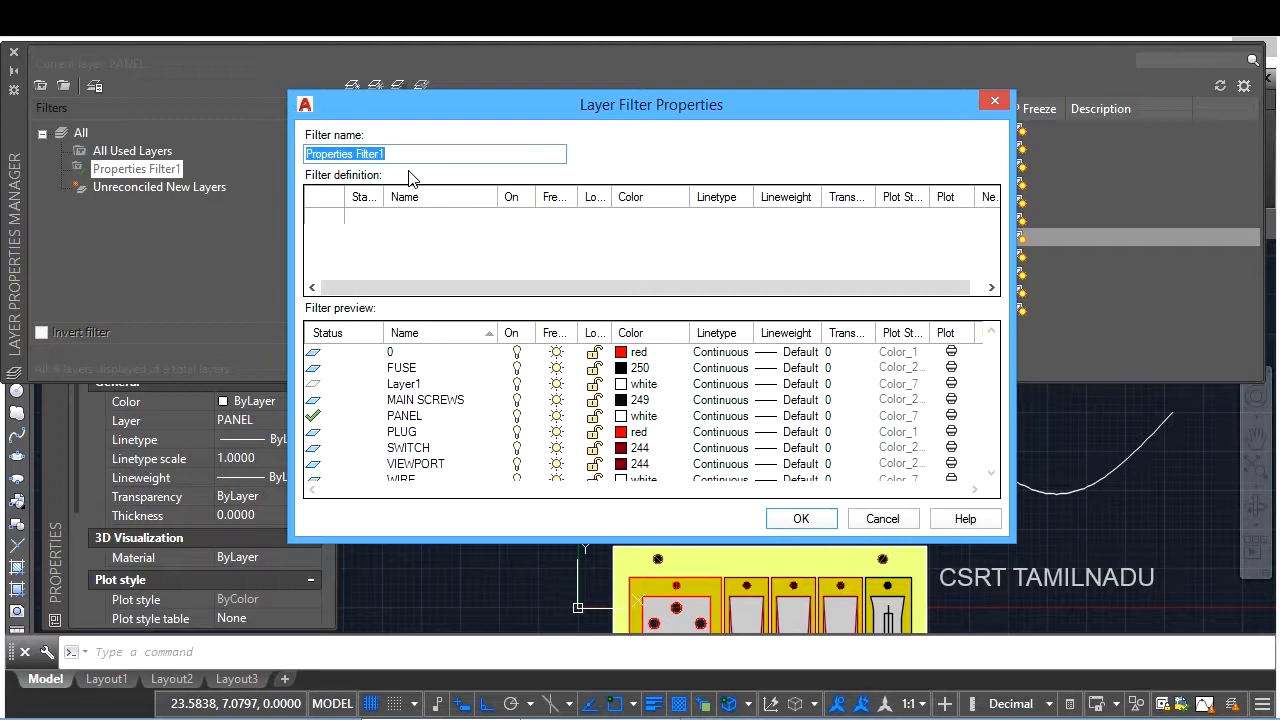
{"action": "type", "text": "RED COLOR LAYER"}
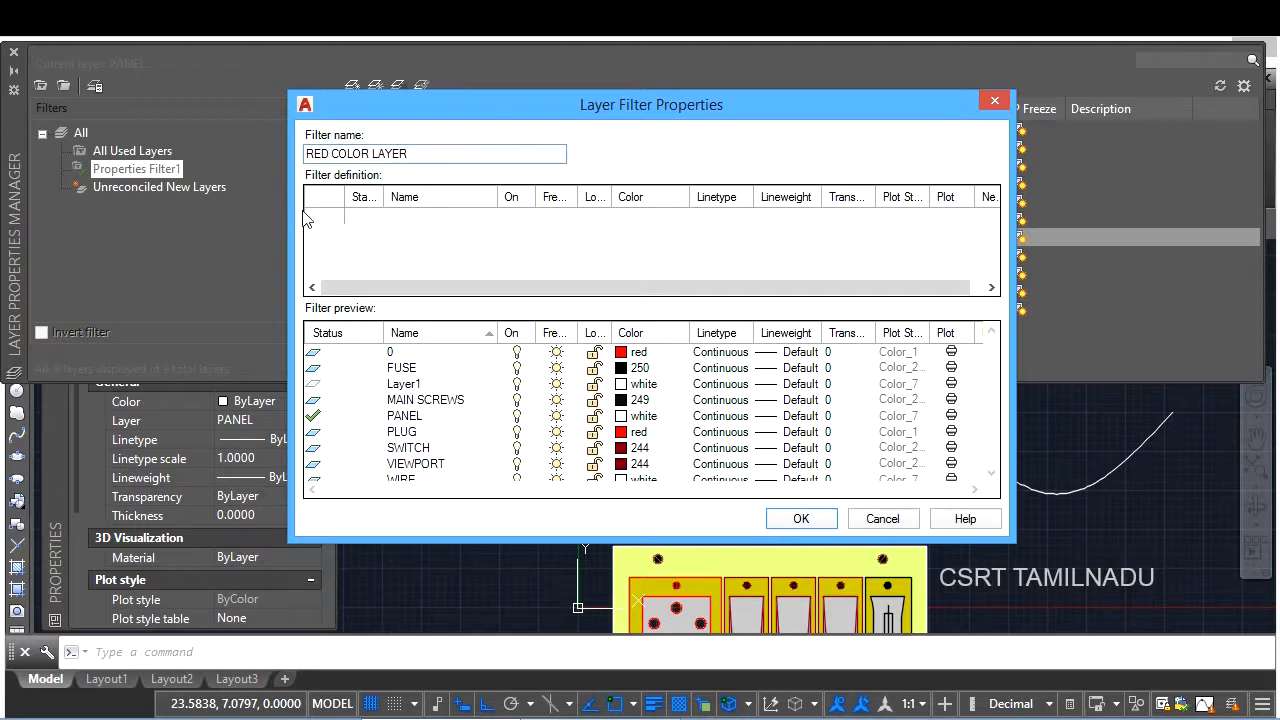
{"action": "left_click", "coordinate": [630, 216]}
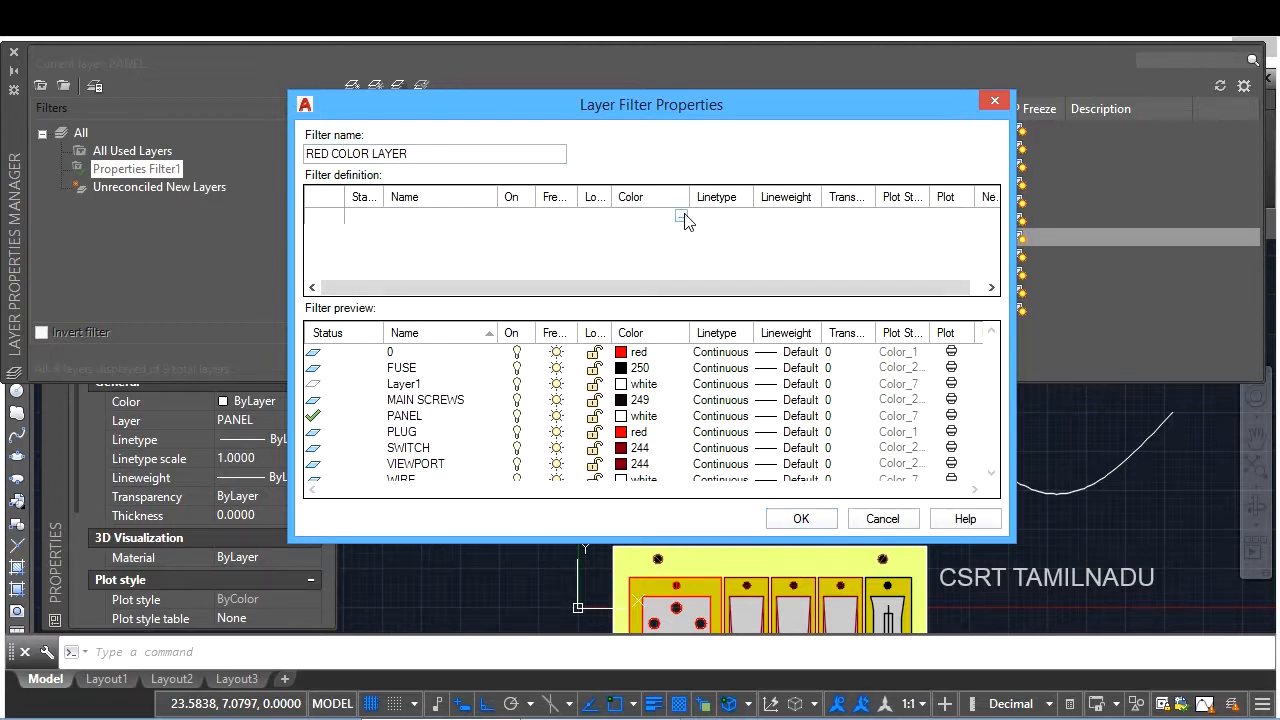
{"action": "left_click", "coordinate": [681, 216]}
{"action": "left_click", "coordinate": [388, 428]}
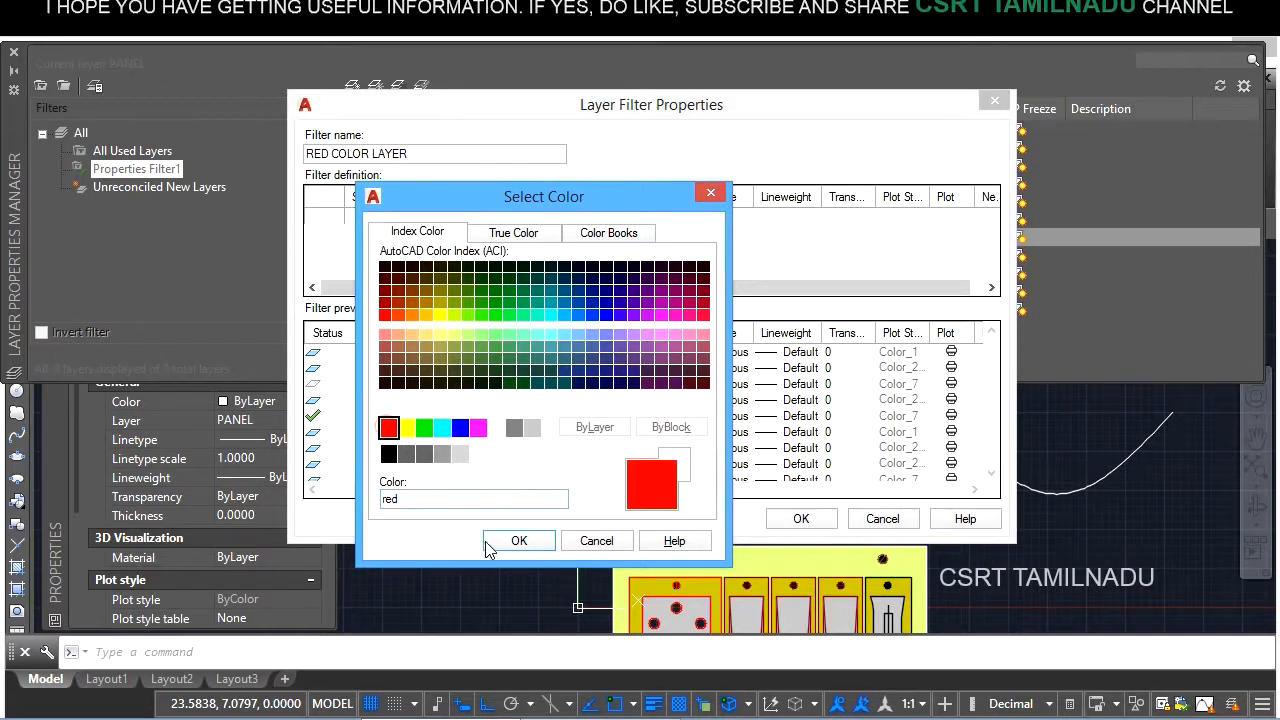
{"action": "left_click", "coordinate": [512, 541]}
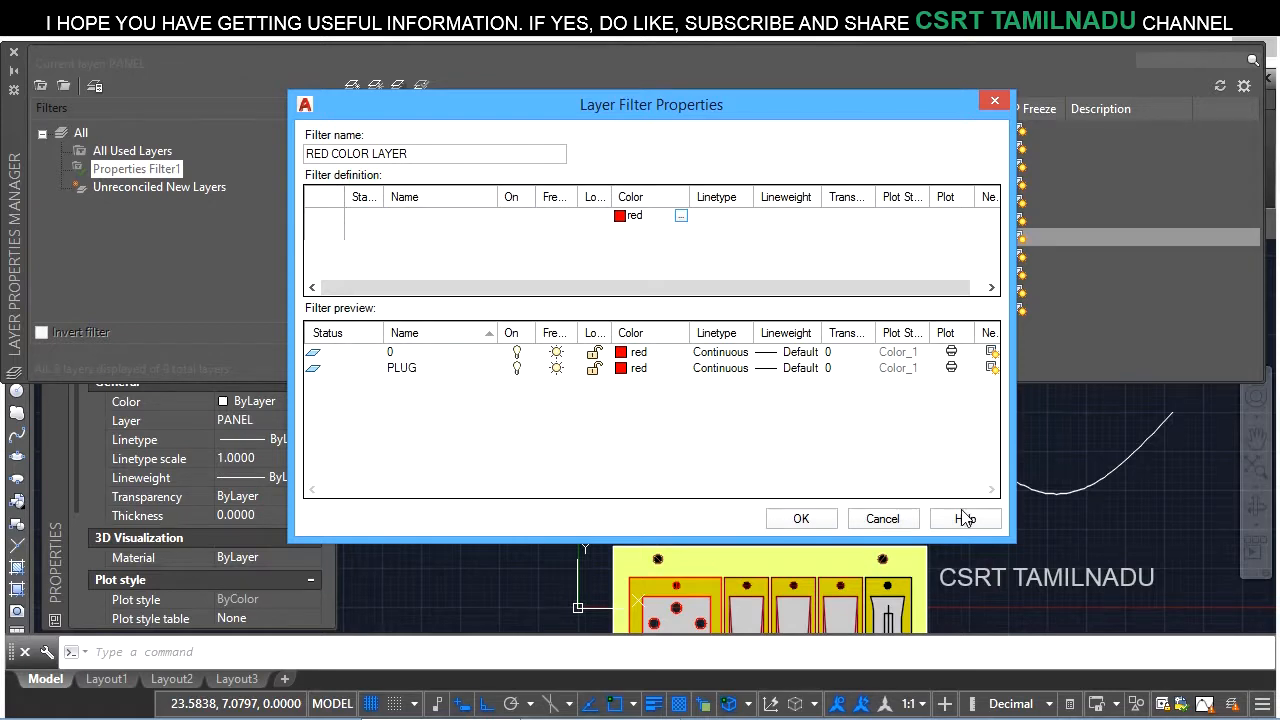
{"action": "left_click", "coordinate": [785, 519]}
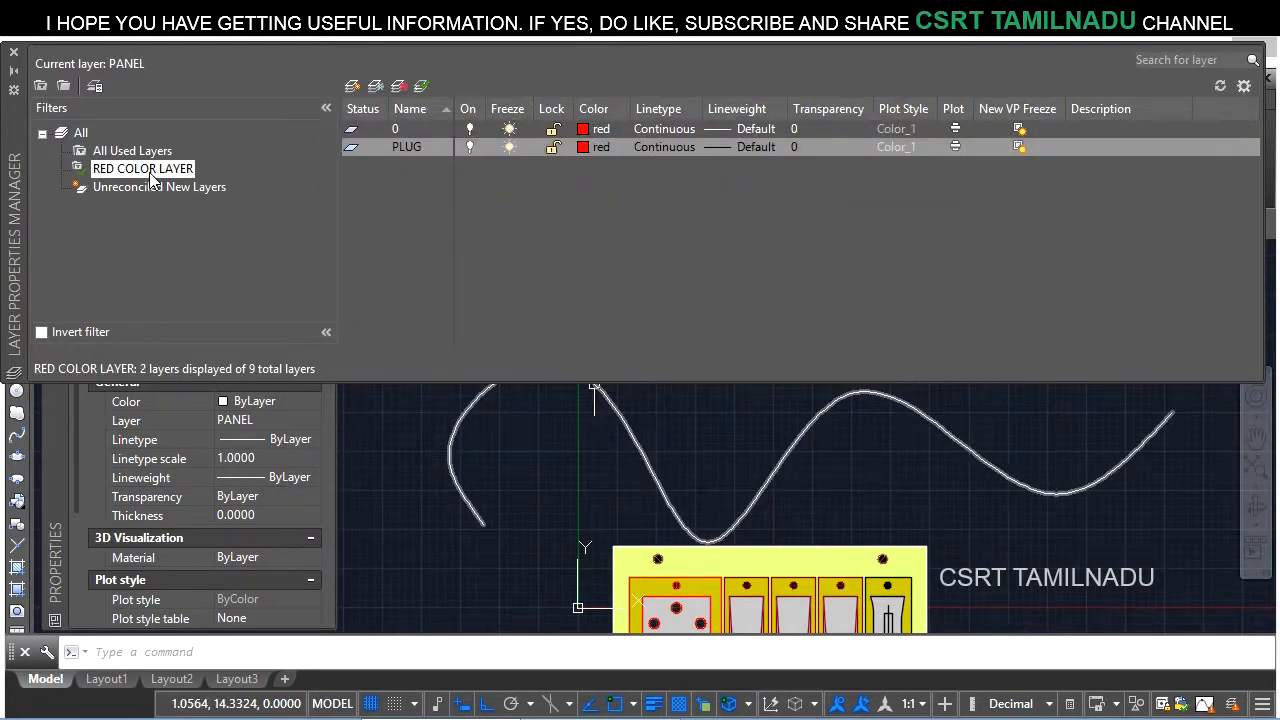
- Compare the complete layer list with the RED COLOR LAYER filter and view the criteria available for a new properties filter
{"action": "left_click", "coordinate": [78, 133]}
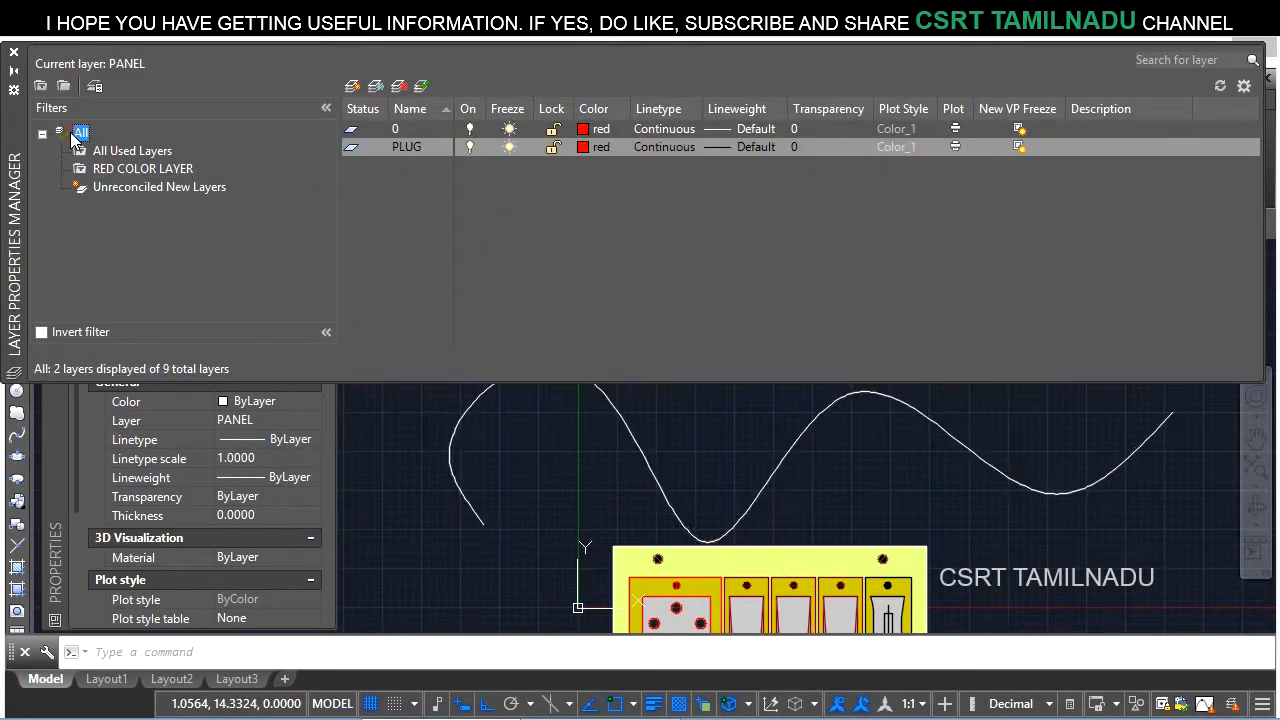
{"action": "left_click", "coordinate": [112, 170]}
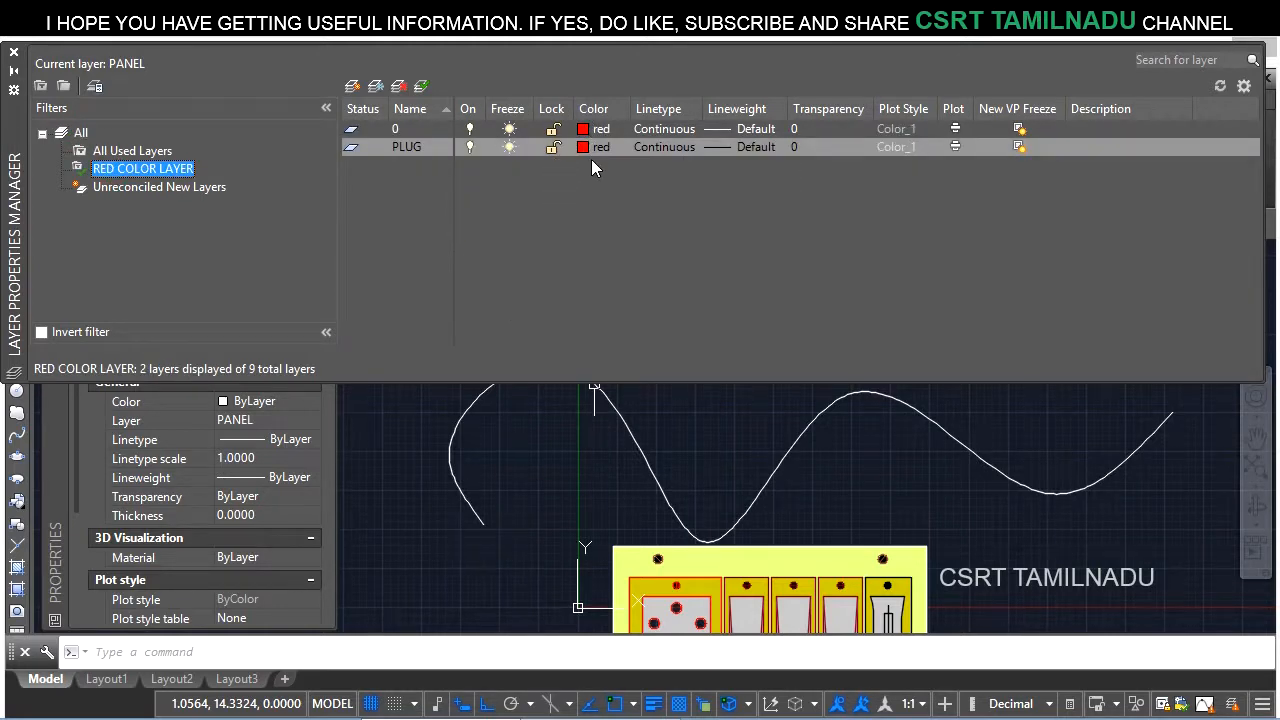
{"action": "left_click", "coordinate": [40, 86]}
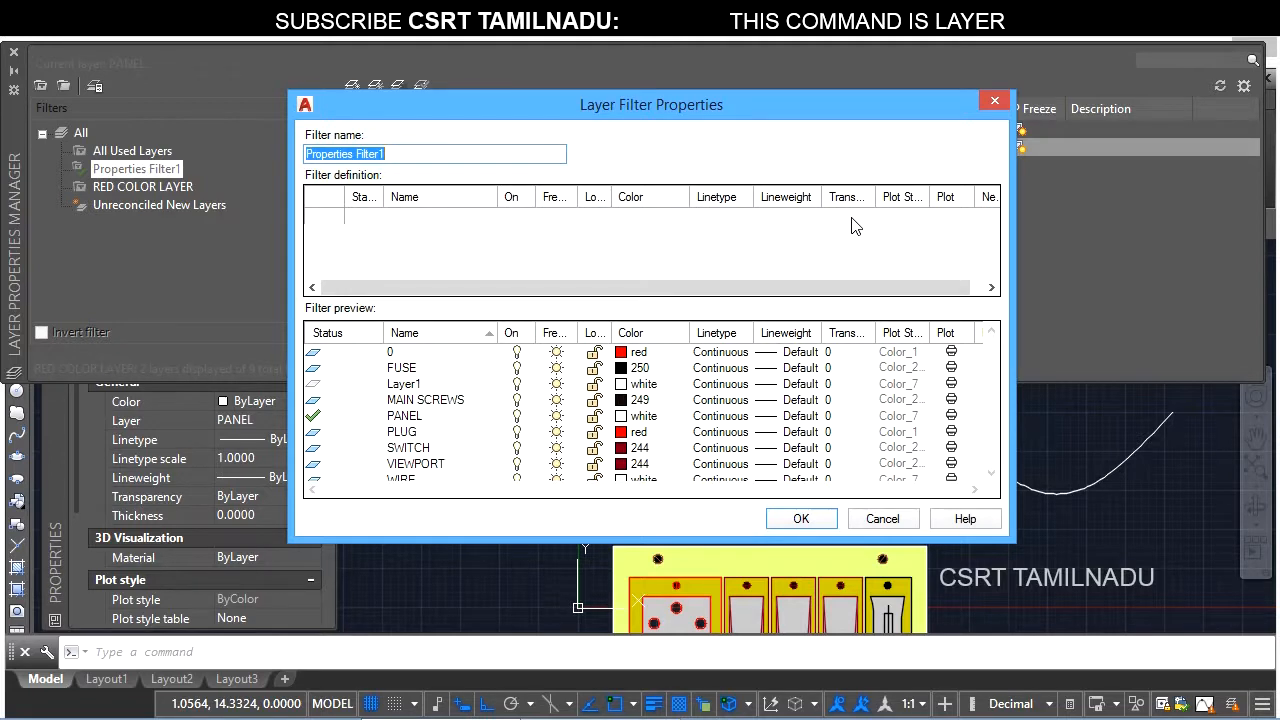
{"action": "left_click", "coordinate": [883, 518]}
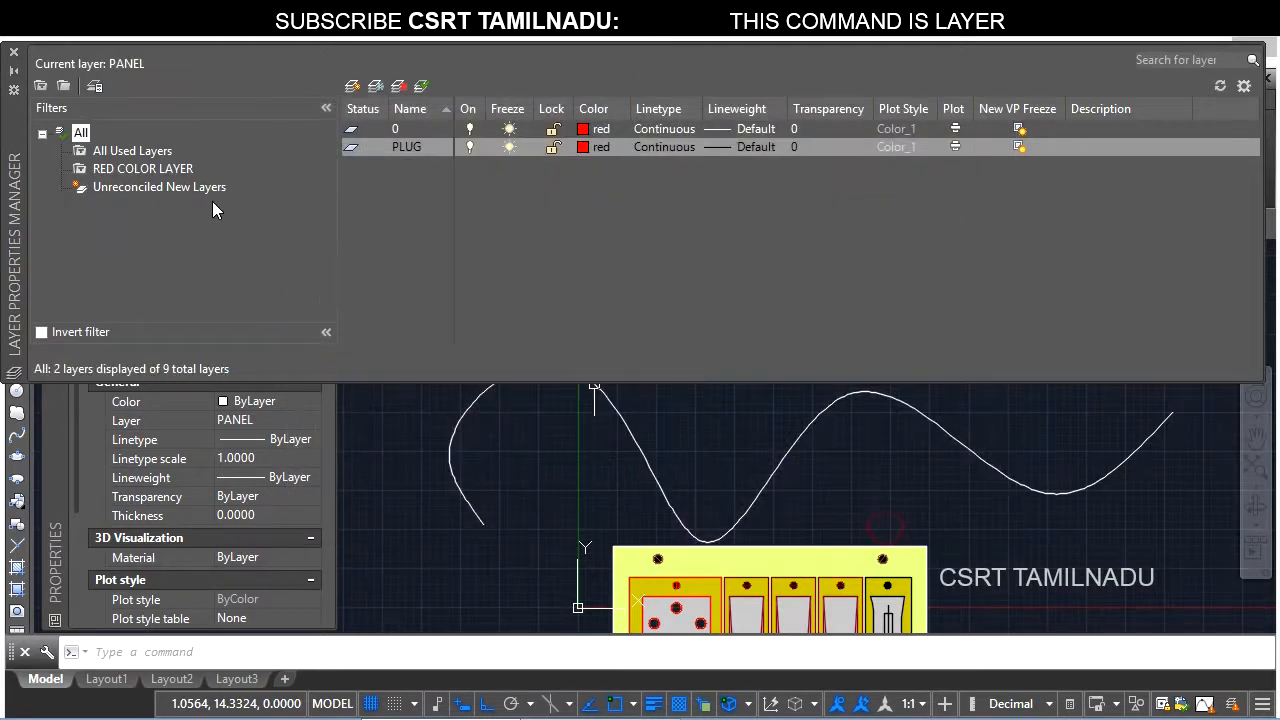
- Create a layer group filter named FOR ME
{"action": "left_click", "coordinate": [64, 87]}
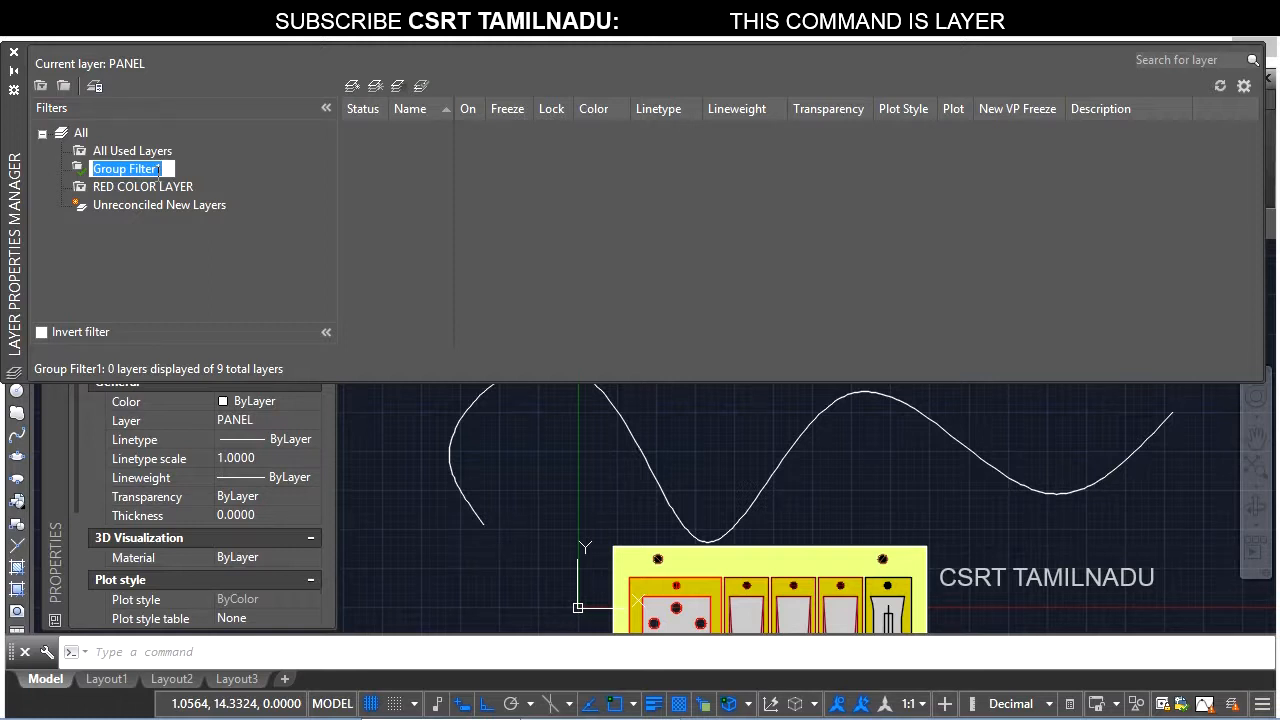
{"action": "type", "text": "FOR ME"}
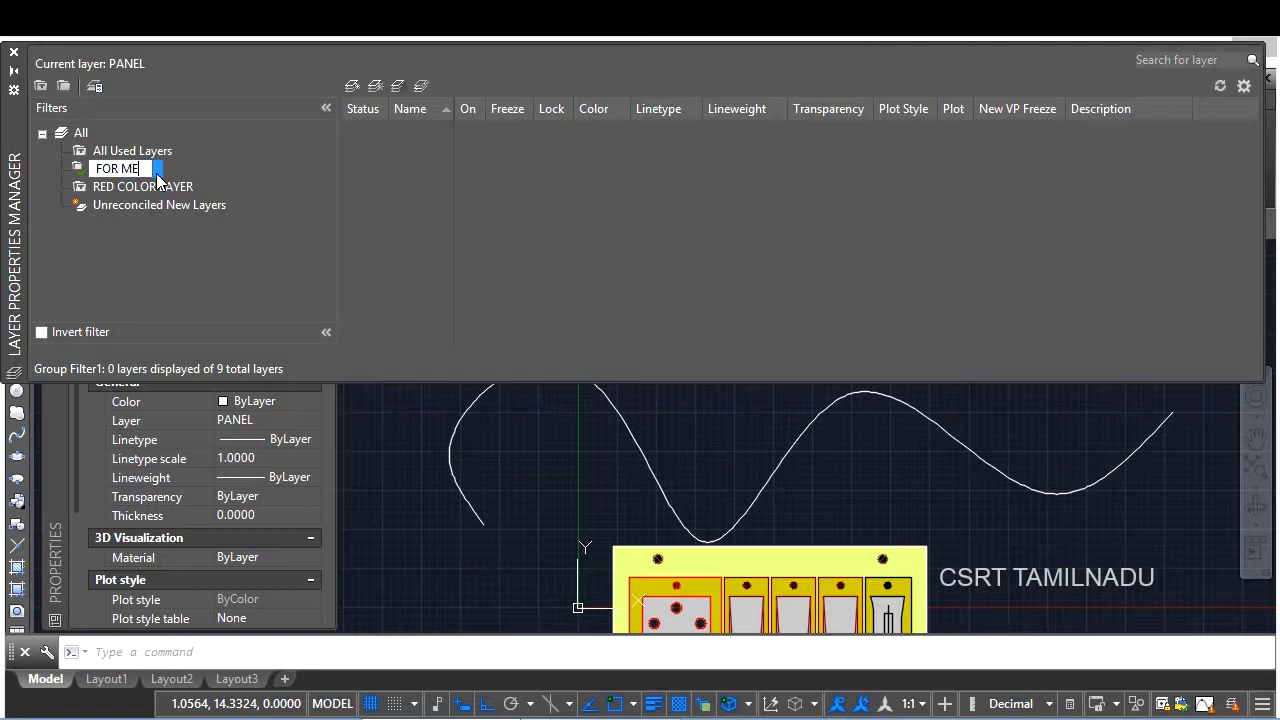
{"action": "key", "text": "Return"}
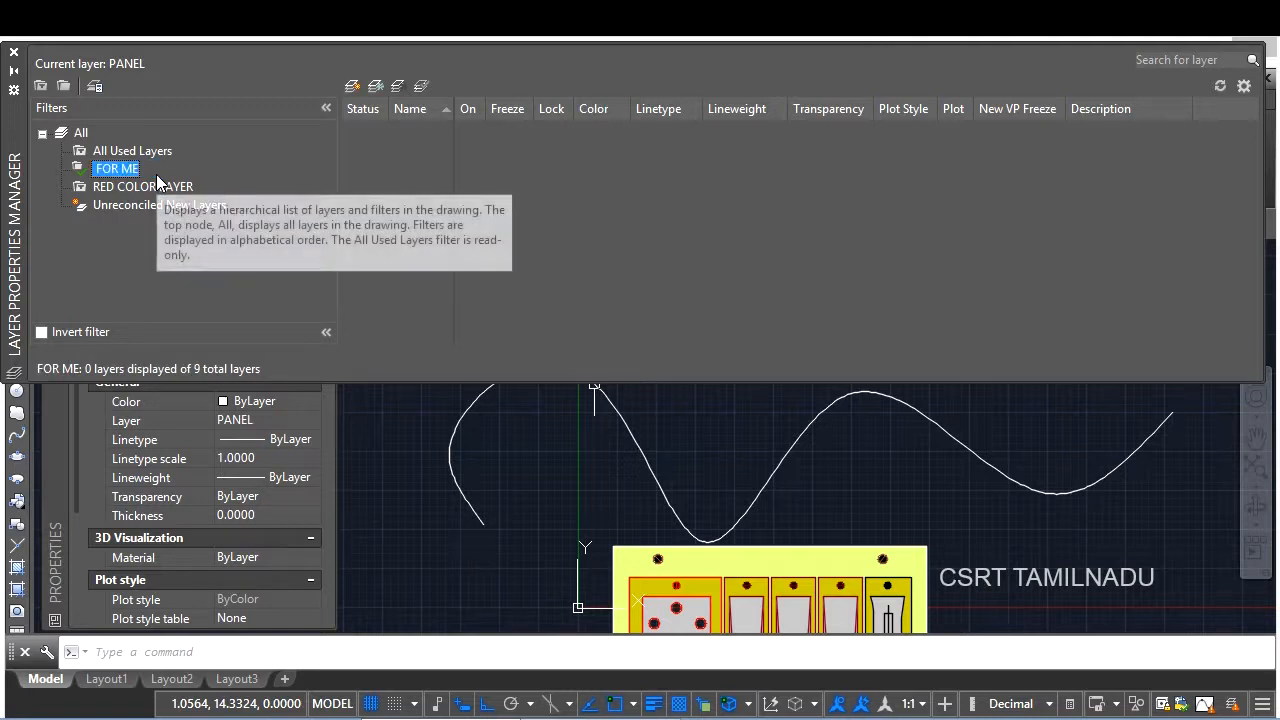
- Add the MAIN SCREWS and PANEL layers to the FOR ME group filter and display its contents
{"action": "left_click", "coordinate": [81, 134]}
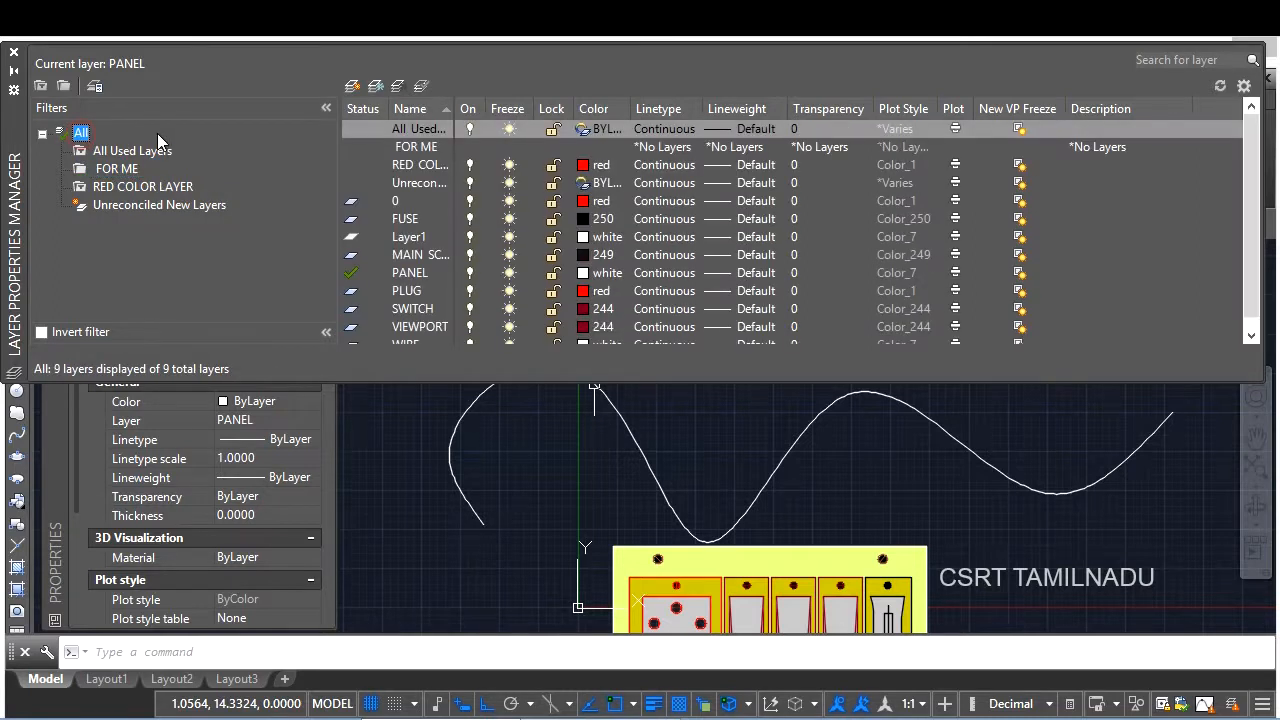
{"action": "left_click", "coordinate": [416, 255]}
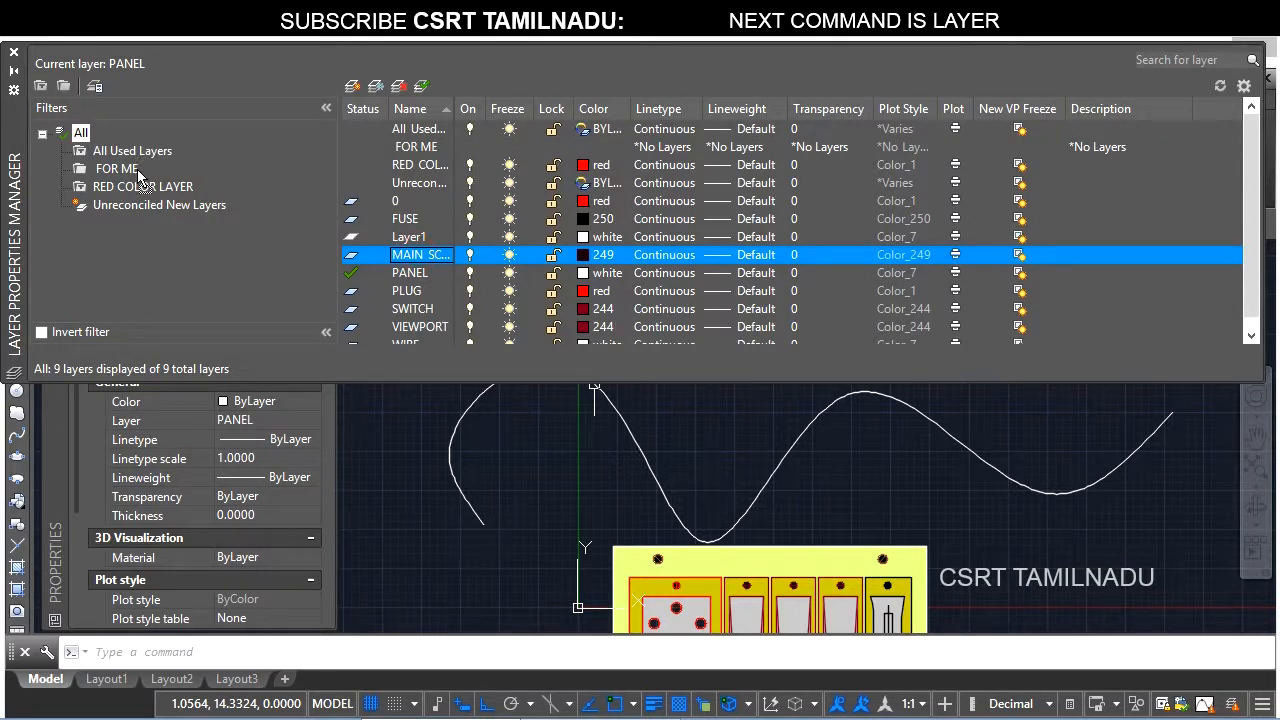
{"action": "left_click", "coordinate": [412, 273]}
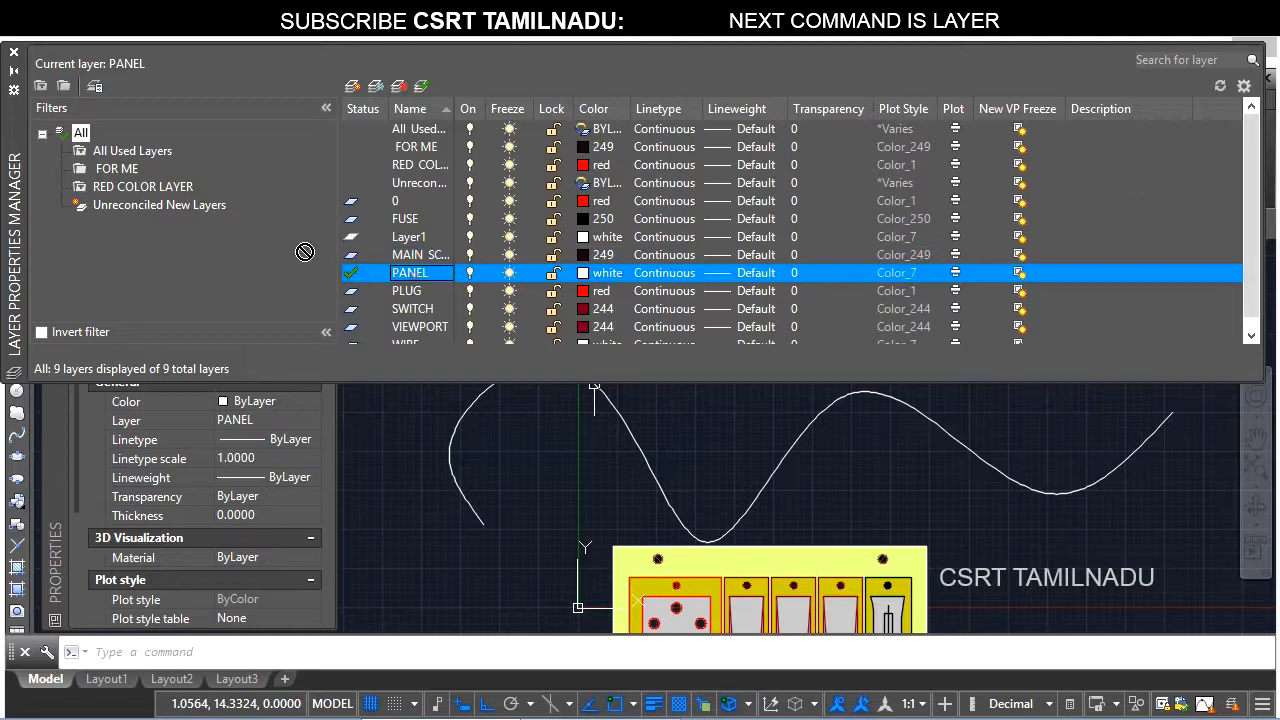
{"action": "left_click", "coordinate": [126, 169]}
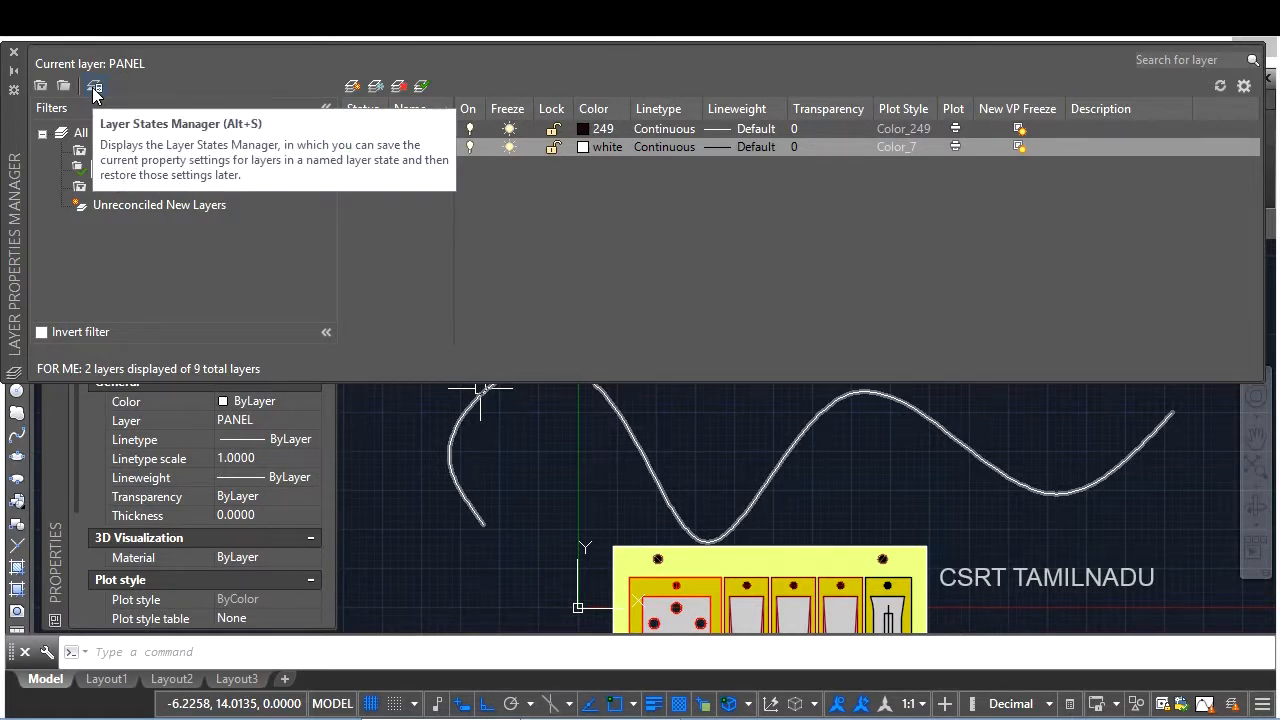
- Search the complete layer list for L* and S*, and restore the full list
{"action": "left_click", "coordinate": [1168, 61]}
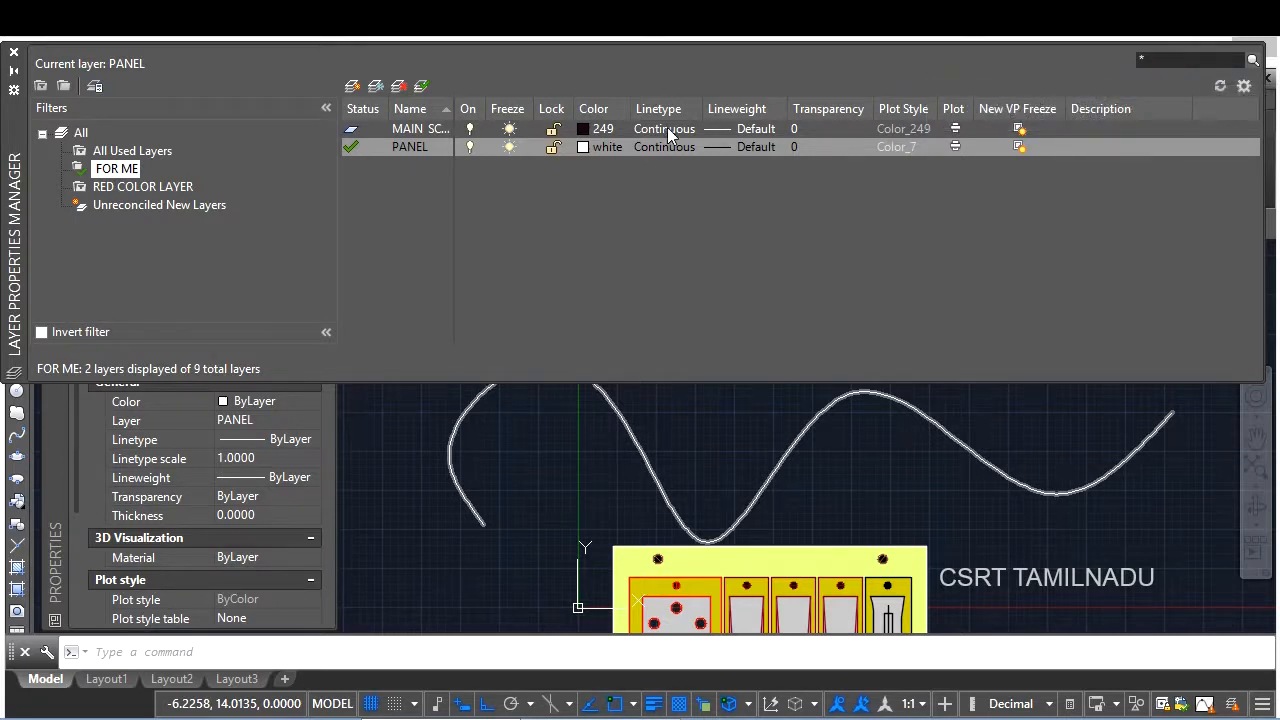
{"action": "left_click", "coordinate": [82, 135]}
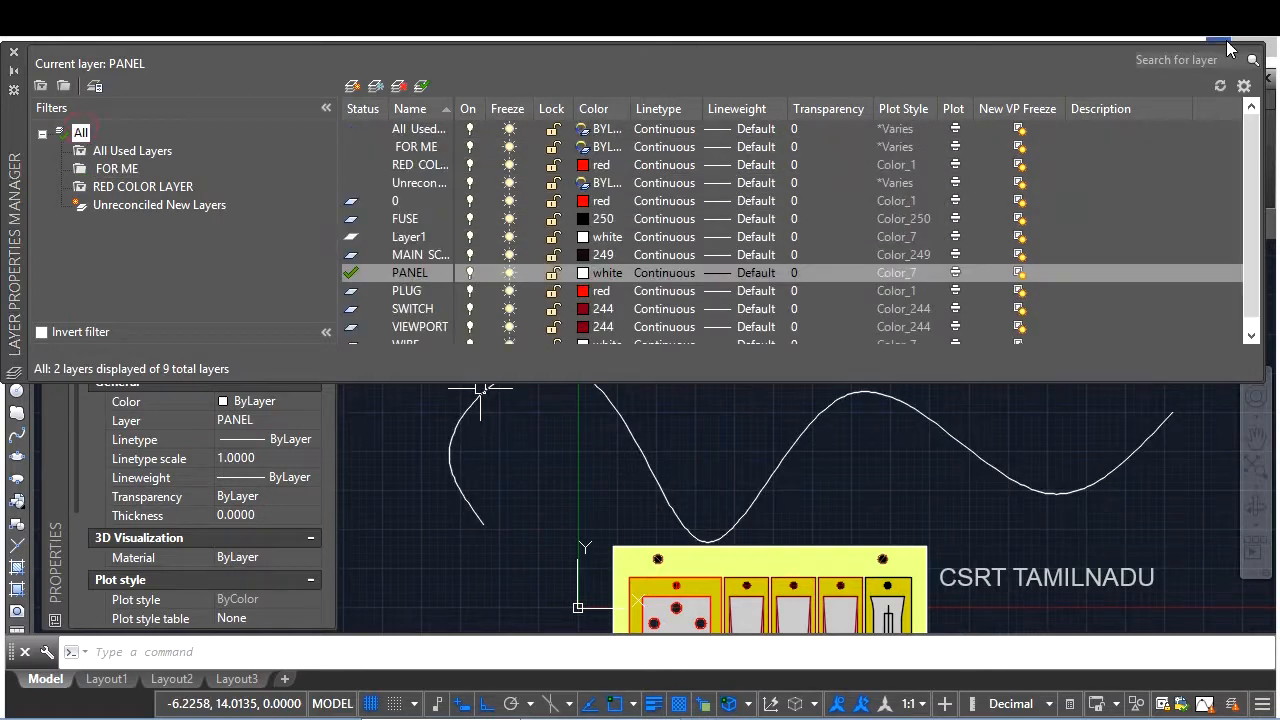
{"action": "left_click", "coordinate": [1188, 62]}
{"action": "type", "text": "L*"}
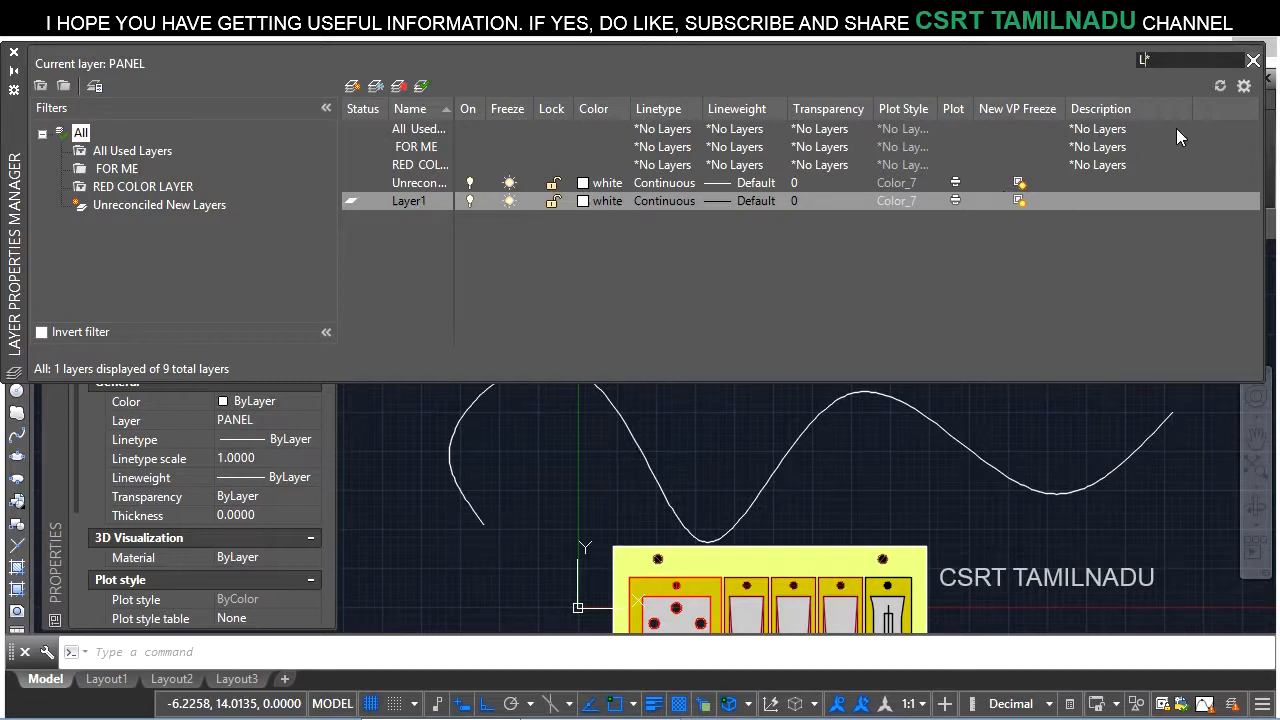
{"action": "key", "text": "BackSpace"}
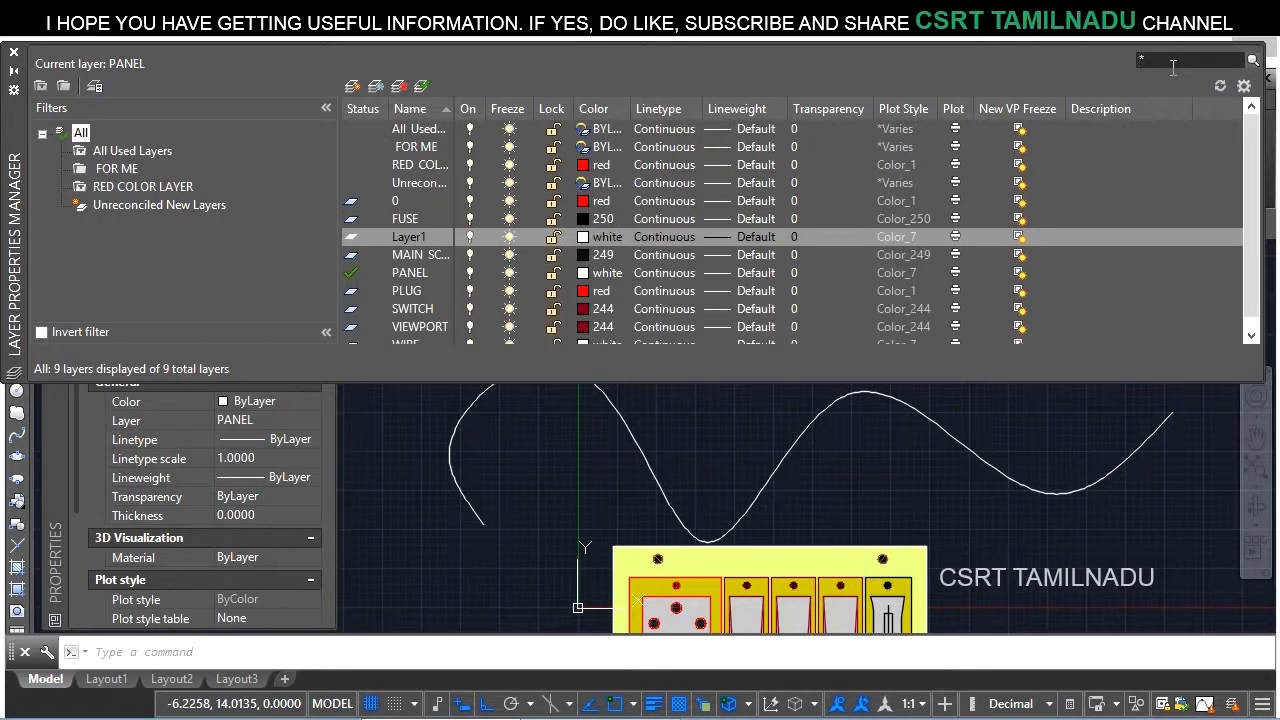
{"action": "type", "text": "S"}
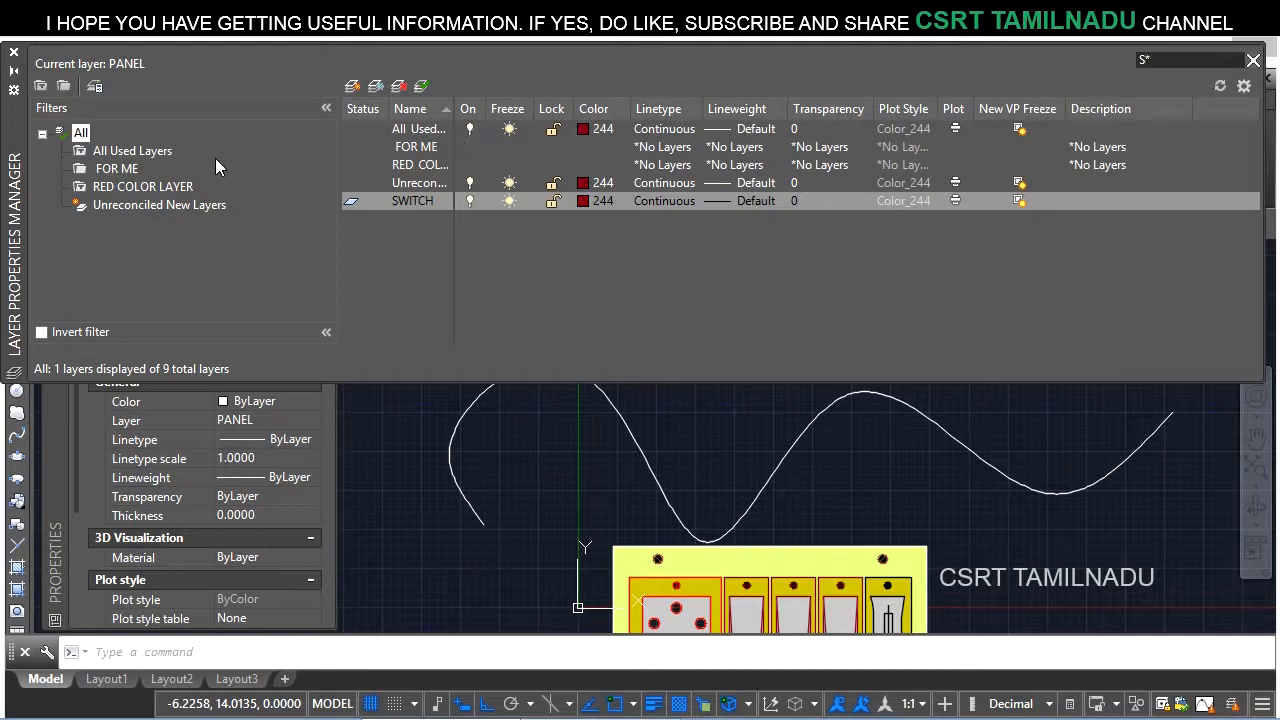
{"action": "left_click", "coordinate": [133, 152]}
{"action": "left_click", "coordinate": [84, 133]}
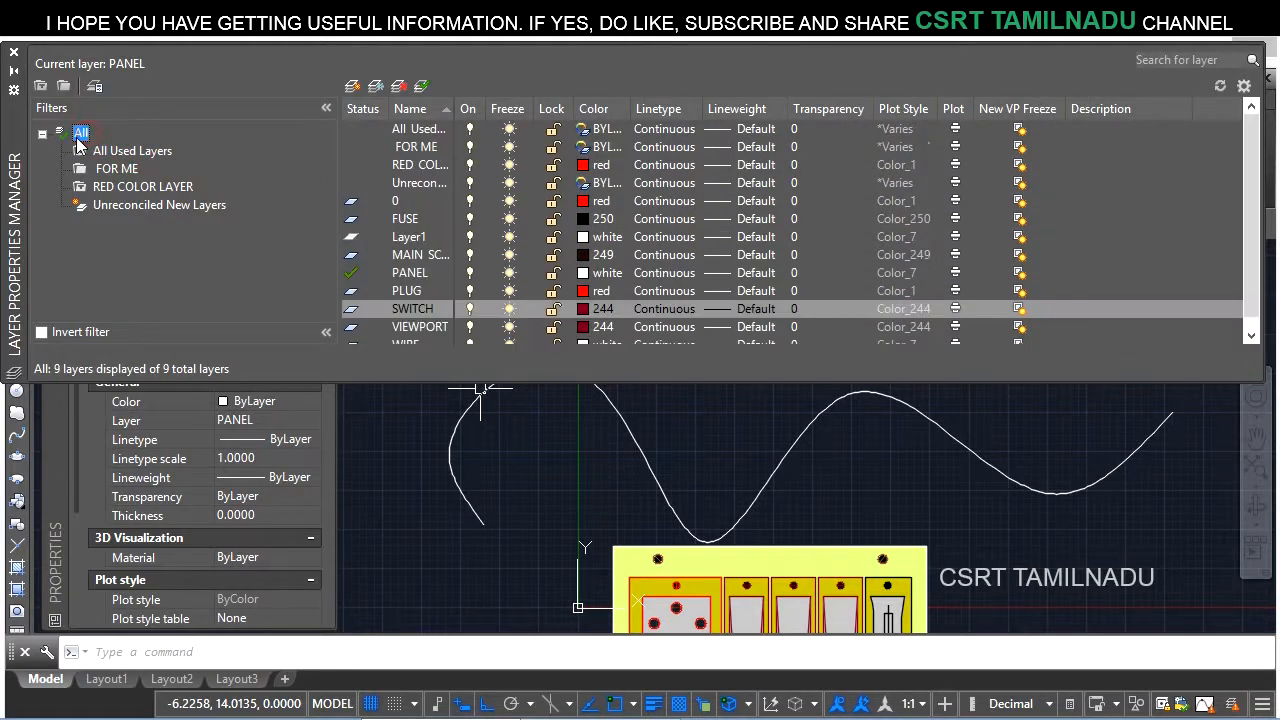
- Review the layers listed under the All Used Layers, FOR ME, RED COLOR LAYER and Unreconciled New Layers filters
{"action": "left_click", "coordinate": [133, 151]}
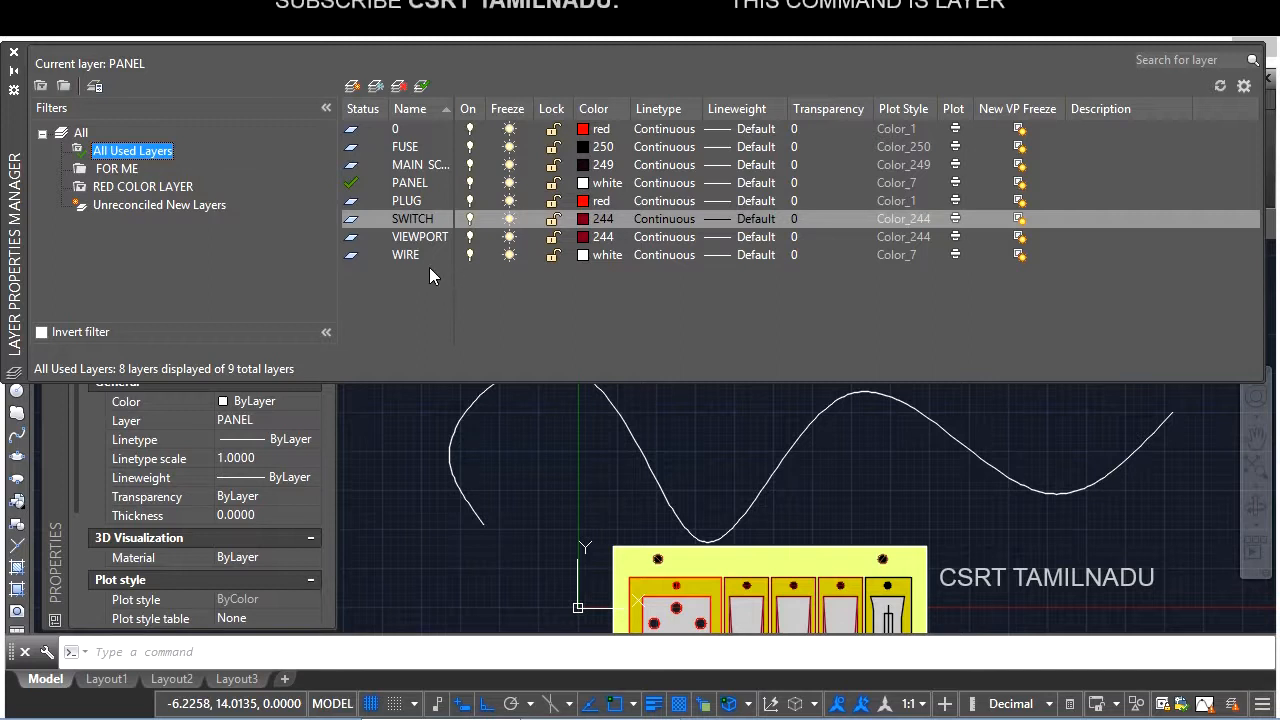
{"action": "left_click", "coordinate": [116, 169]}
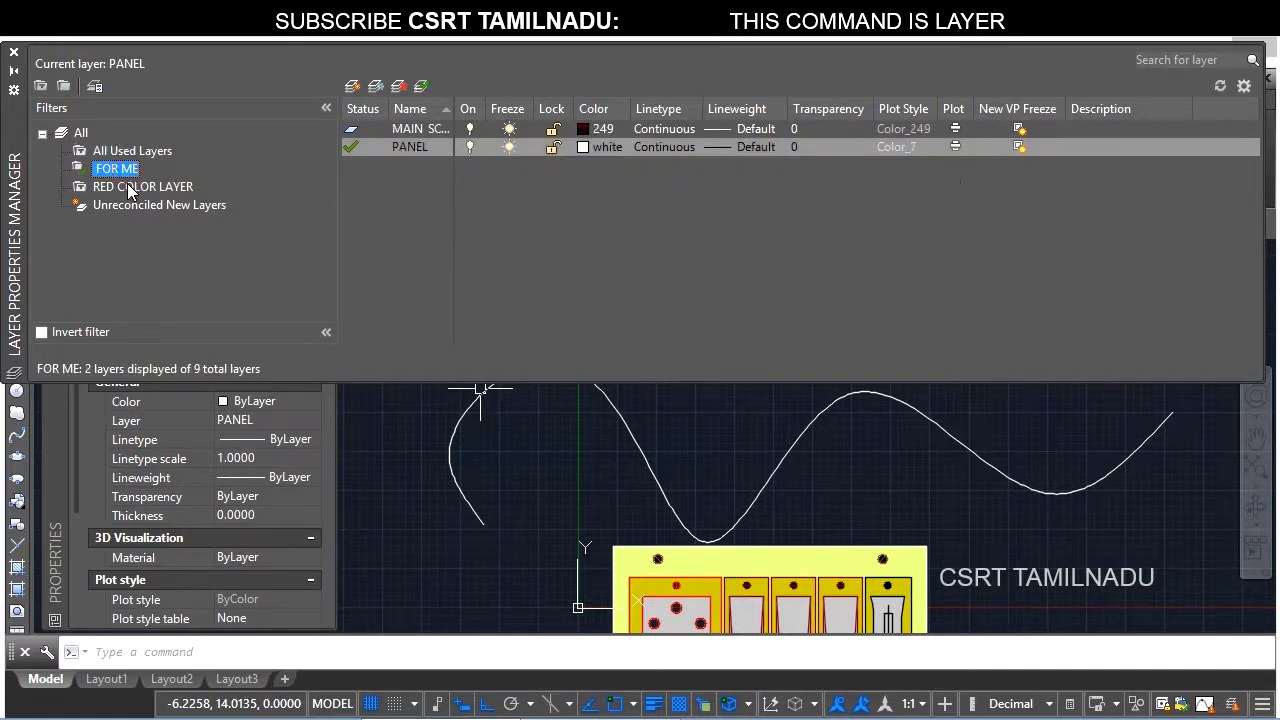
{"action": "left_click", "coordinate": [128, 186]}
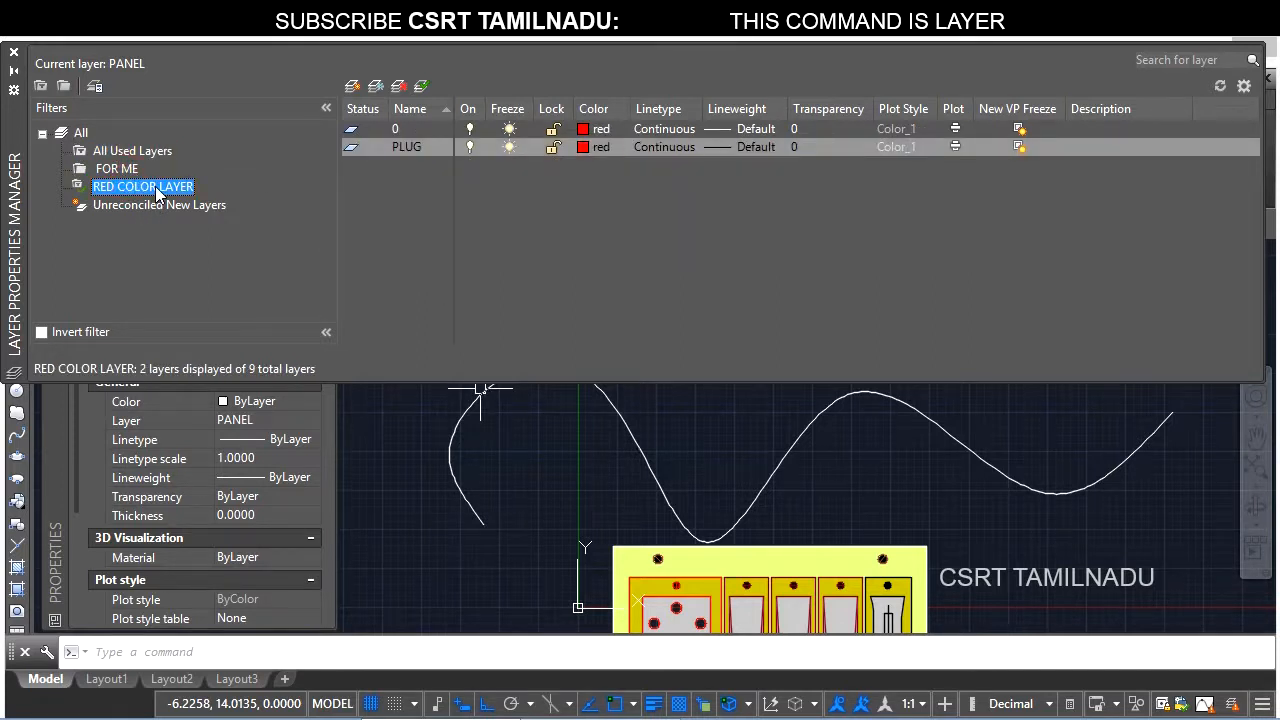
{"action": "left_click", "coordinate": [125, 205]}
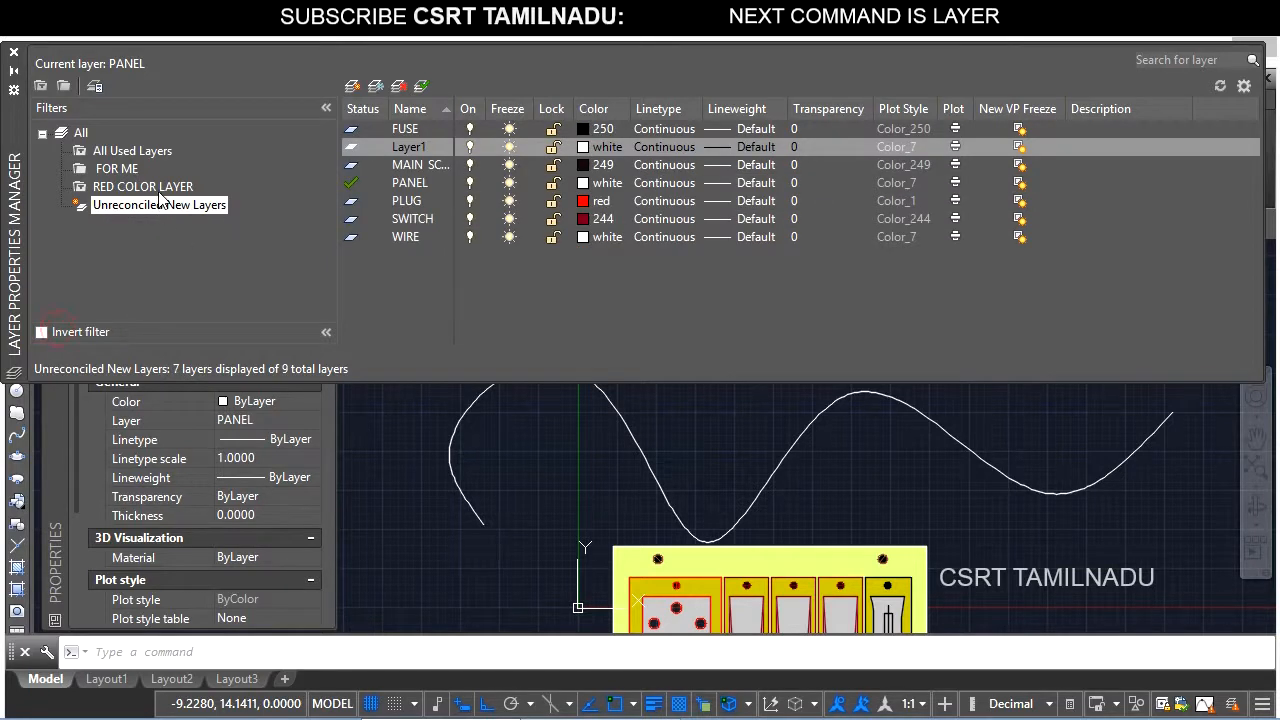
- Invert the RED COLOR LAYER filter to examine the layers outside it, and turn the inversion off again
{"action": "left_click", "coordinate": [158, 189]}
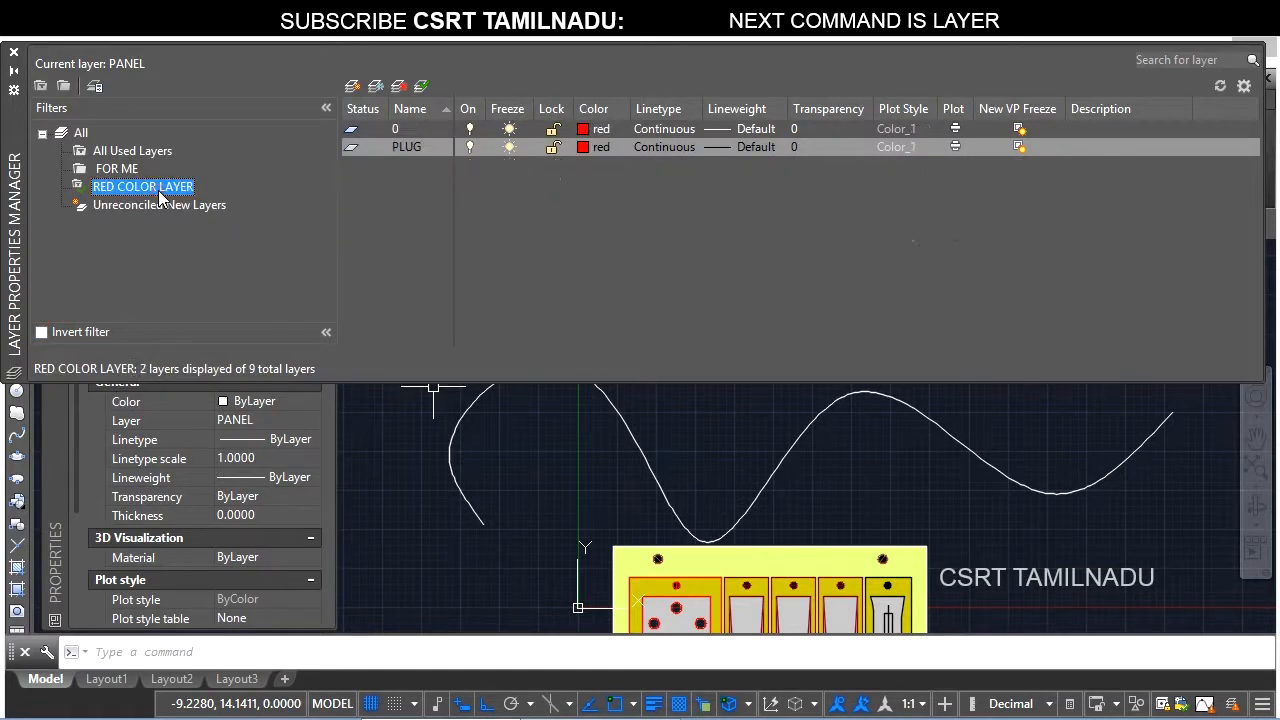
{"action": "left_click", "coordinate": [73, 331]}
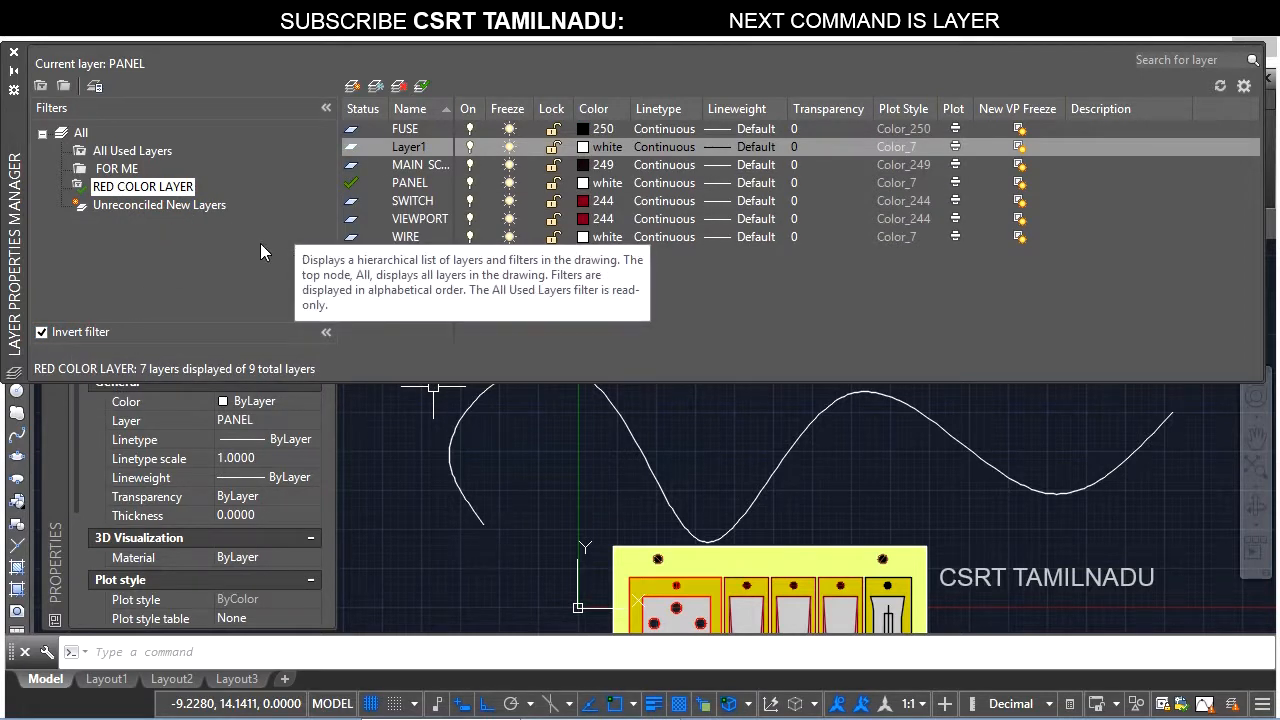
{"action": "left_click", "coordinate": [86, 333]}
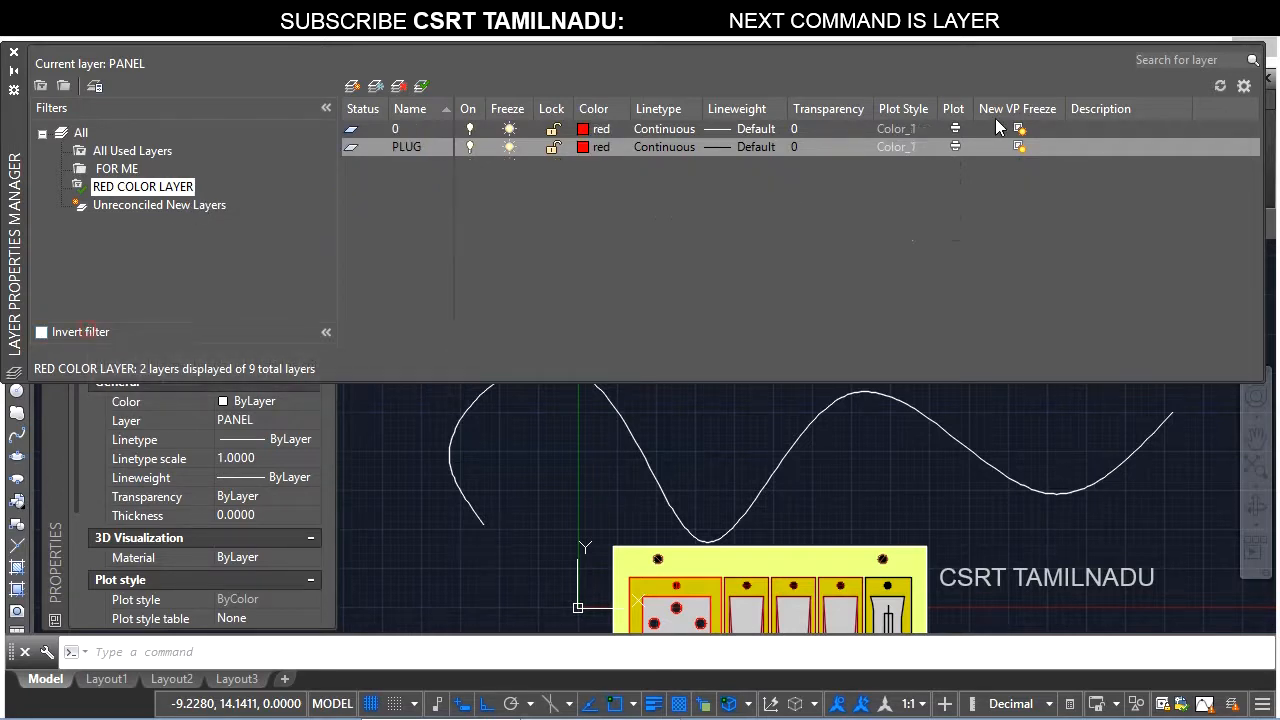
- Check the layer settings without changing them, close the layer manager and inspect the toolbar's layer list under the RED COLOR LAYER filter
{"action": "left_click", "coordinate": [1244, 86]}
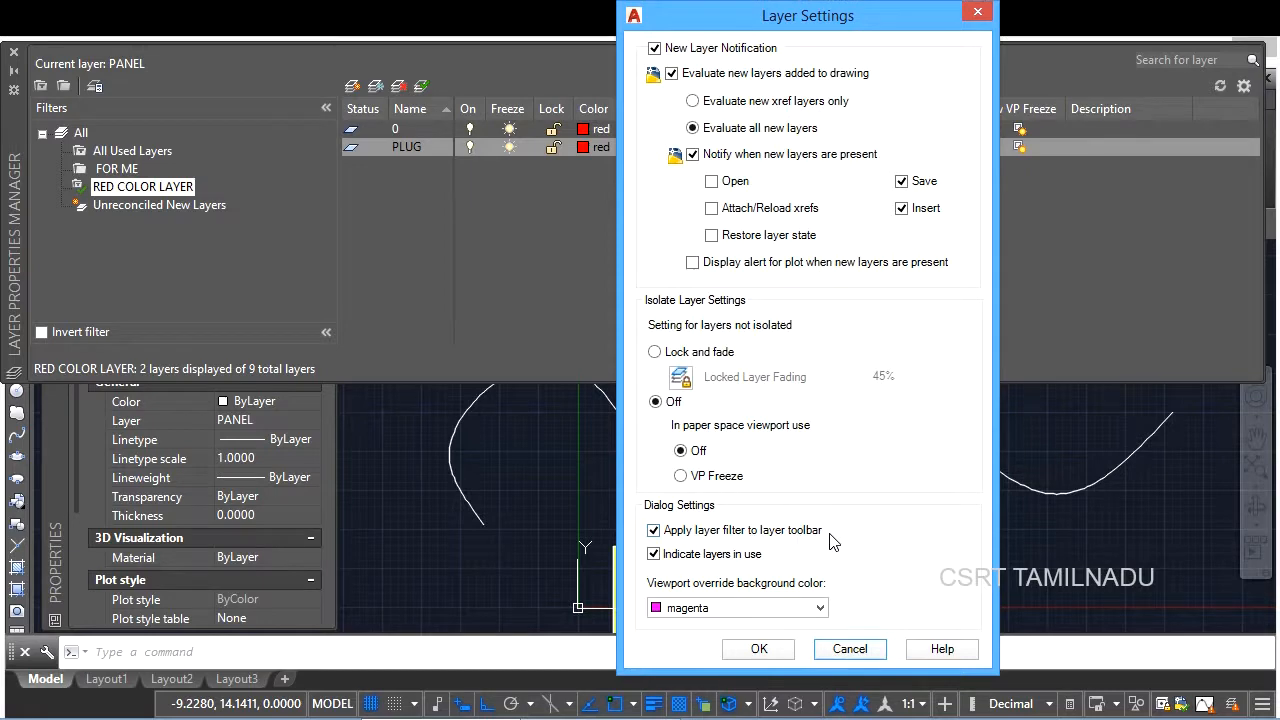
{"action": "left_click", "coordinate": [850, 650]}
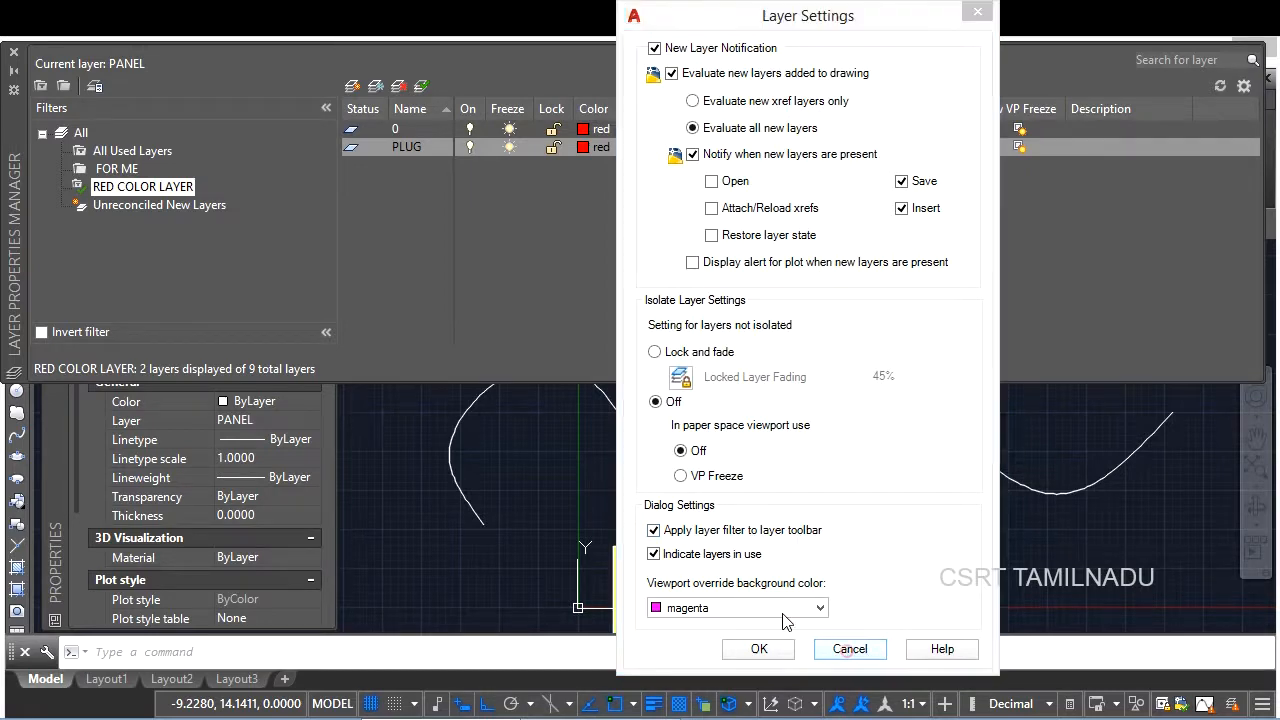
{"action": "left_click", "coordinate": [14, 51]}
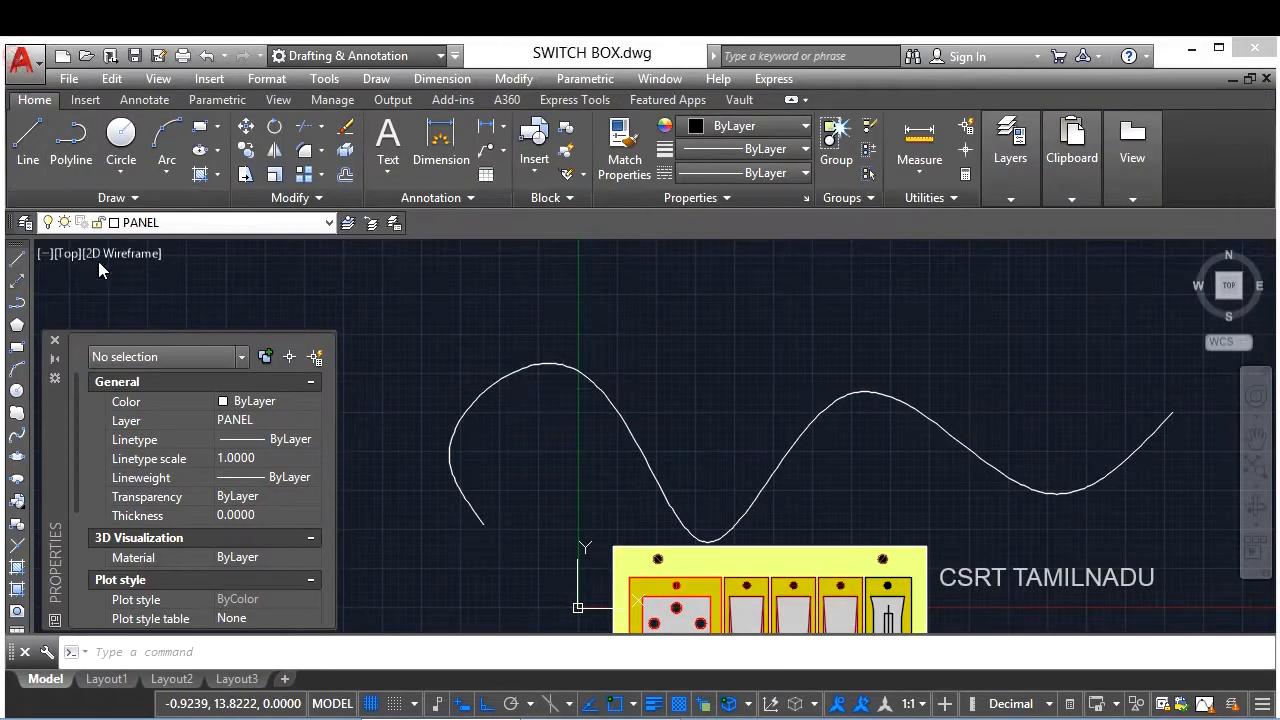
{"action": "left_click", "coordinate": [220, 224]}
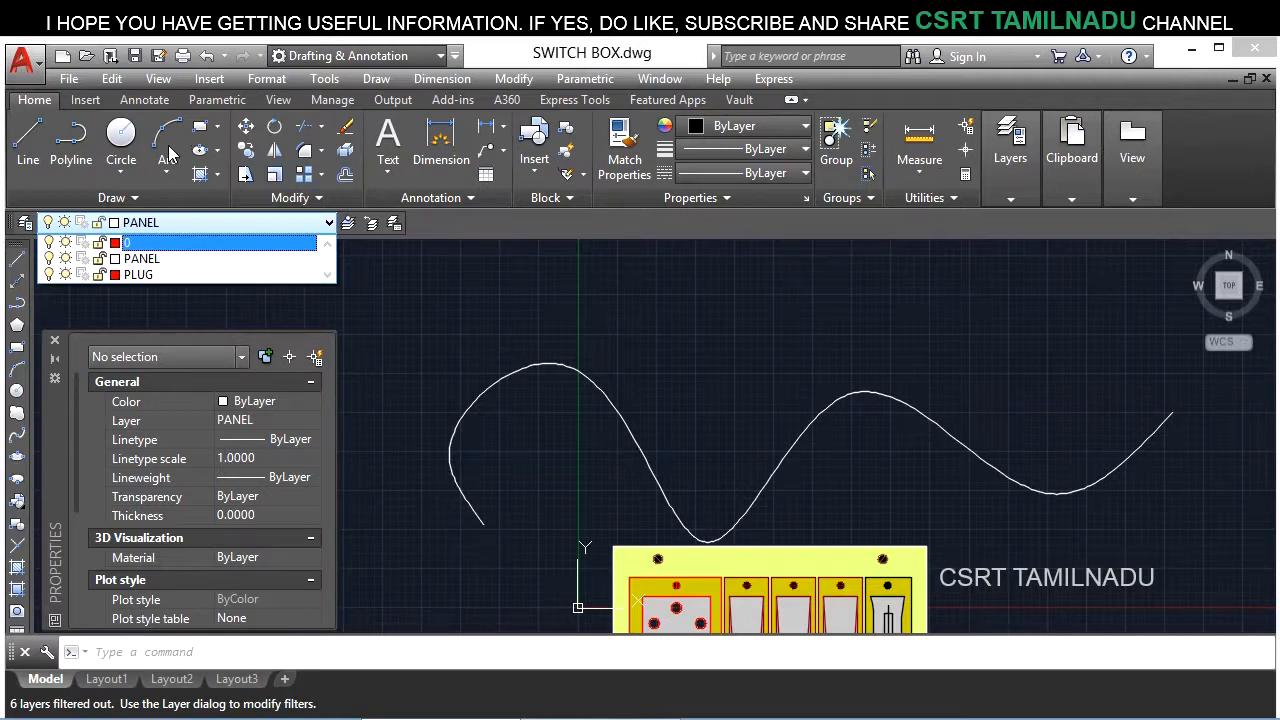
{"action": "left_click", "coordinate": [32, 230]}
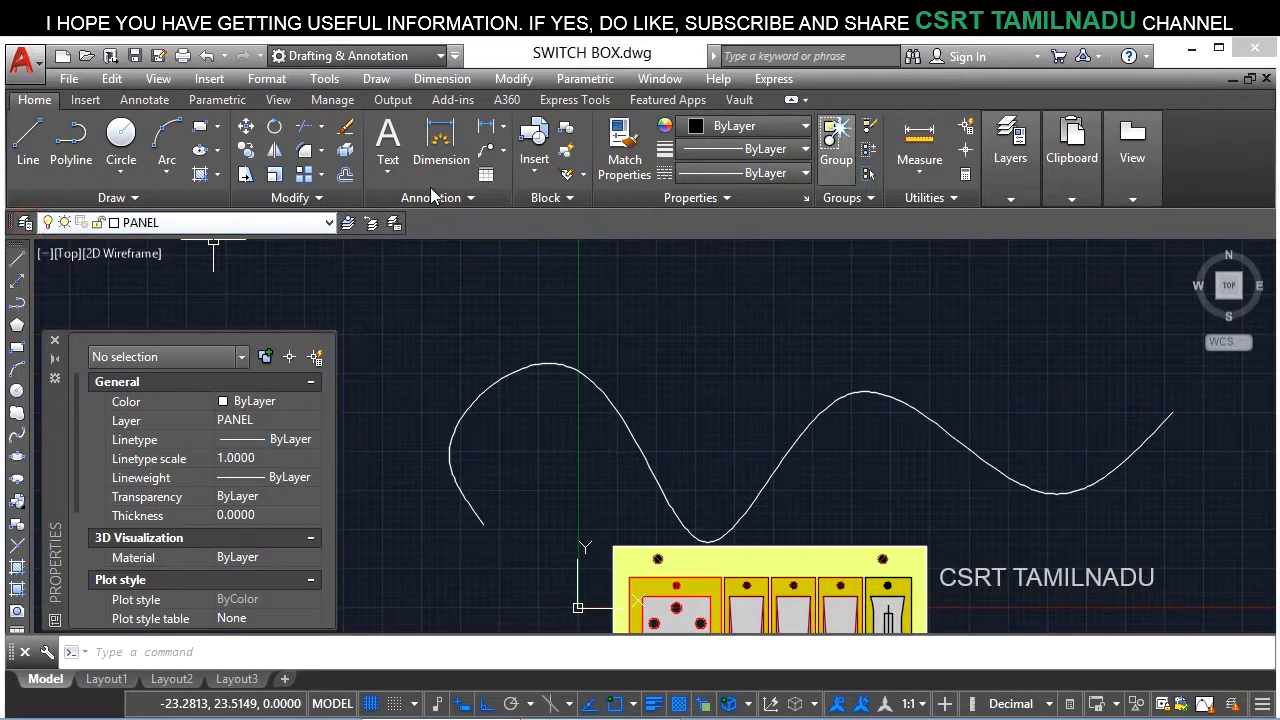
- Turn off applying the layer filter to the layer toolbar, close the layer manager and check the toolbar's layer list
{"action": "left_click", "coordinate": [25, 222]}
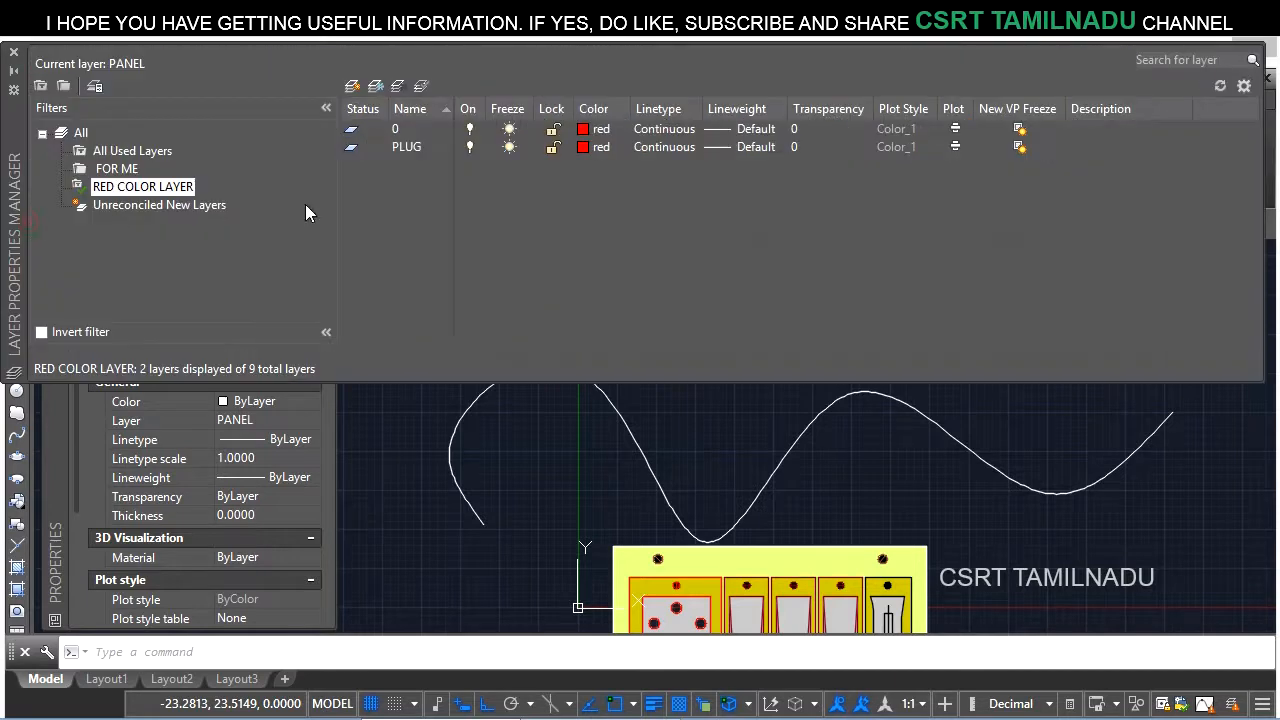
{"action": "left_click", "coordinate": [1244, 86]}
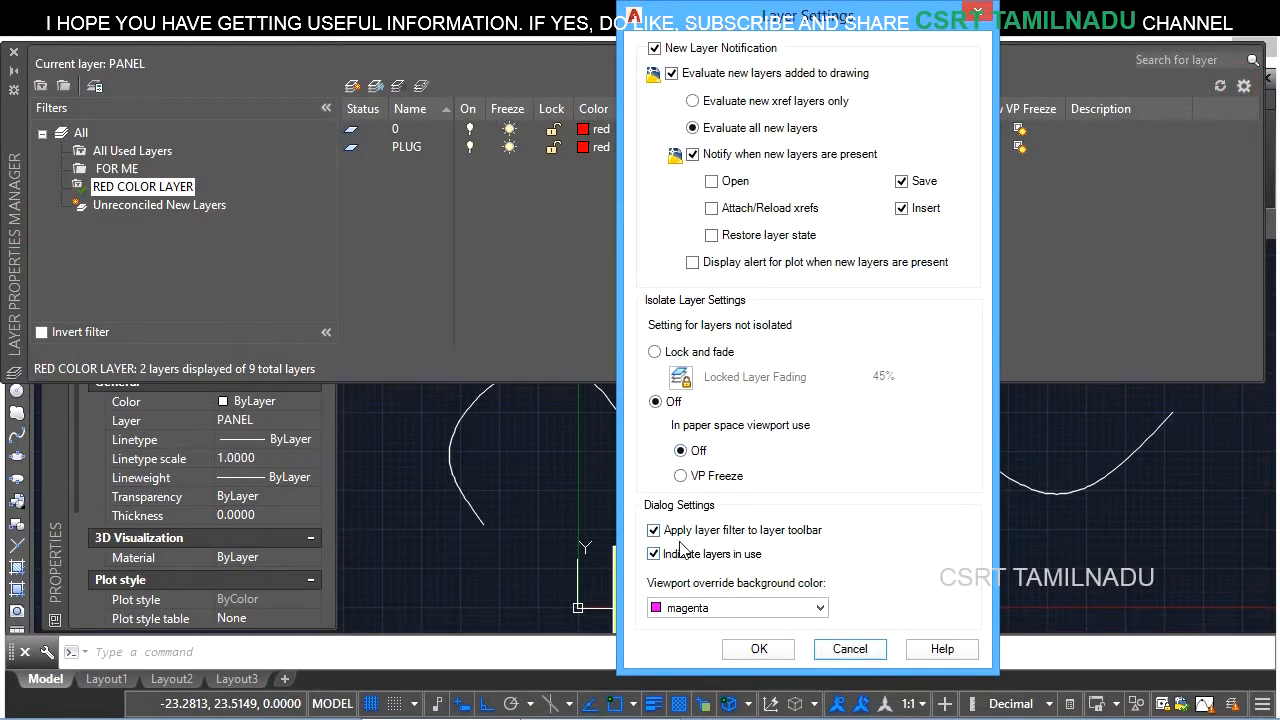
{"action": "left_click", "coordinate": [686, 530]}
{"action": "left_click", "coordinate": [752, 656]}
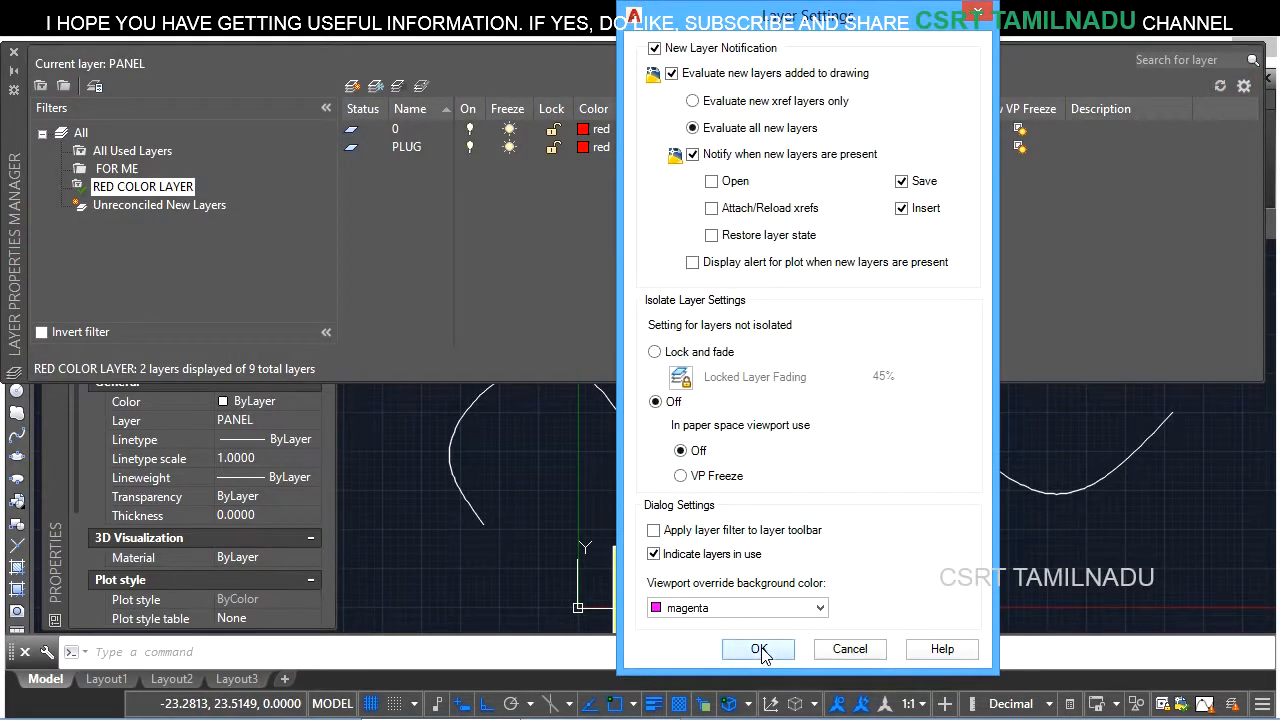
{"action": "left_click", "coordinate": [14, 52]}
{"action": "left_click", "coordinate": [143, 224]}
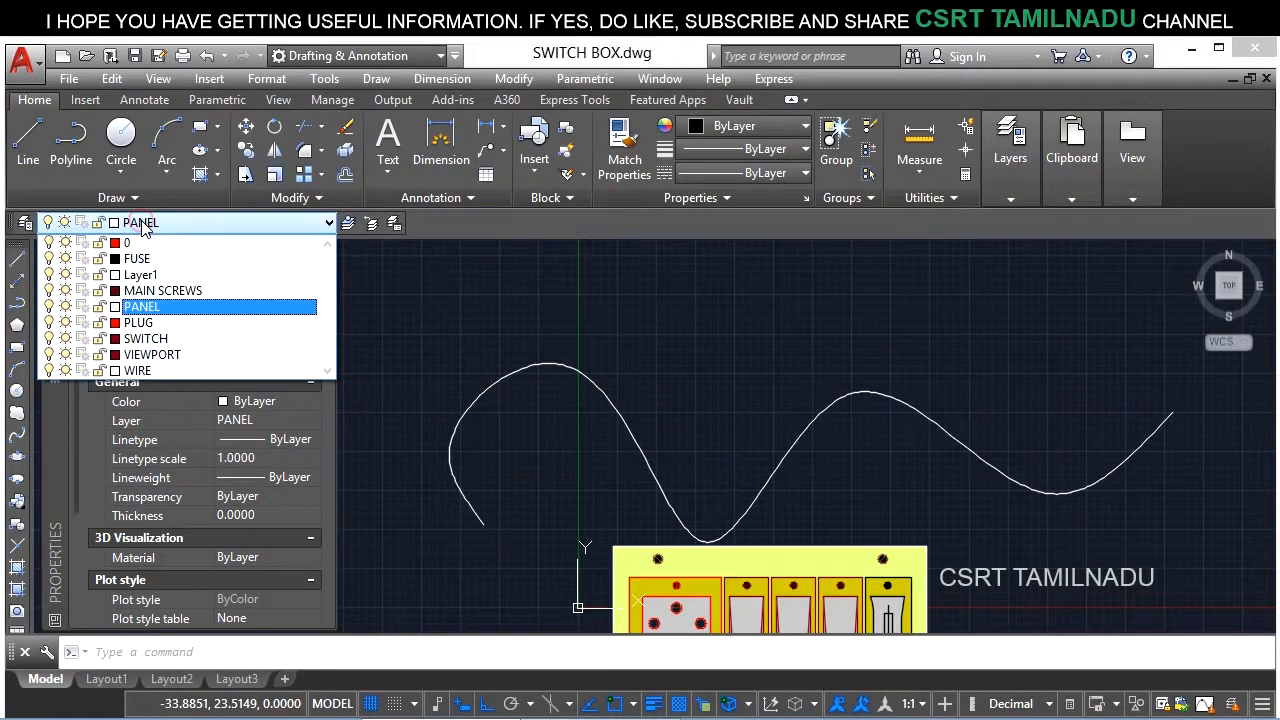
{"action": "left_click", "coordinate": [201, 217]}
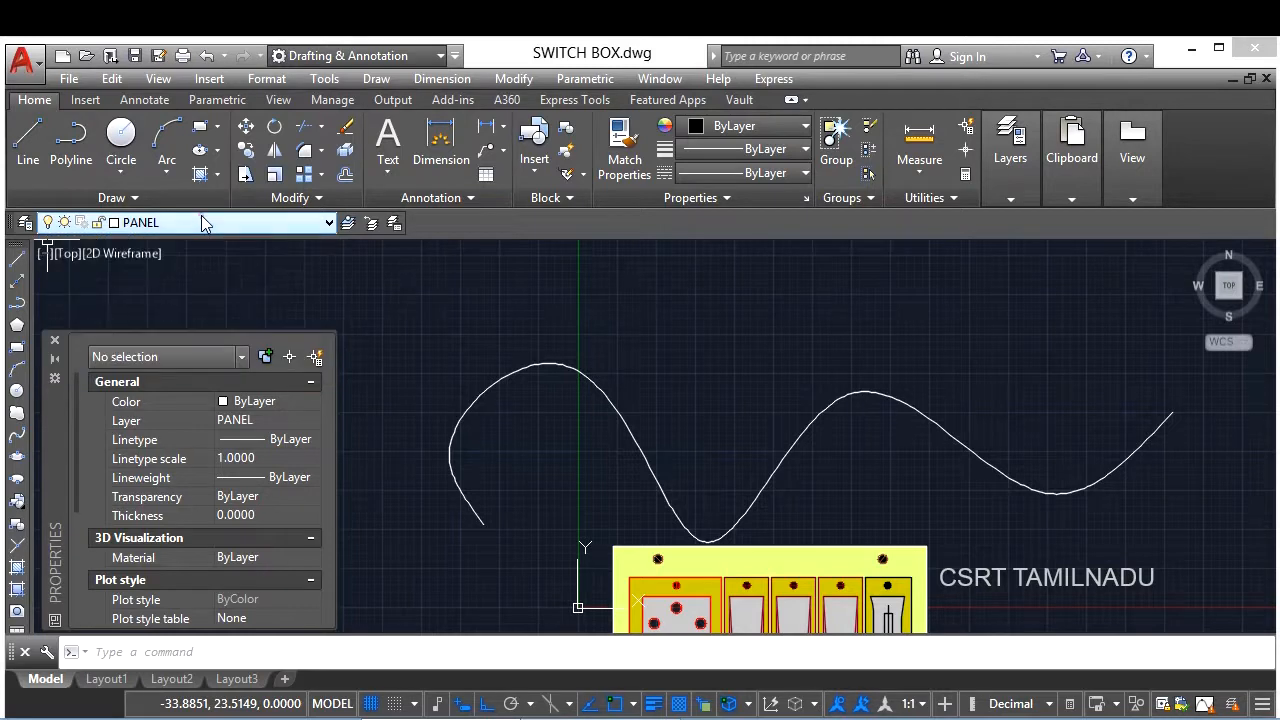
- Activate the FOR ME filter, turn on applying the layer filter to the layer toolbar, and check the toolbar's layer list
{"action": "left_click", "coordinate": [24, 221]}
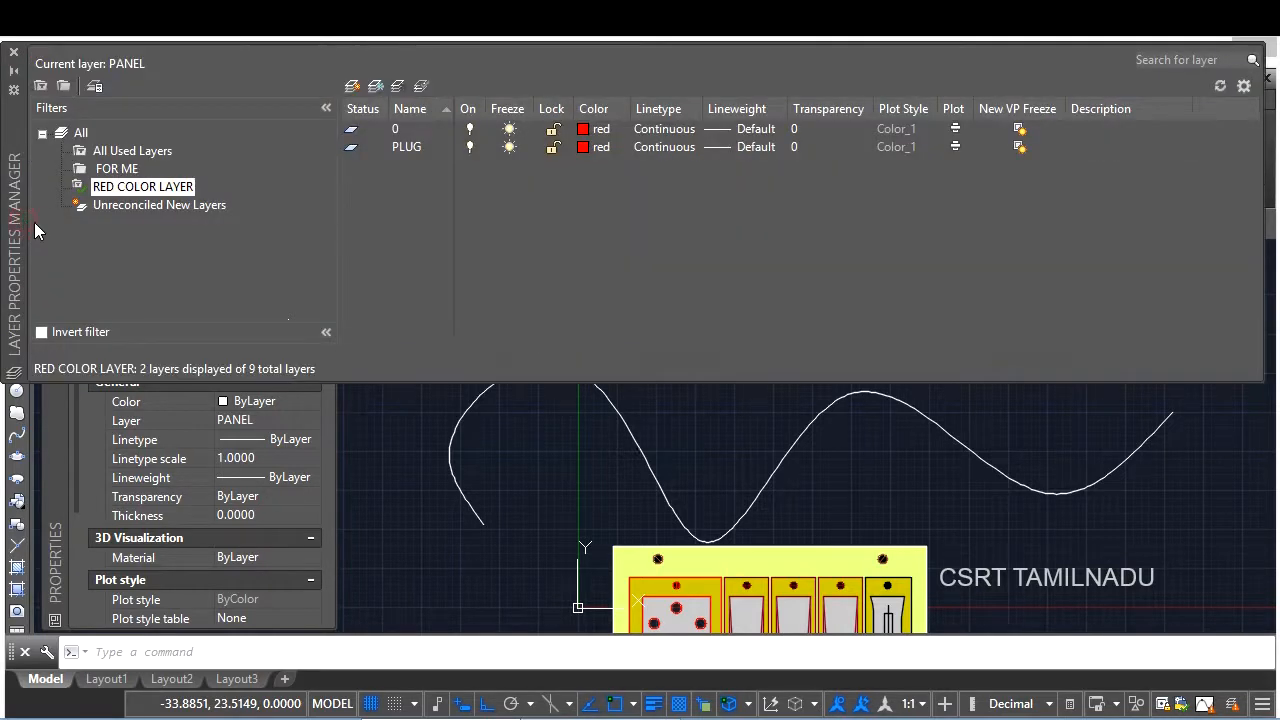
{"action": "left_click", "coordinate": [110, 168]}
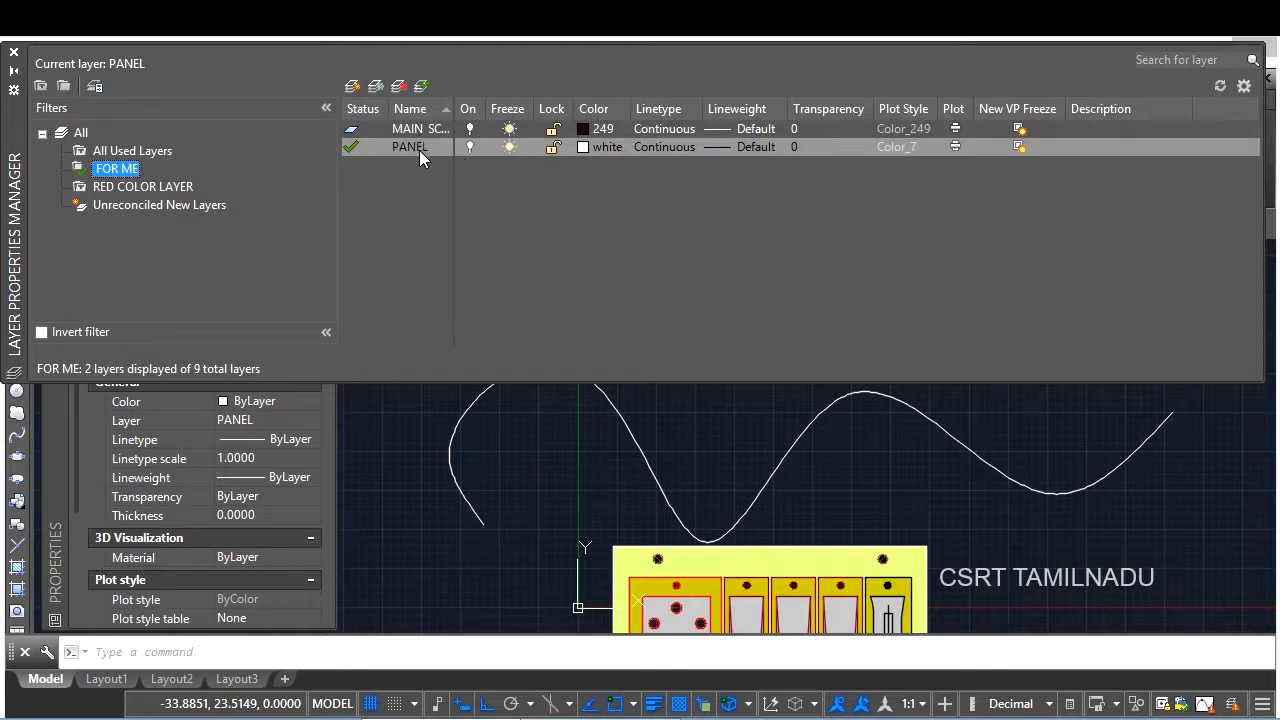
{"action": "left_click", "coordinate": [1244, 87]}
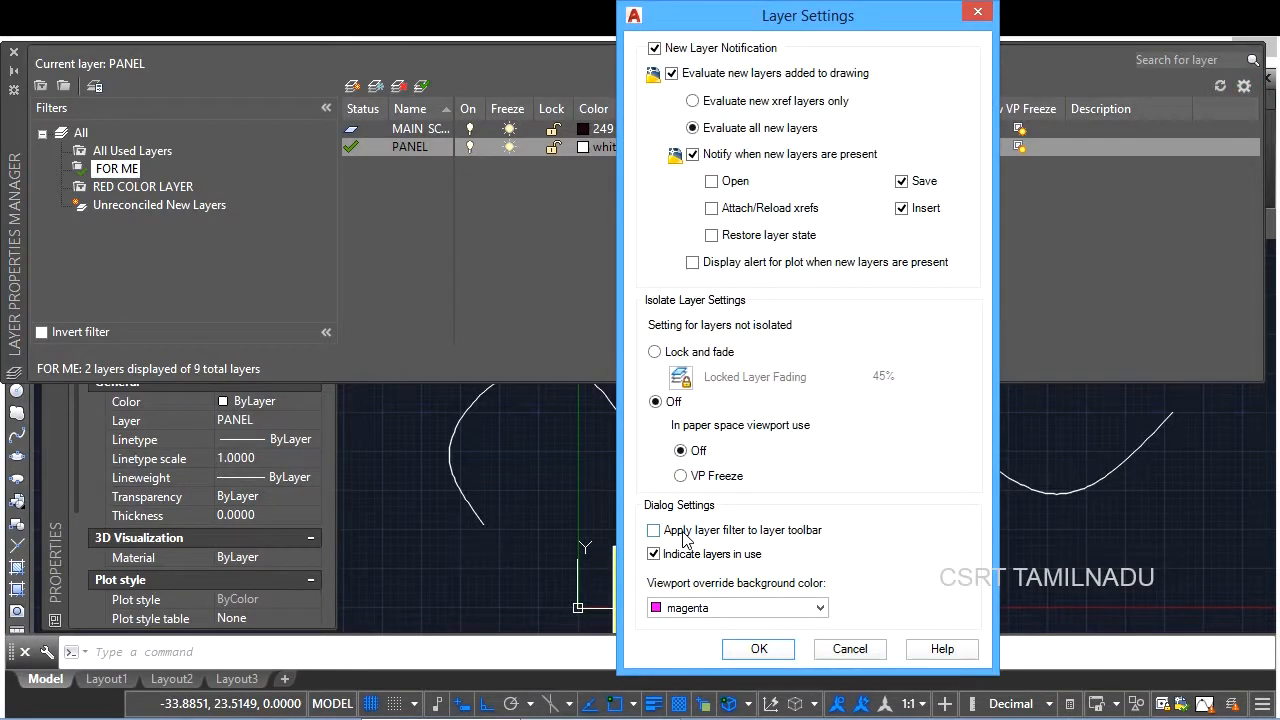
{"action": "left_click", "coordinate": [684, 538]}
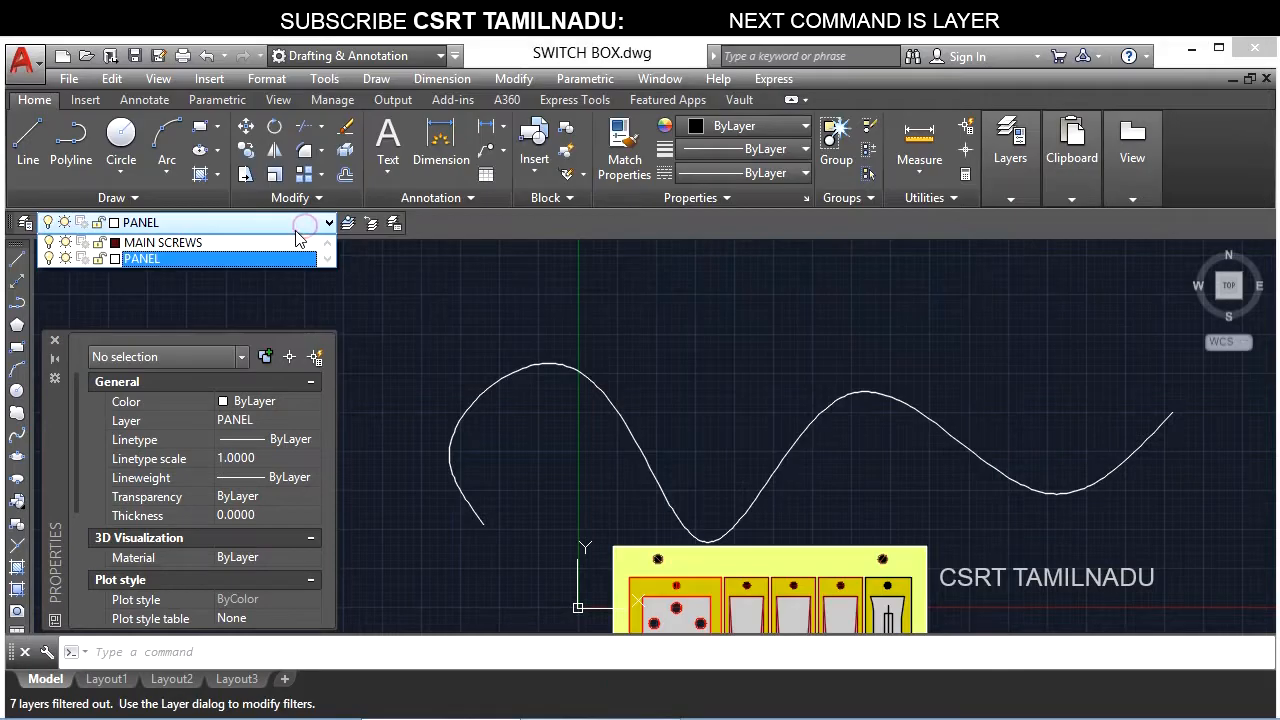
{"action": "left_click", "coordinate": [300, 226]}
{"action": "left_click", "coordinate": [306, 226]}
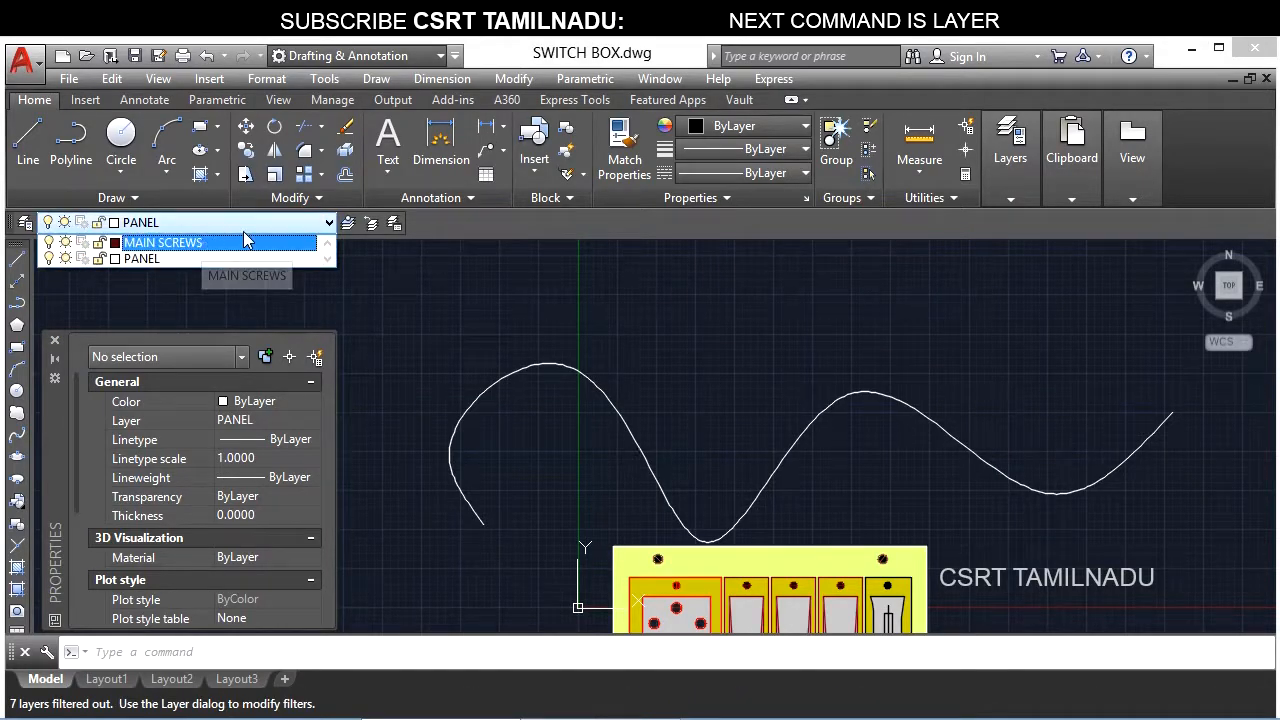
- Reopen the layer manager and review the dialog options in the layer settings, including Indicate layers in use, without changing them
{"action": "left_click", "coordinate": [25, 222]}
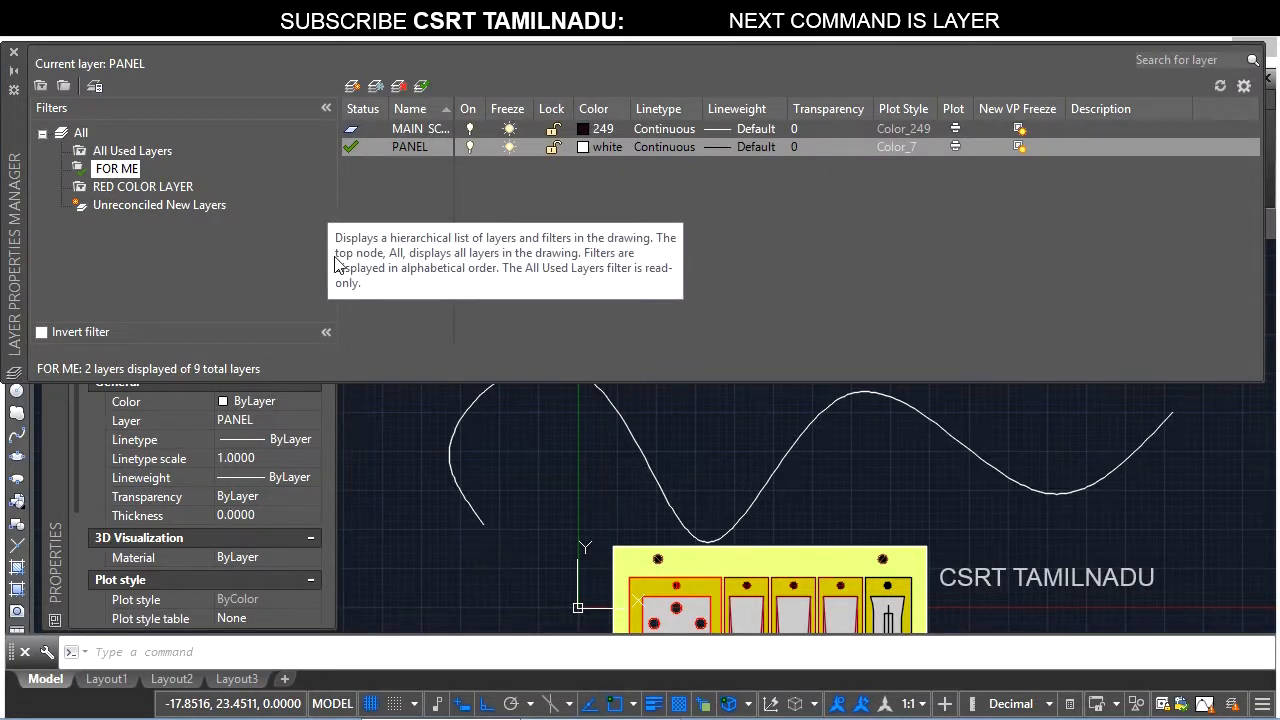
{"action": "left_click", "coordinate": [1244, 86]}
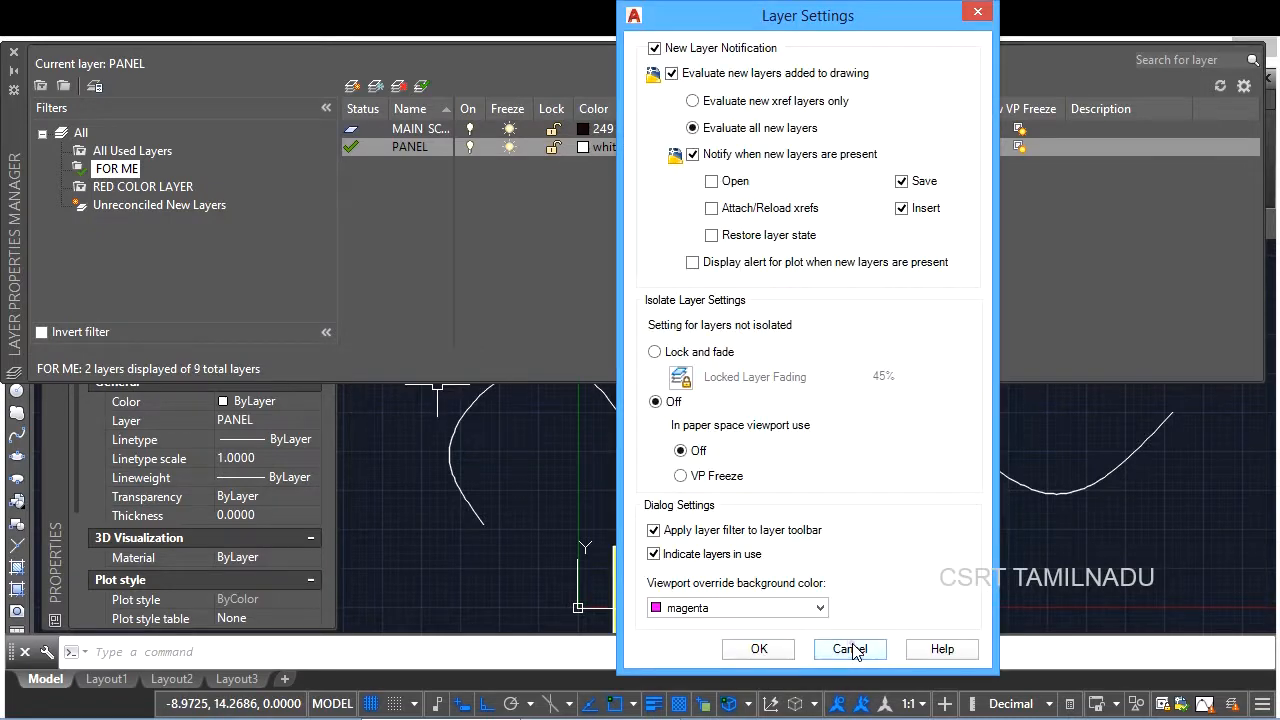
{"action": "left_click", "coordinate": [853, 649]}
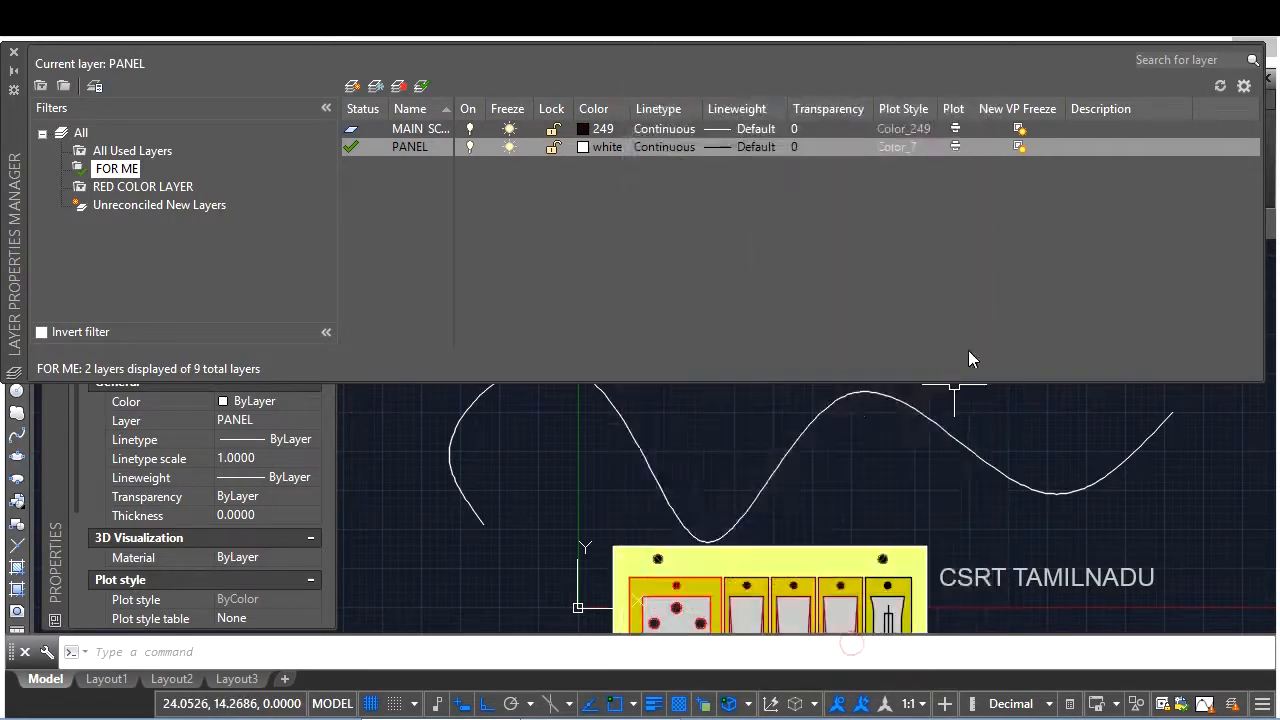
{"action": "left_click", "coordinate": [1245, 89]}
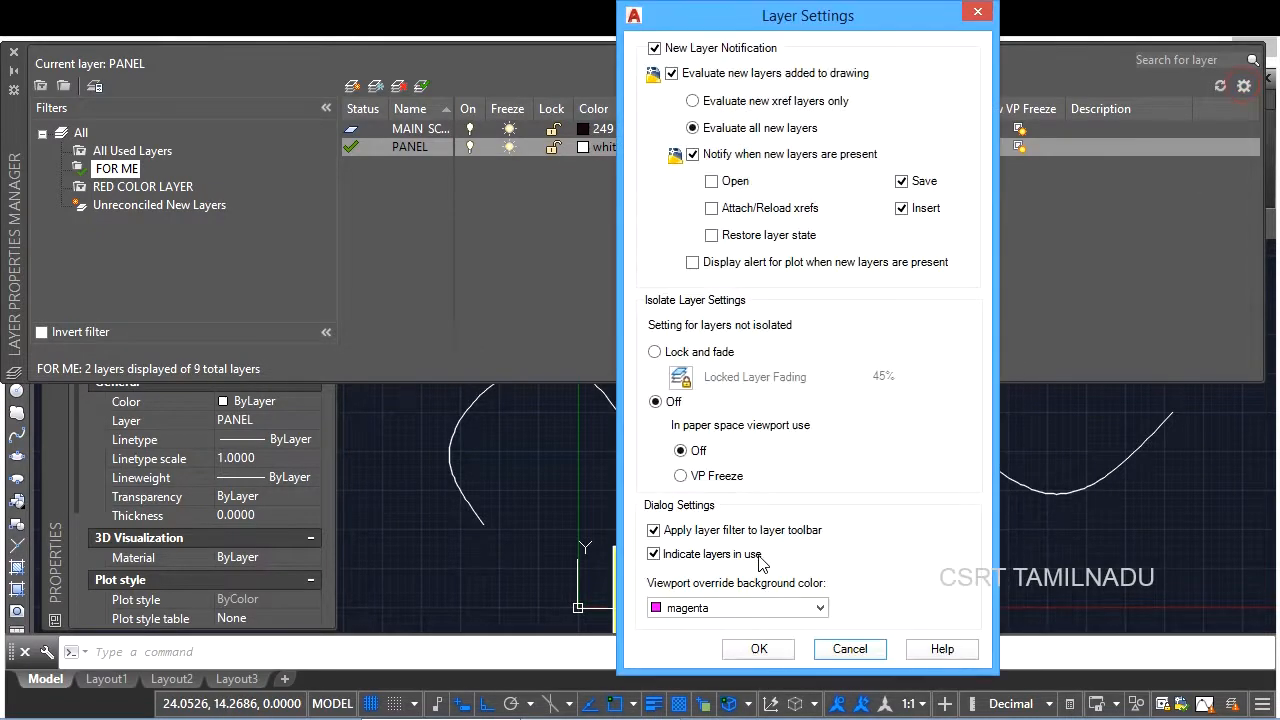
{"action": "left_click", "coordinate": [759, 649]}
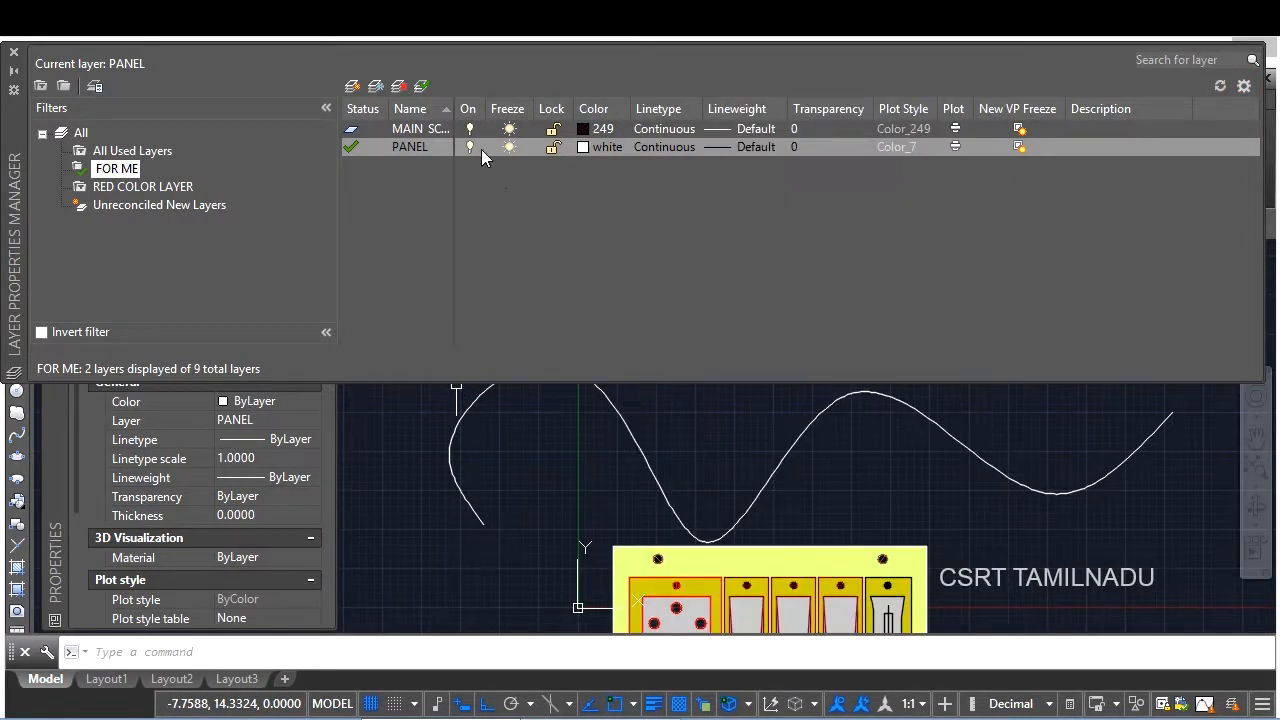
- Review the context options available for the column headings, the layer list and the FOR ME filter in the filter tree
{"action": "right_click", "coordinate": [511, 118]}
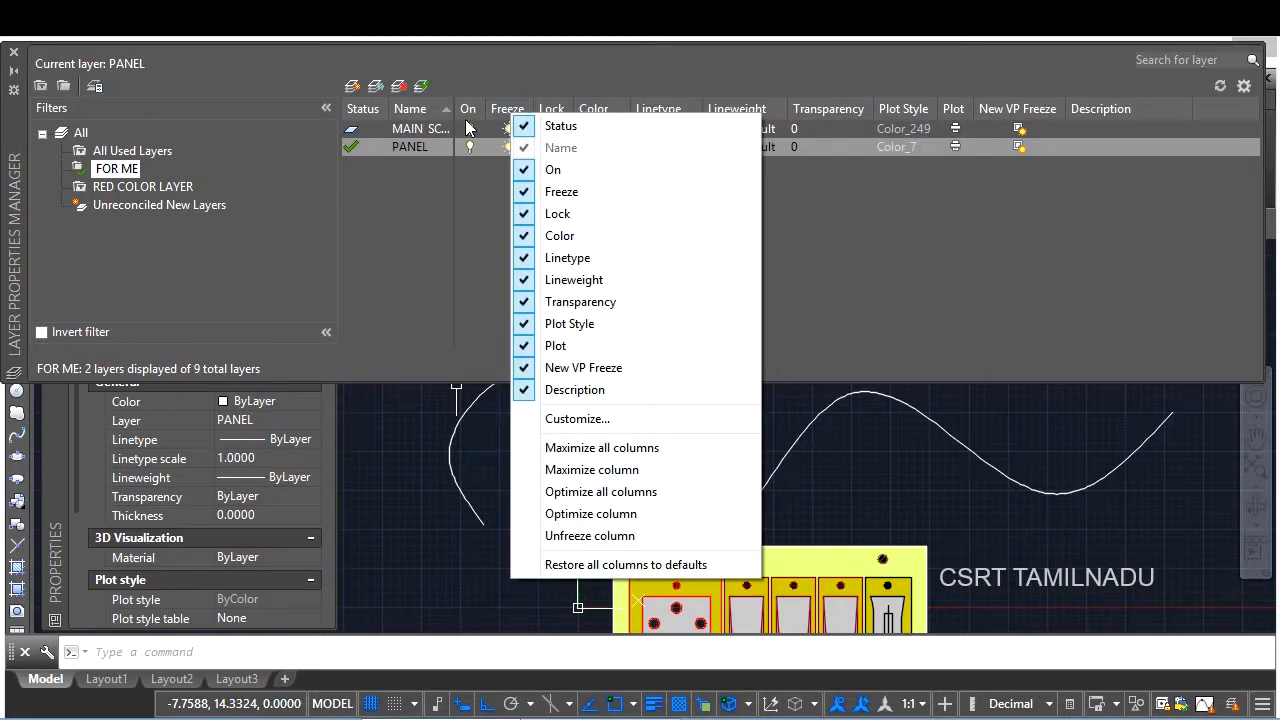
{"action": "left_click", "coordinate": [456, 226]}
{"action": "right_click", "coordinate": [454, 227]}
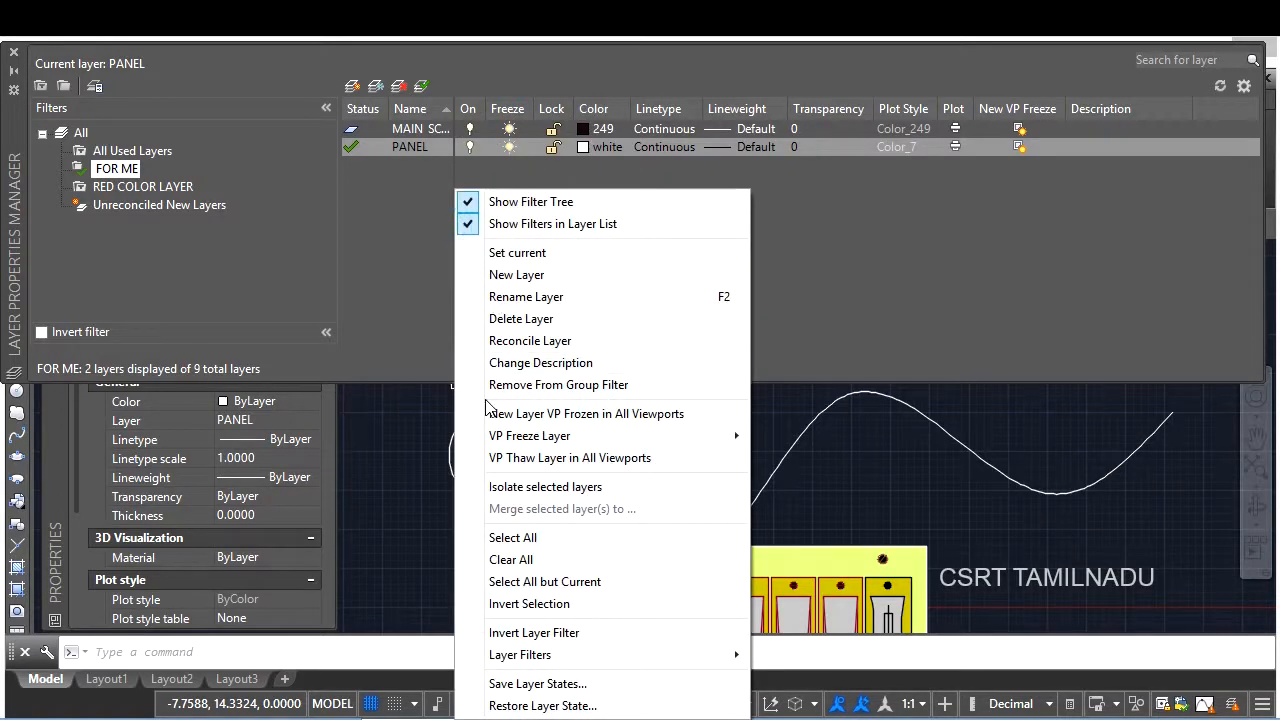
{"action": "left_click", "coordinate": [221, 241]}
{"action": "right_click", "coordinate": [221, 241]}
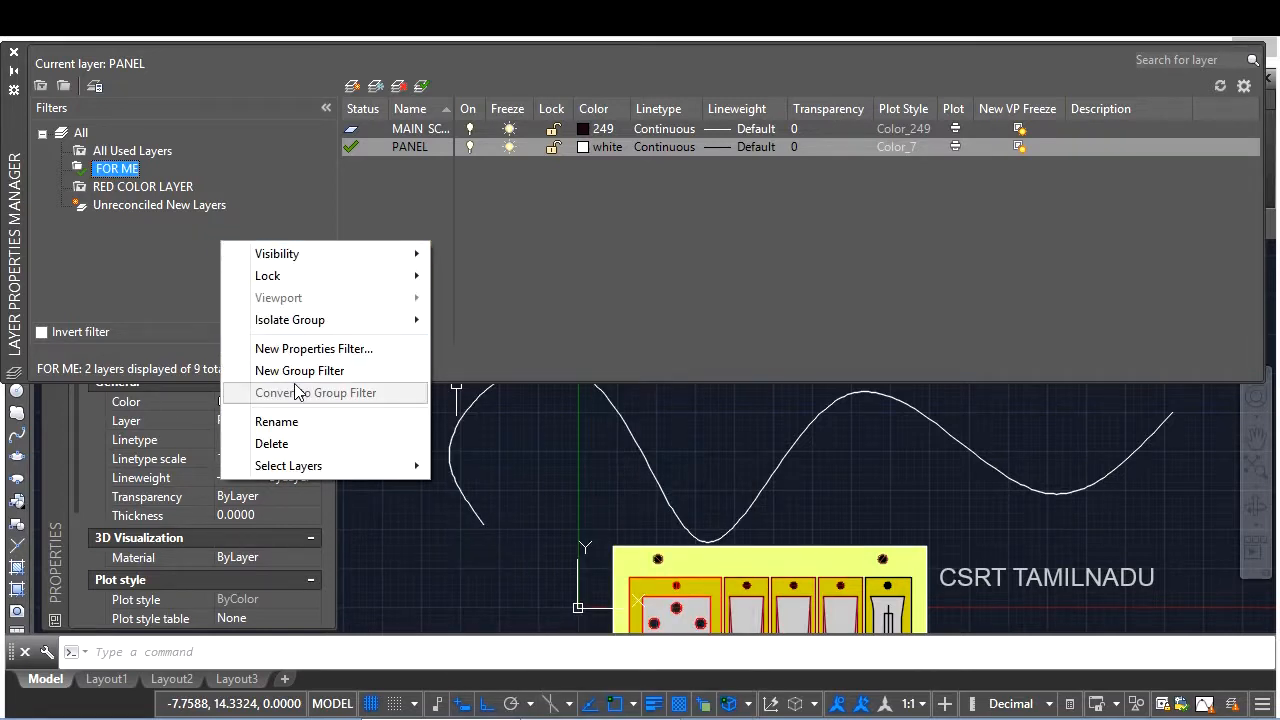